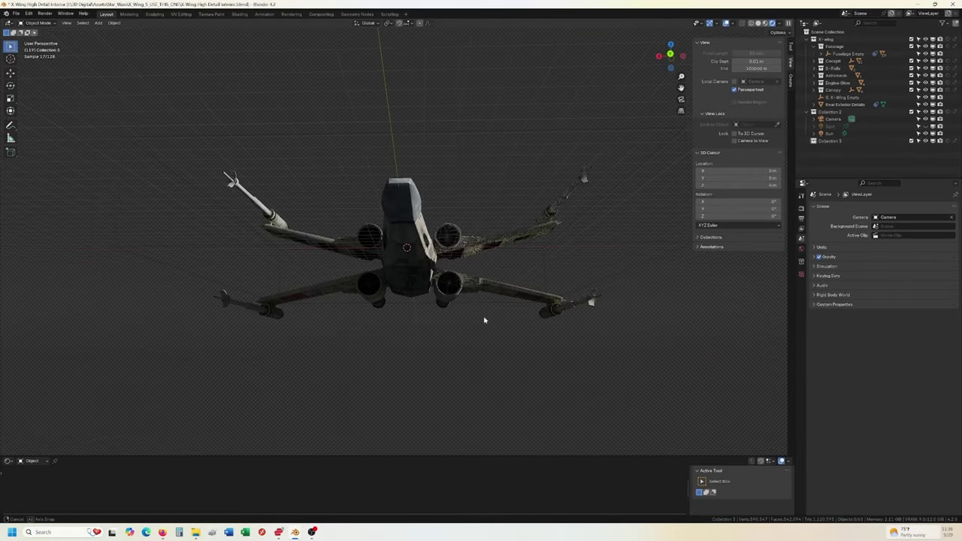
- Delete the default cube and light from the new Blender scene
{"action": "scroll", "coordinate": [489, 326], "scroll_direction": "down", "scroll_amount": 5}
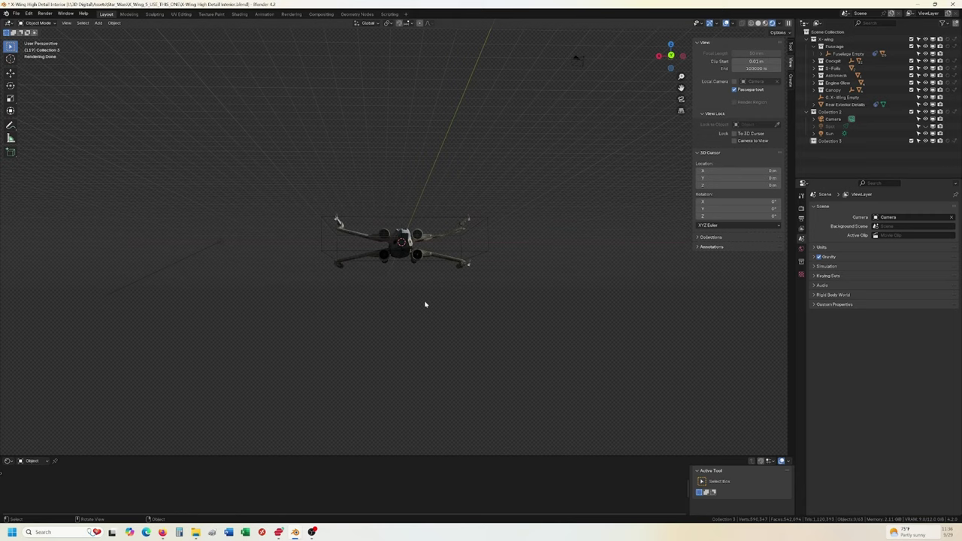
{"action": "mouse_move", "coordinate": [424, 304]}
{"action": "middle_mouse_down"}
{"action": "mouse_move", "coordinate": [415, 316]}
{"action": "mouse_move", "coordinate": [413, 304]}
{"action": "middle_mouse_up"}
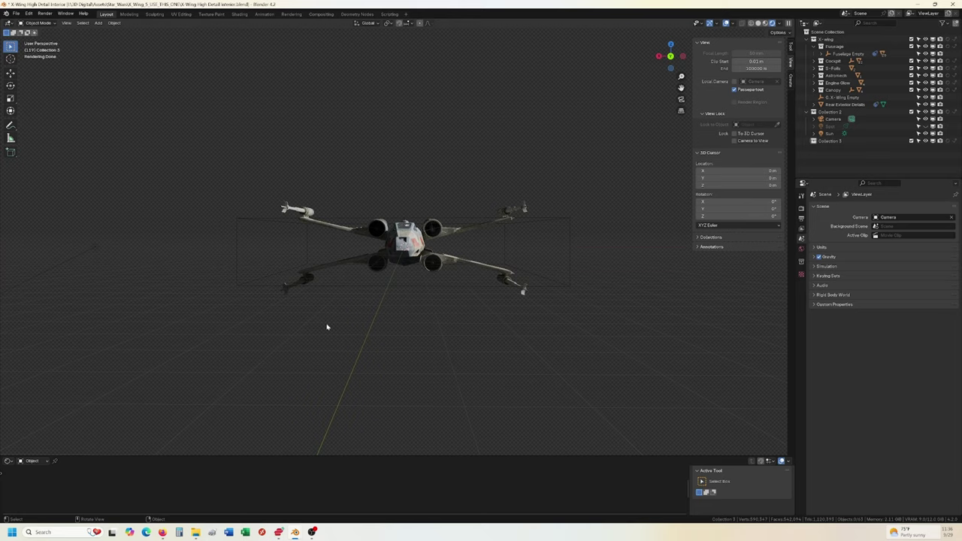
{"action": "mouse_move", "coordinate": [294, 532]}
{"action": "left_click", "coordinate": [178, 496]}
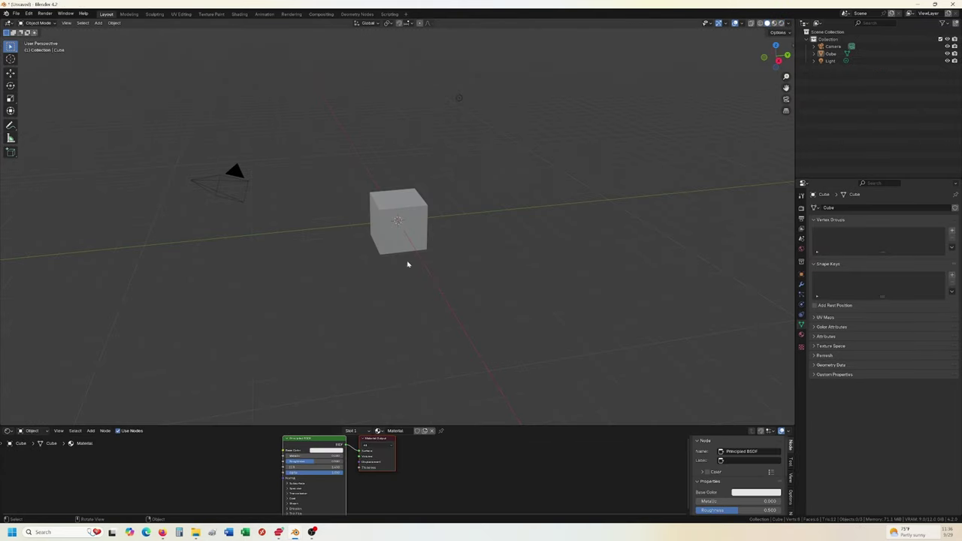
{"action": "left_click_drag", "start_coordinate": [340, 64], "coordinate": [494, 294]}
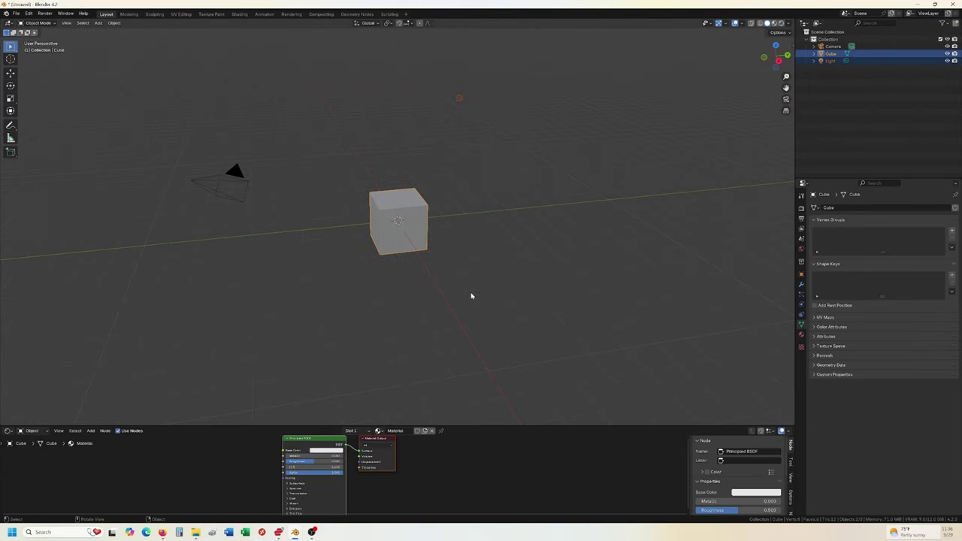
{"action": "key", "text": "Delete"}
- Add an icosphere at the origin and raise its subdivisions for a smoother sphere
{"action": "key", "text": "shift+a"}
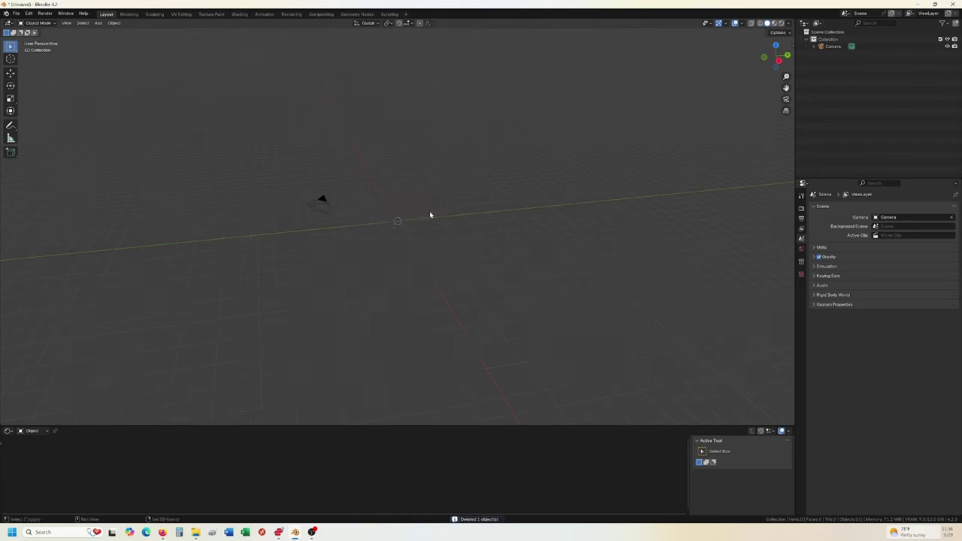
{"action": "key", "text": "shift+a"}
{"action": "mouse_move", "coordinate": [430, 215]}
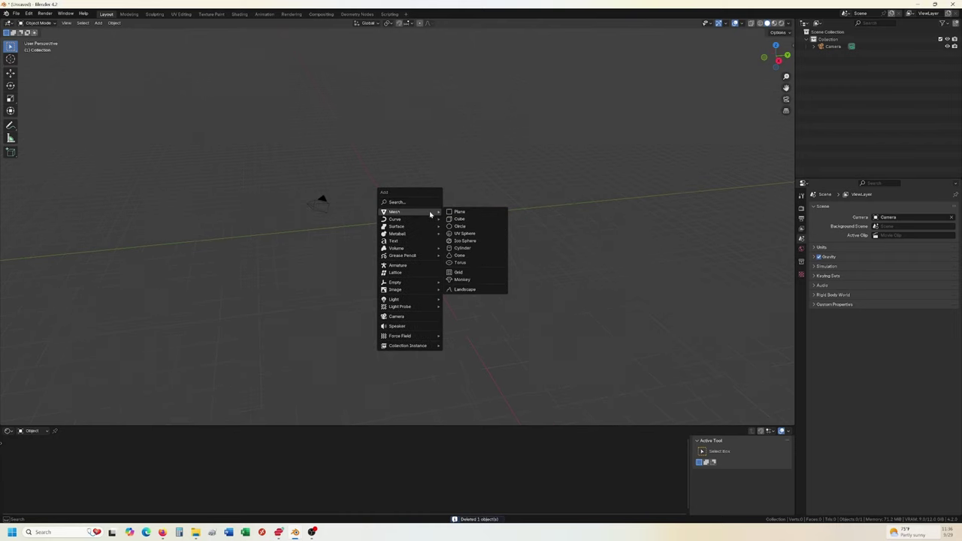
{"action": "left_click", "coordinate": [463, 242]}
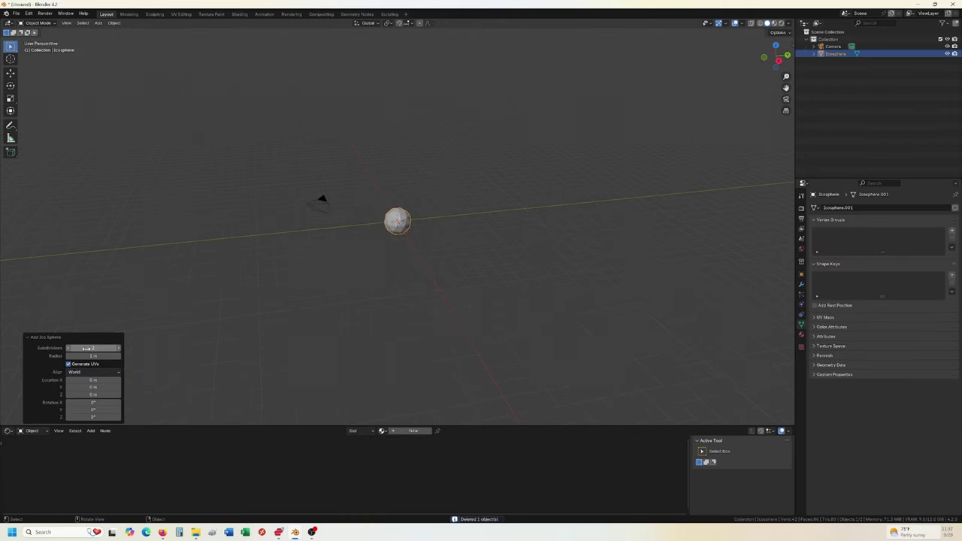
{"action": "left_click_drag", "start_coordinate": [86, 348], "coordinate": [97, 348]}
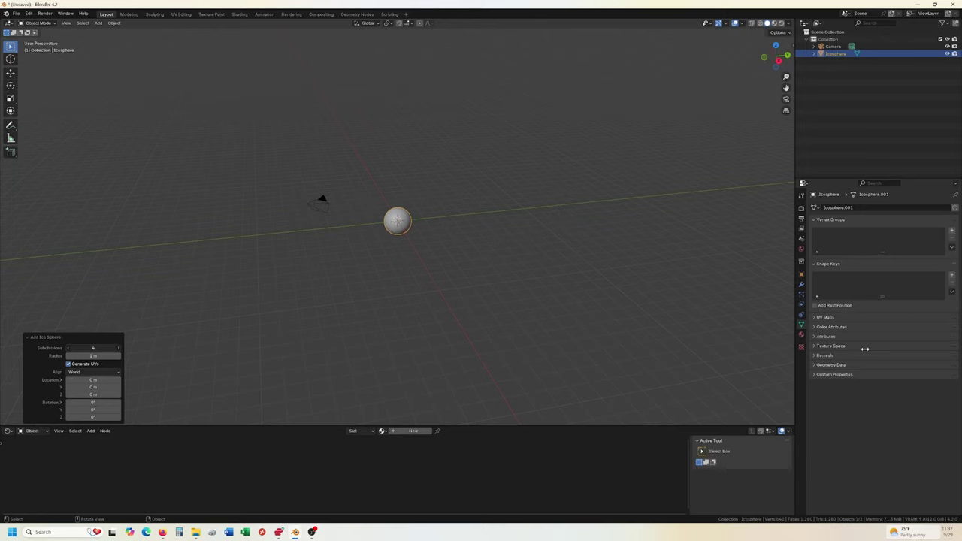
{"action": "key", "text": "KP_Decimal"}
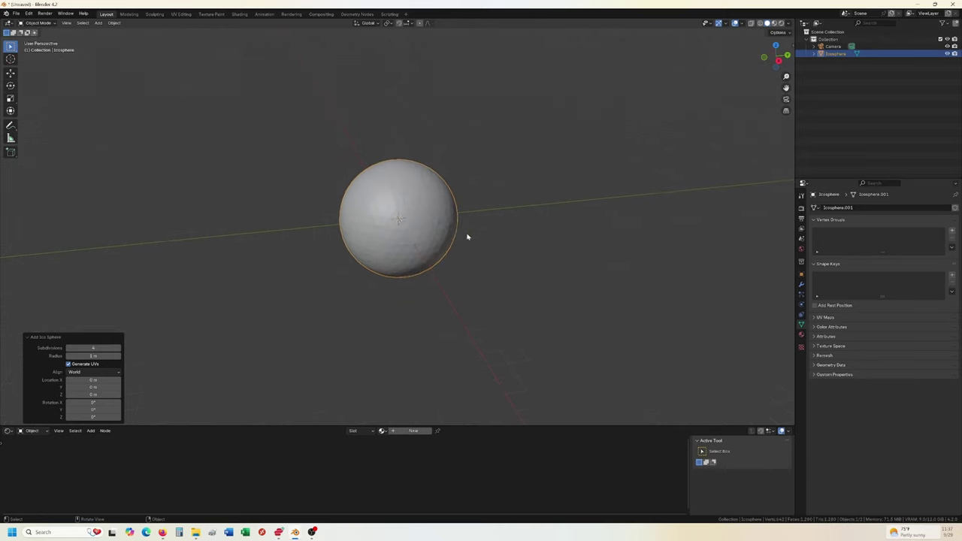
{"action": "scroll", "coordinate": [466, 237], "scroll_direction": "up", "scroll_amount": 4}
{"action": "left_click", "coordinate": [117, 348]}
{"action": "left_click", "coordinate": [118, 348]}
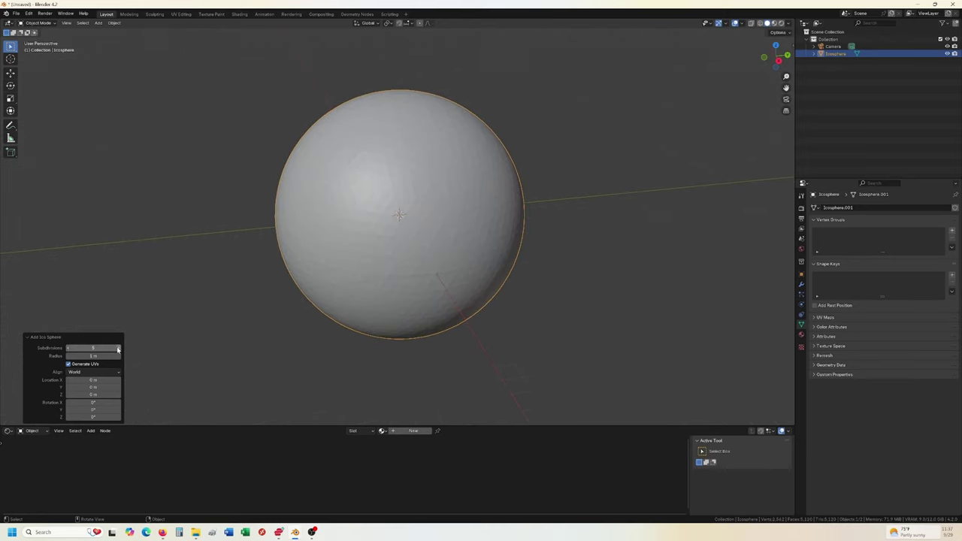
{"action": "left_click", "coordinate": [281, 313]}
- Add a sun light placed up beside the sphere, then go to the Solar Textures page
{"action": "scroll", "coordinate": [290, 316], "scroll_direction": "down", "scroll_amount": 8}
{"action": "scroll", "coordinate": [338, 297], "scroll_direction": "up", "scroll_amount": 4}
{"action": "key", "text": "shift+a"}
{"action": "mouse_move", "coordinate": [465, 258]}
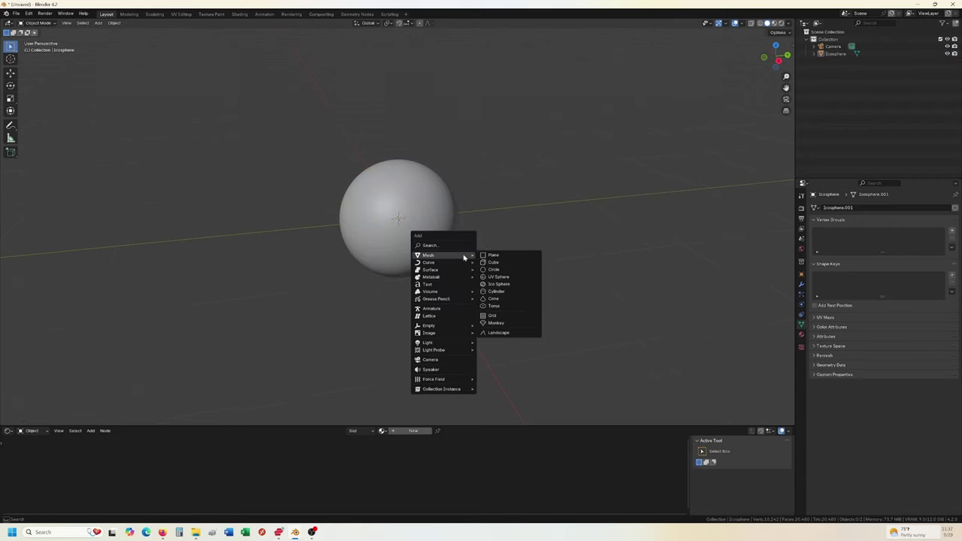
{"action": "mouse_move", "coordinate": [441, 346]}
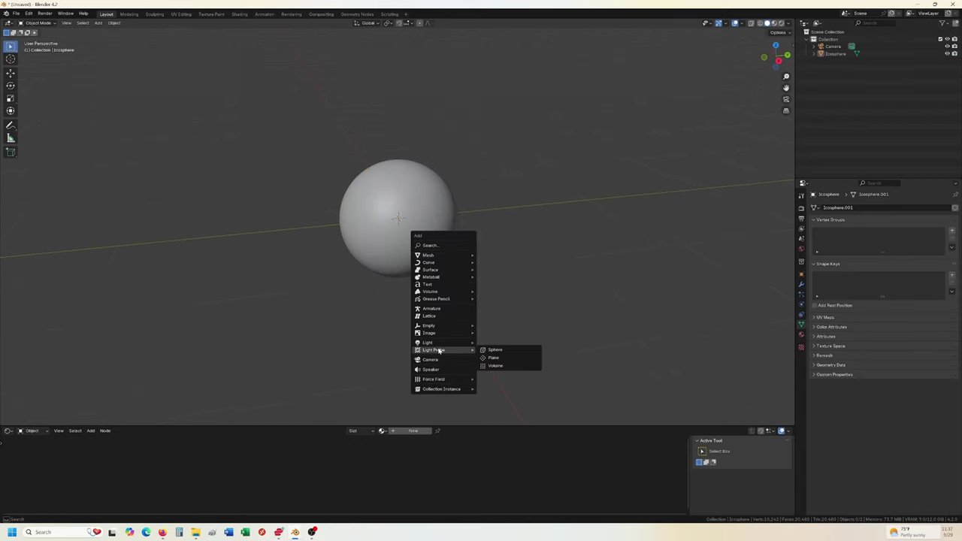
{"action": "left_click", "coordinate": [500, 351]}
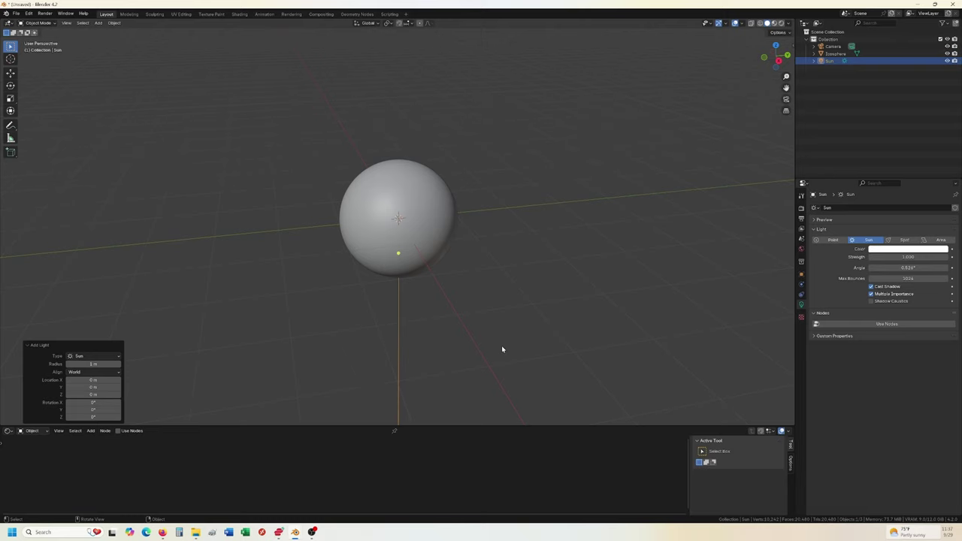
{"action": "key", "text": "g"}
{"action": "left_click", "coordinate": [655, 203]}
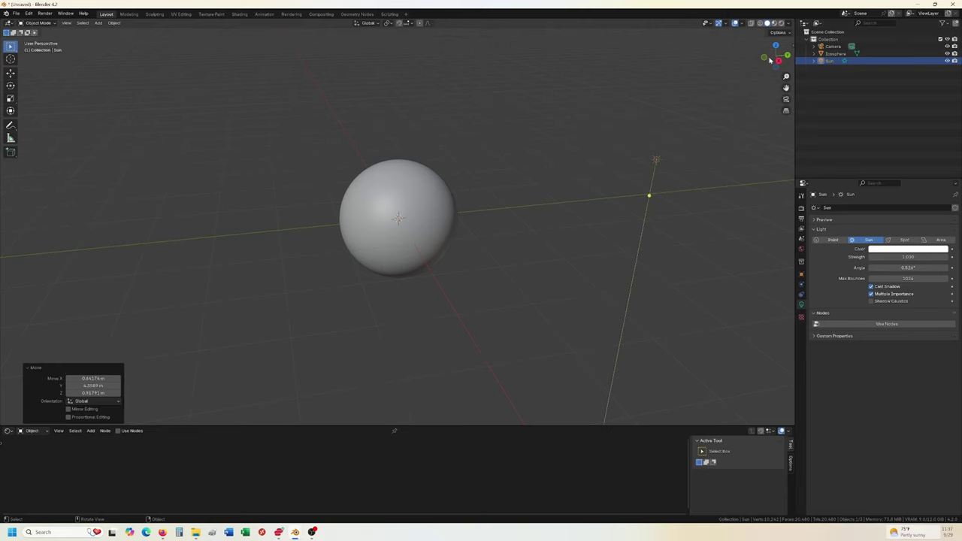
{"action": "left_click", "coordinate": [430, 194]}
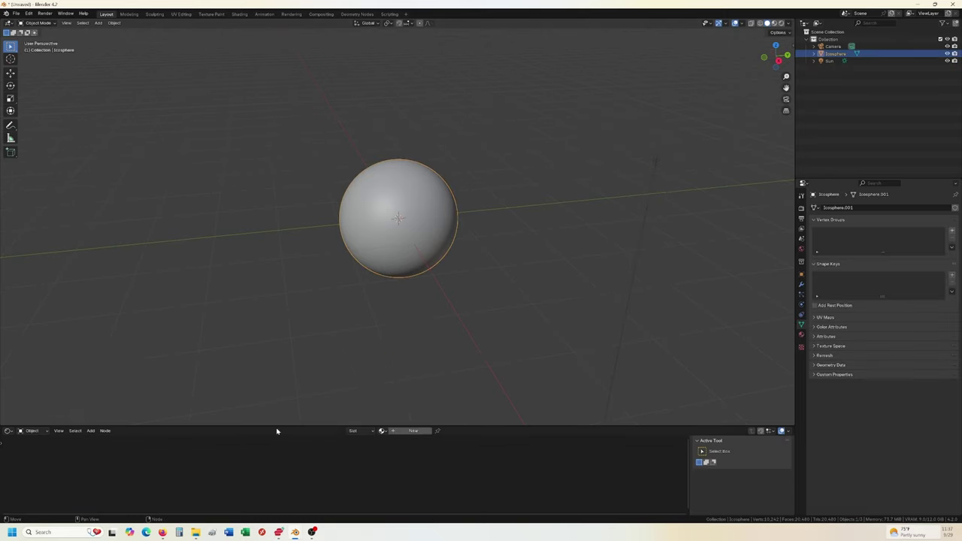
{"action": "left_click_drag", "start_coordinate": [275, 424], "coordinate": [284, 304]}
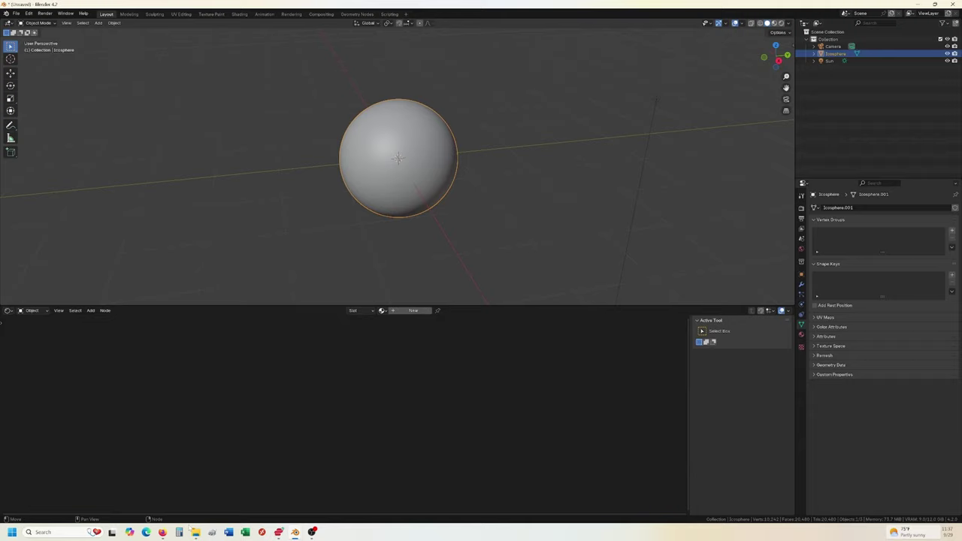
{"action": "left_click", "coordinate": [162, 532]}
{"action": "left_click", "coordinate": [223, 19]}
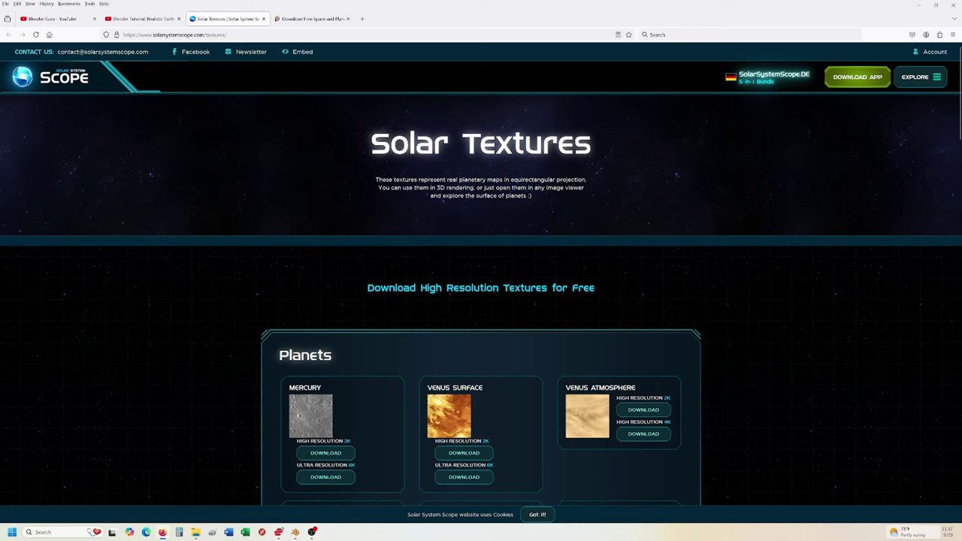
- Scroll down to the Earth section's day, night, clouds, normal and specular maps
{"action": "scroll", "coordinate": [394, 264], "scroll_direction": "down", "scroll_amount": 2}
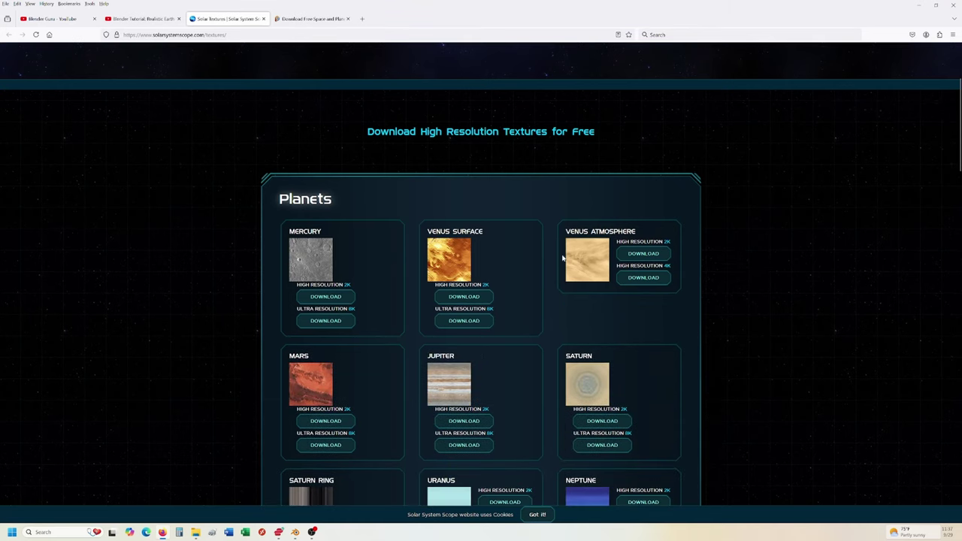
{"action": "scroll", "coordinate": [280, 319], "scroll_direction": "down", "scroll_amount": 6}
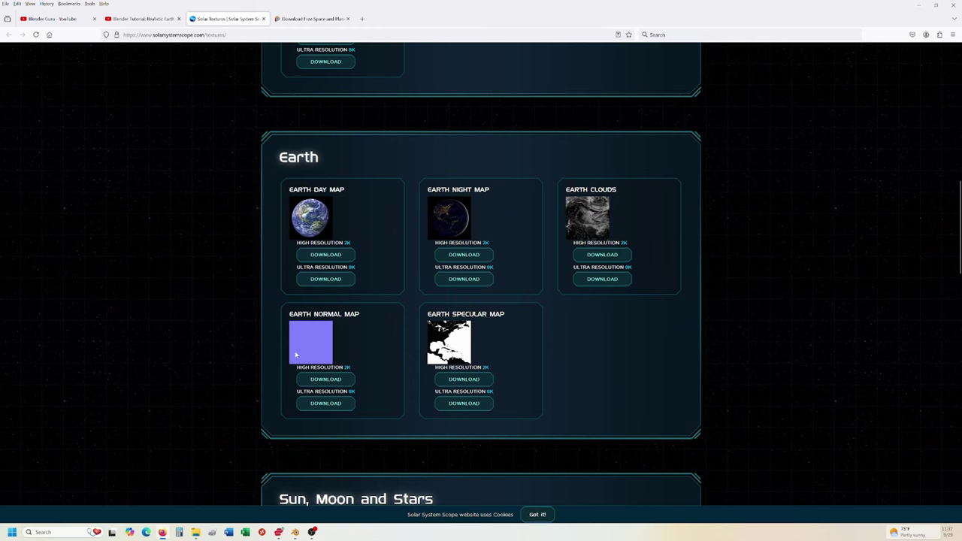
{"action": "scroll", "coordinate": [215, 359], "scroll_direction": "down", "scroll_amount": 1}
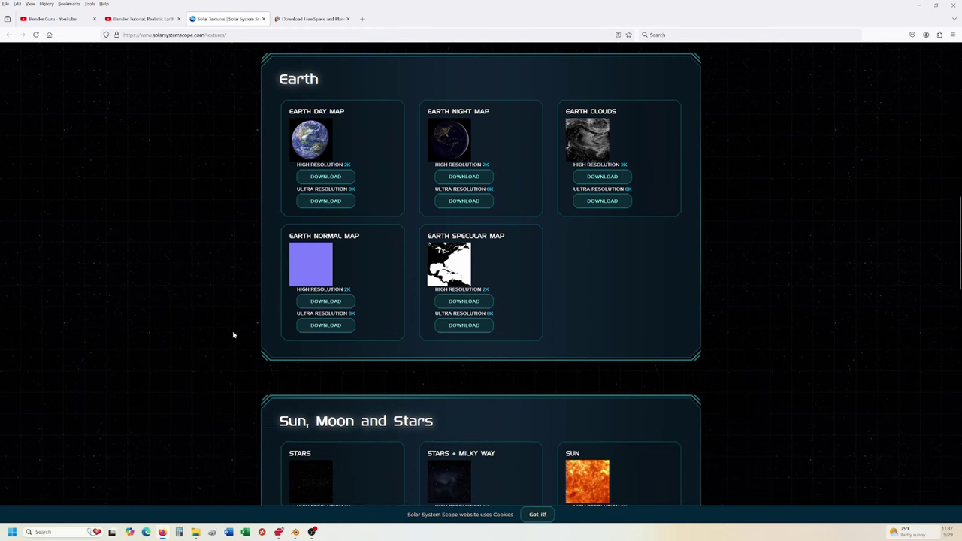
{"action": "scroll", "coordinate": [346, 280], "scroll_direction": "up", "scroll_amount": 1}
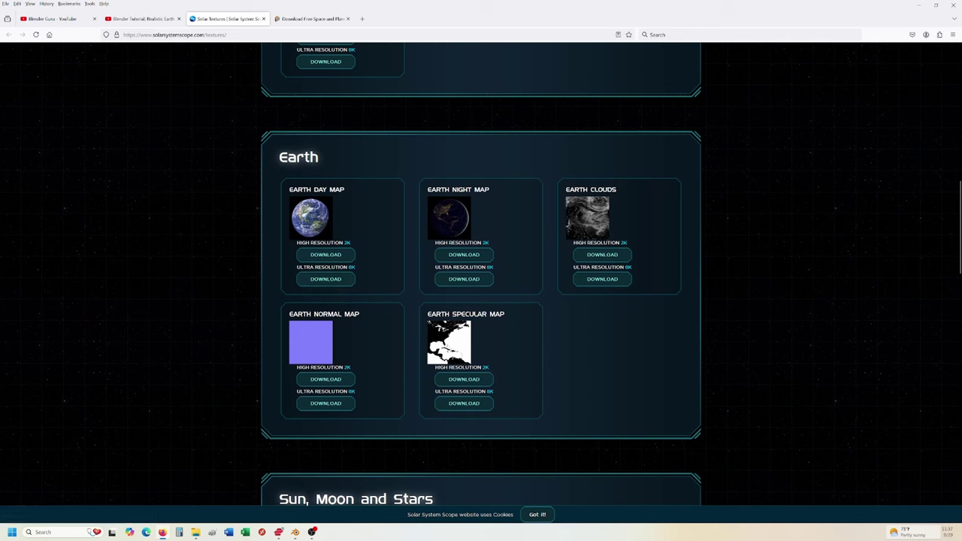
{"action": "left_click", "coordinate": [57, 19]}
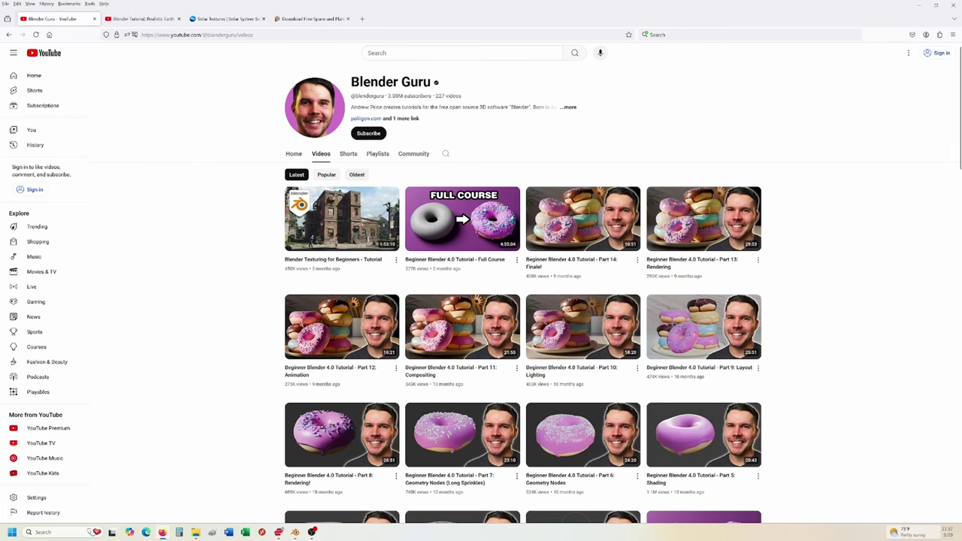
{"action": "scroll", "coordinate": [584, 159], "scroll_direction": "down", "scroll_amount": 6}
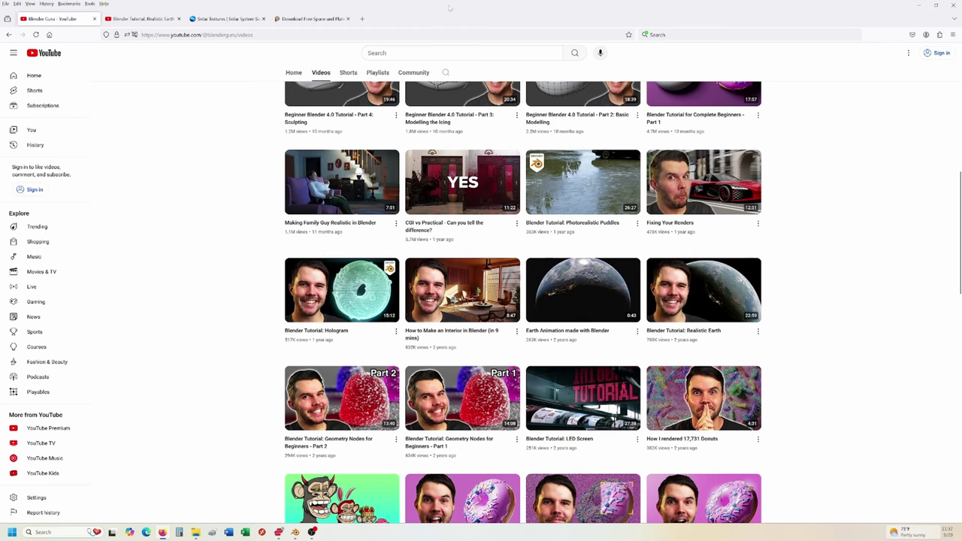
{"action": "left_click", "coordinate": [141, 18]}
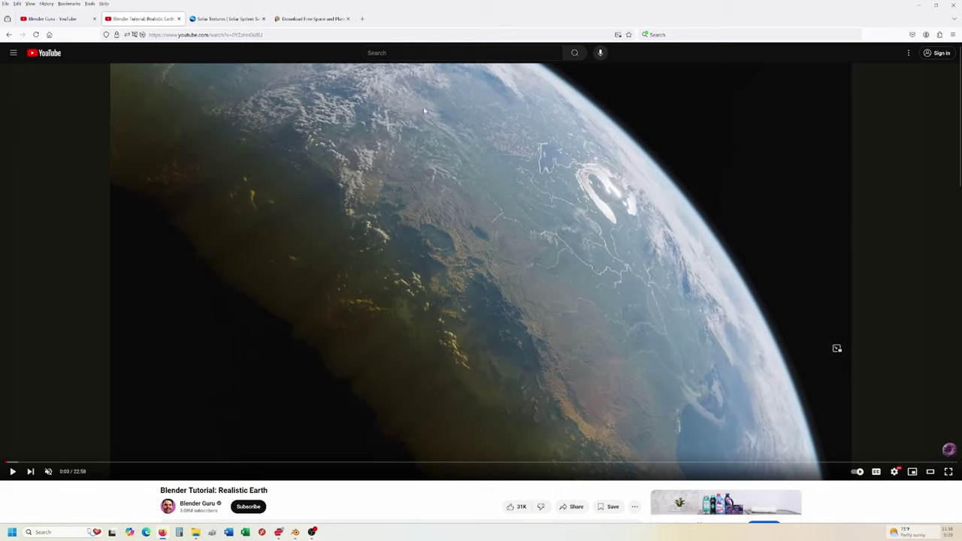
{"action": "left_click", "coordinate": [226, 18]}
{"action": "scroll", "coordinate": [258, 321], "scroll_direction": "up", "scroll_amount": 10}
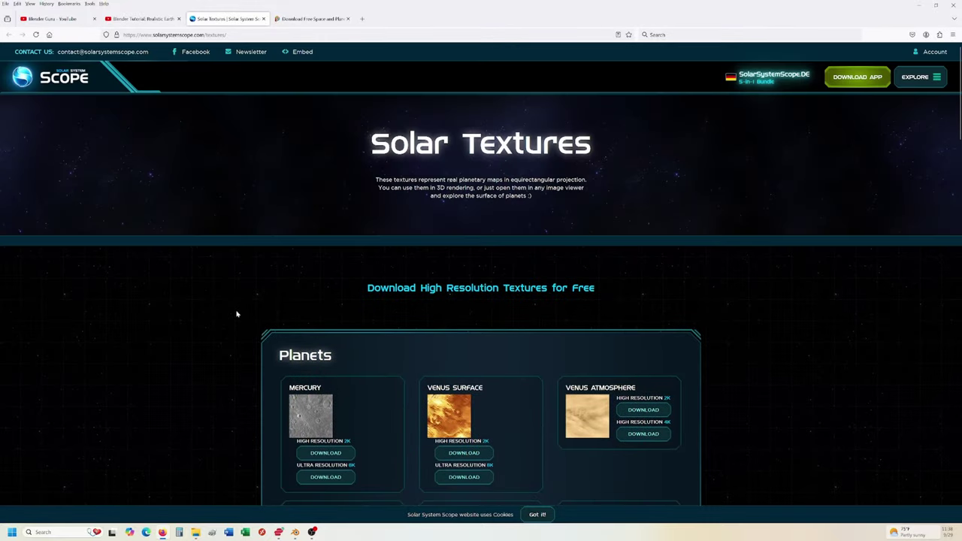
{"action": "scroll", "coordinate": [244, 305], "scroll_direction": "down", "scroll_amount": 4}
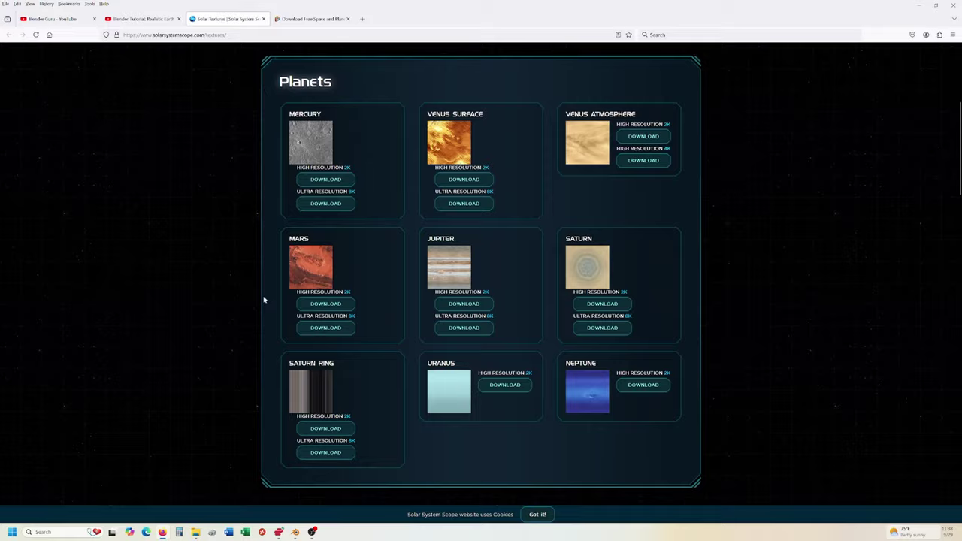
{"action": "scroll", "coordinate": [262, 304], "scroll_direction": "down", "scroll_amount": 6}
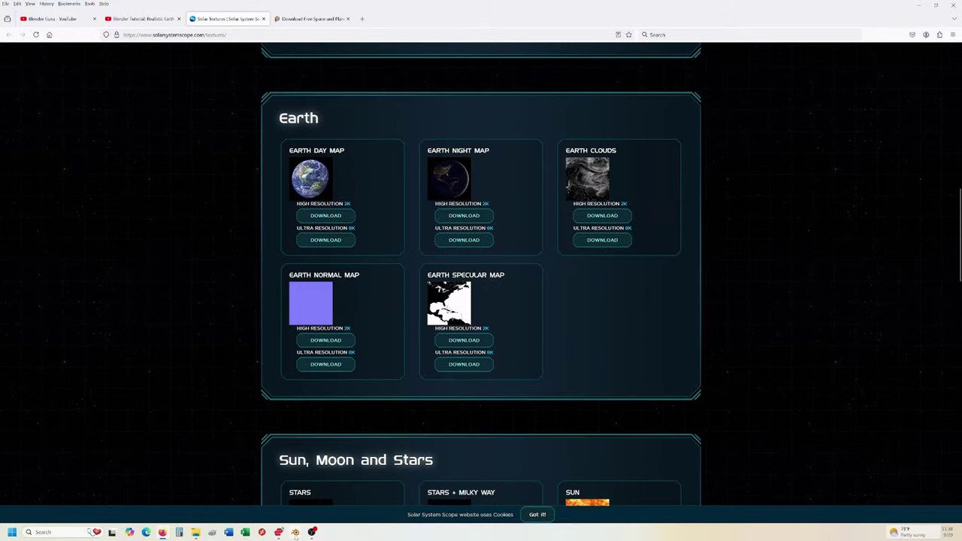
- Give the sphere a new material using 4k_ceres_fictional.jpg as its image texture
{"action": "mouse_move", "coordinate": [296, 532]}
{"action": "left_click", "coordinate": [256, 497]}
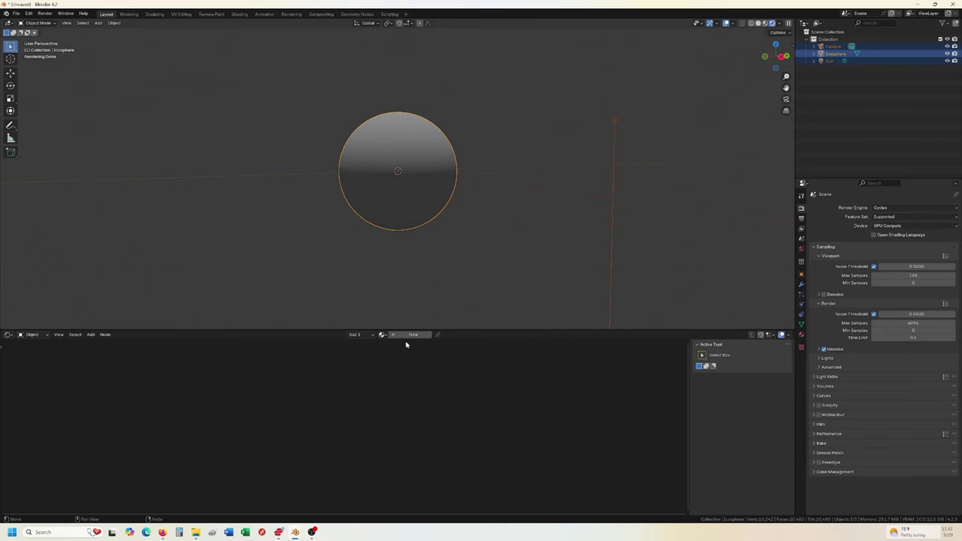
{"action": "scroll", "coordinate": [389, 237], "scroll_direction": "up", "scroll_amount": 3}
{"action": "left_click", "coordinate": [398, 335]}
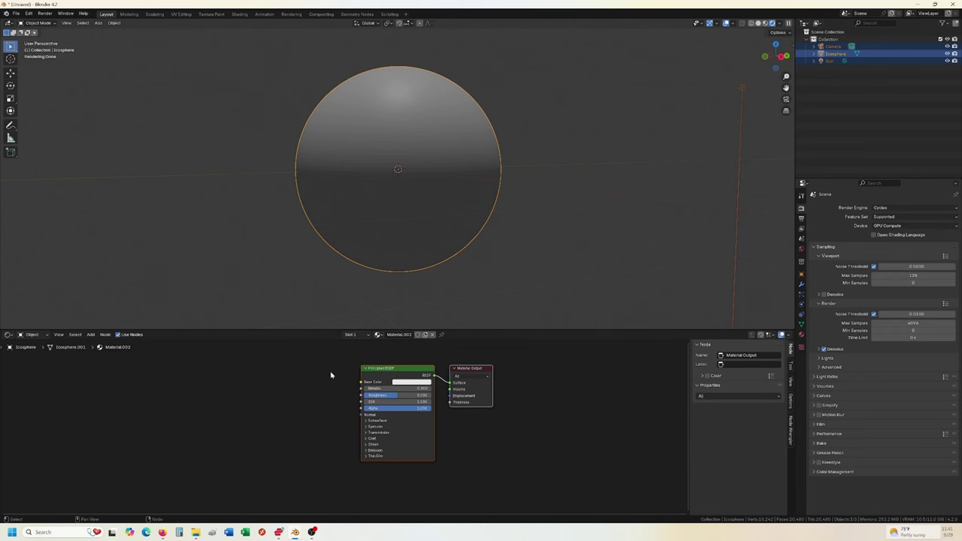
{"action": "left_click", "coordinate": [196, 532]}
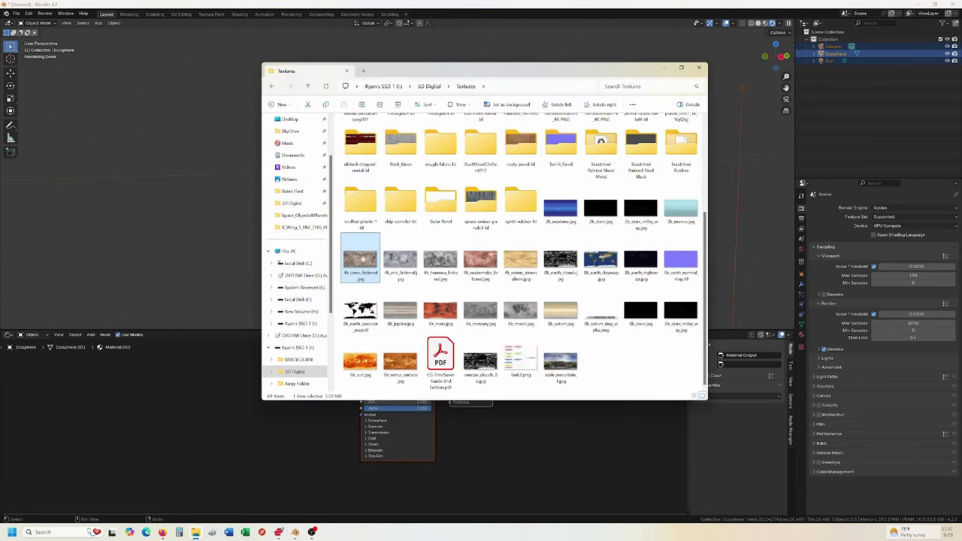
{"action": "left_click_drag", "start_coordinate": [361, 260], "coordinate": [360, 382]}
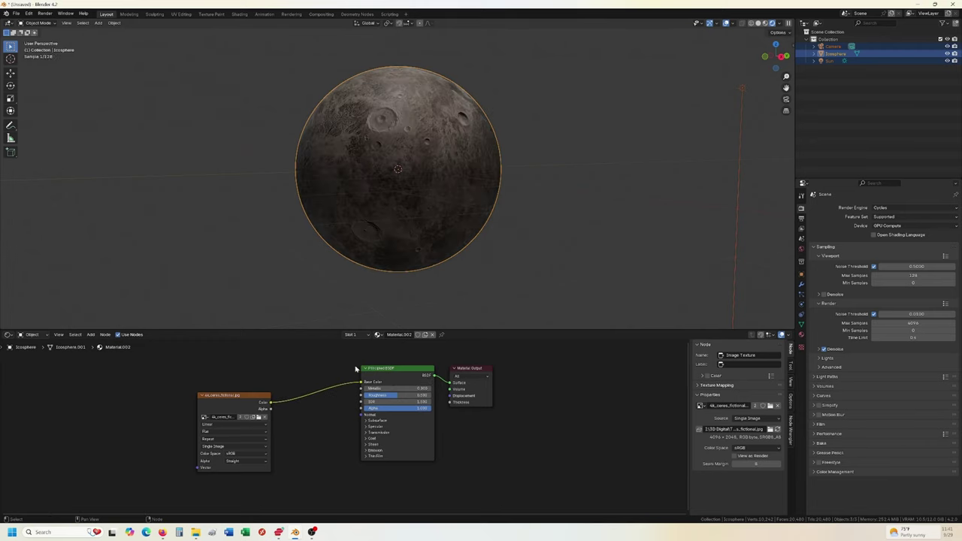
{"action": "middle_click_drag", "start_coordinate": [390, 196], "coordinate": [423, 213]}
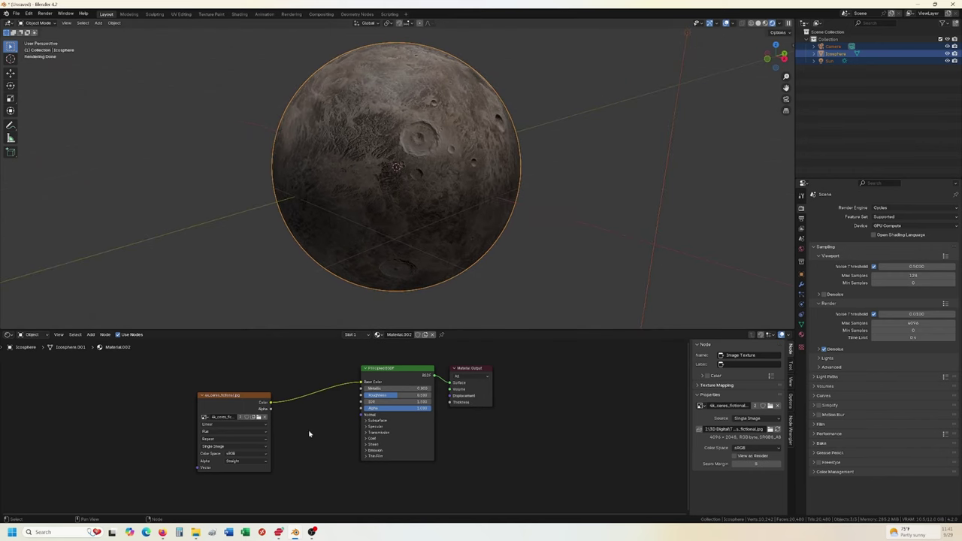
- Unwrap the sphere with Sphere Projection in UV Editing, then inspect it in Layout
{"action": "left_click", "coordinate": [180, 14]}
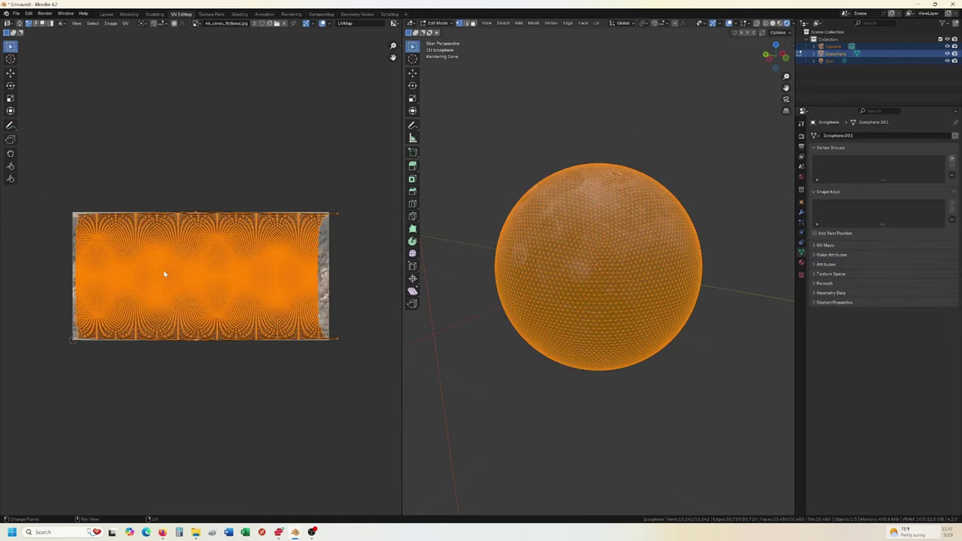
{"action": "key", "text": "u"}
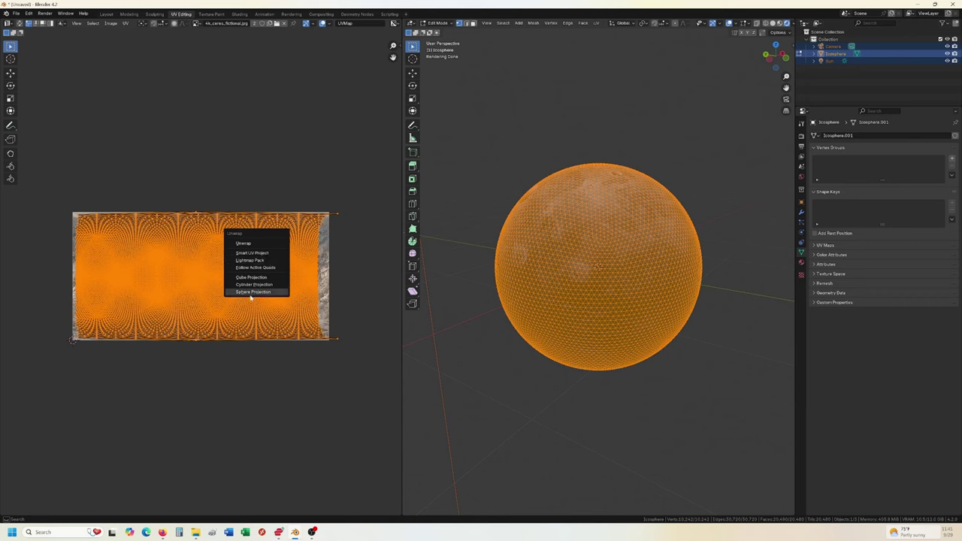
{"action": "left_click", "coordinate": [286, 292]}
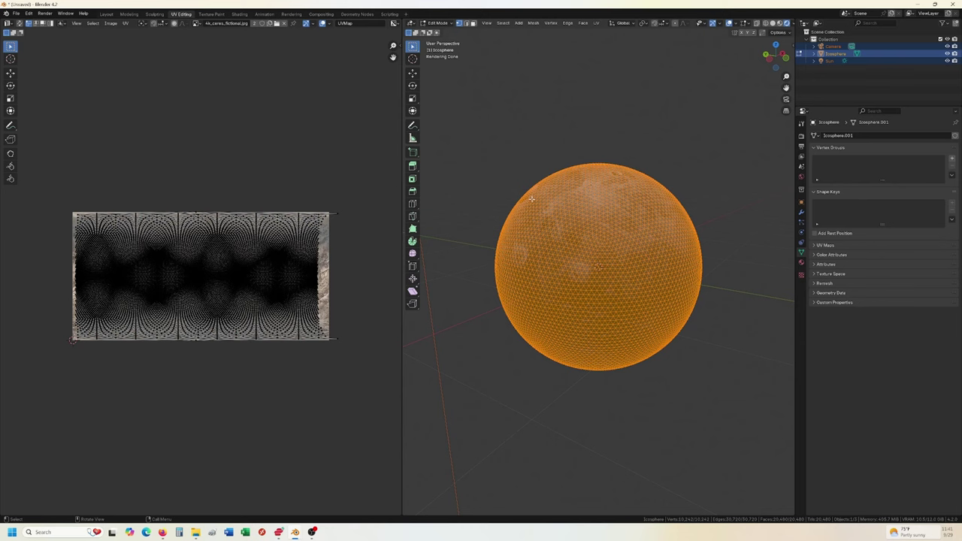
{"action": "left_click", "coordinate": [104, 14]}
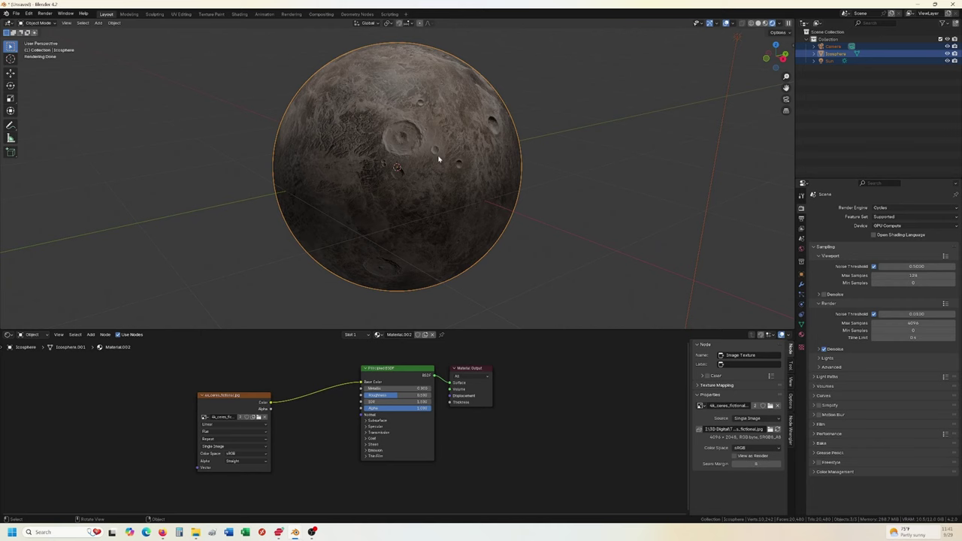
{"action": "scroll", "coordinate": [451, 162], "scroll_direction": "up", "scroll_amount": 2}
{"action": "mouse_move", "coordinate": [498, 193]}
{"action": "middle_mouse_down"}
{"action": "mouse_move", "coordinate": [425, 178]}
{"action": "mouse_move", "coordinate": [481, 196]}
{"action": "mouse_move", "coordinate": [492, 190]}
{"action": "middle_mouse_up"}
{"action": "scroll", "coordinate": [498, 194], "scroll_direction": "up", "scroll_amount": 1}
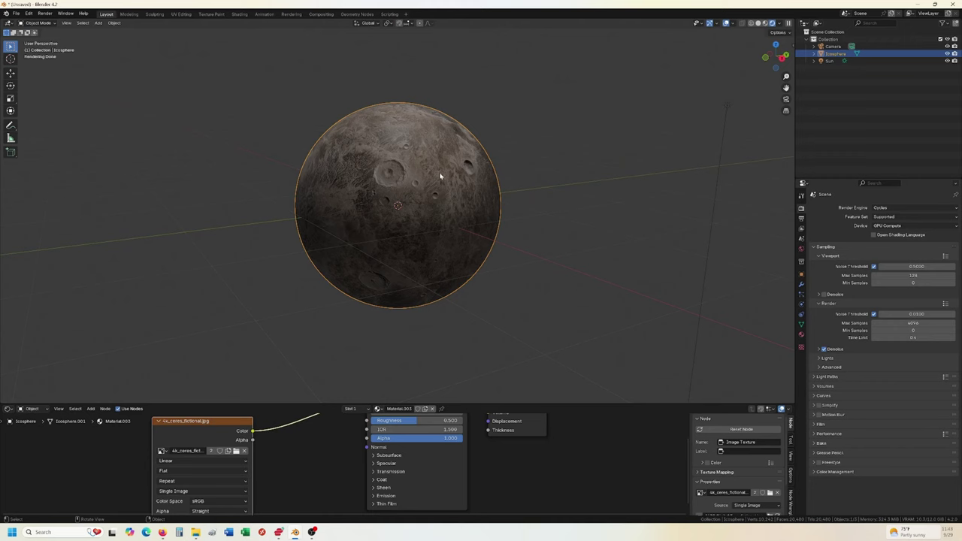
- Duplicate the sphere slightly larger and give the copy its own new material
{"action": "key", "text": "shift+d"}
{"action": "key", "text": "s"}
{"action": "left_click", "coordinate": [443, 174]}
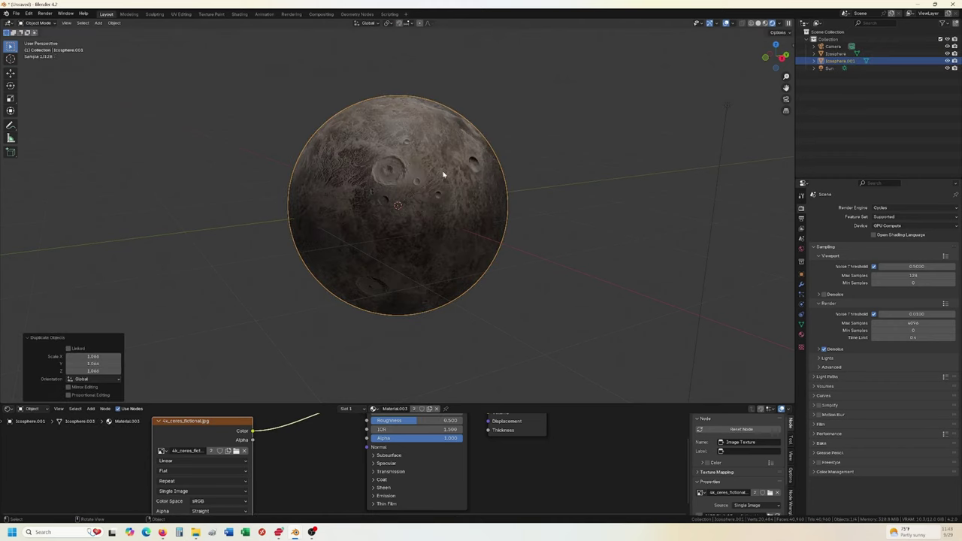
{"action": "left_click", "coordinate": [431, 409]}
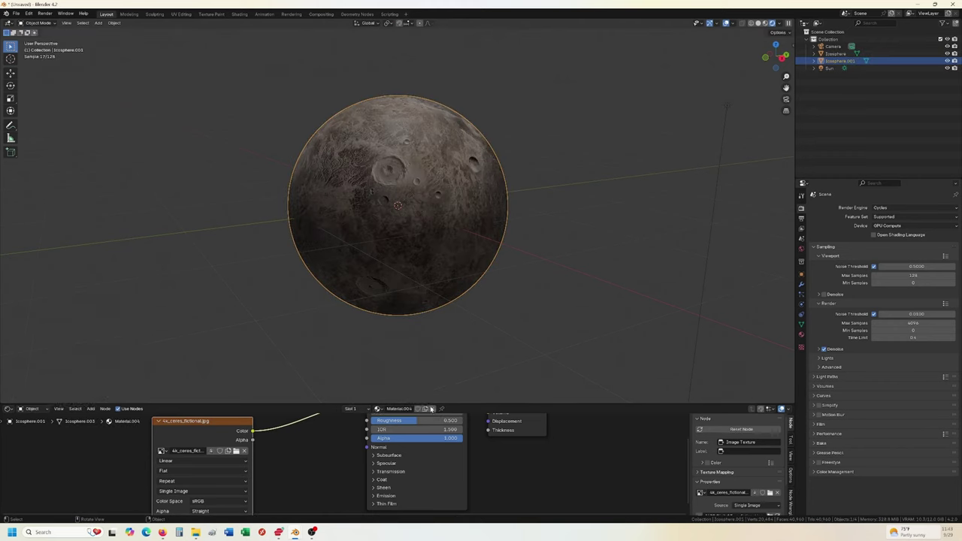
{"action": "scroll", "coordinate": [331, 448], "scroll_direction": "down", "scroll_amount": 4}
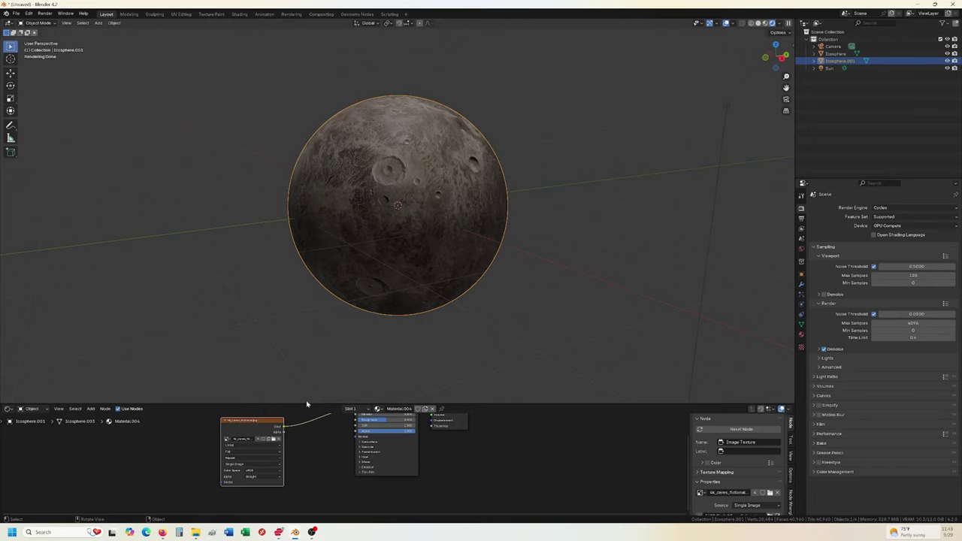
{"action": "left_click_drag", "start_coordinate": [306, 404], "coordinate": [305, 288]}
- Replace the copy's surface nodes with a Principled Volume wired to the Volume input
{"action": "left_click_drag", "start_coordinate": [189, 372], "coordinate": [397, 454]}
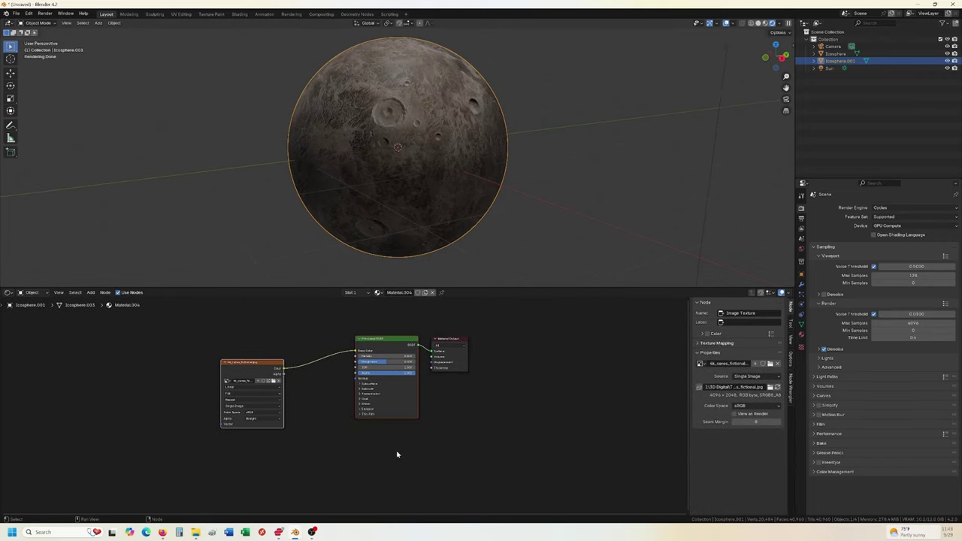
{"action": "key", "text": "Delete"}
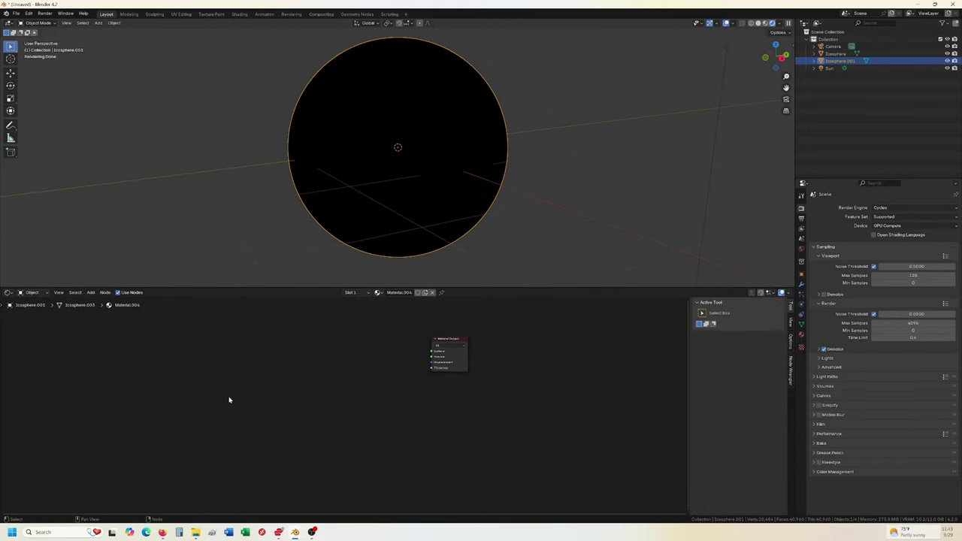
{"action": "key", "text": "shift+a"}
{"action": "key", "text": "space"}
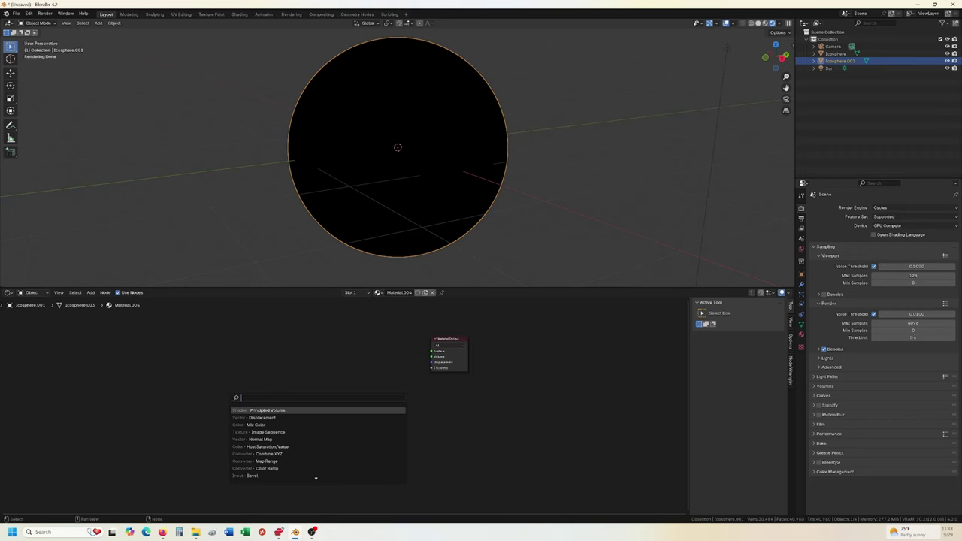
{"action": "key", "text": "Return"}
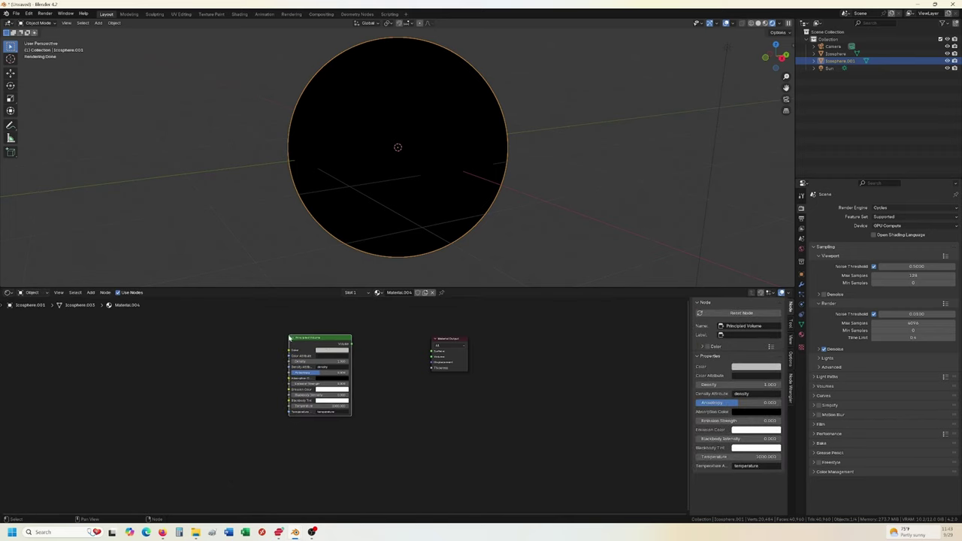
{"action": "left_click_drag", "start_coordinate": [352, 344], "coordinate": [433, 356]}
{"action": "scroll", "coordinate": [378, 172], "scroll_direction": "up", "scroll_amount": 2}
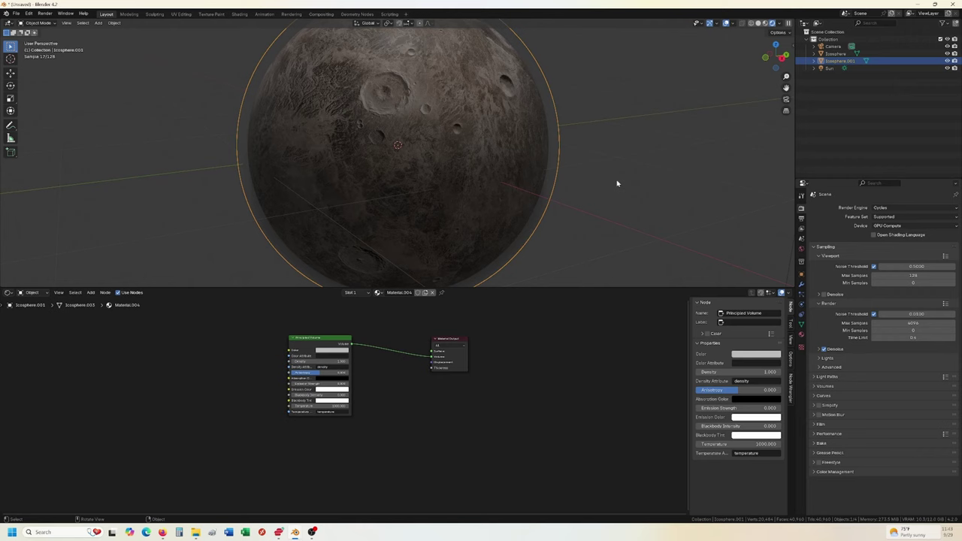
{"action": "key", "text": "s"}
{"action": "left_click", "coordinate": [589, 211]}
- Set the volume's Density to 0.1 and Emission Strength to 0.47
{"action": "scroll", "coordinate": [345, 410], "scroll_direction": "up", "scroll_amount": 2}
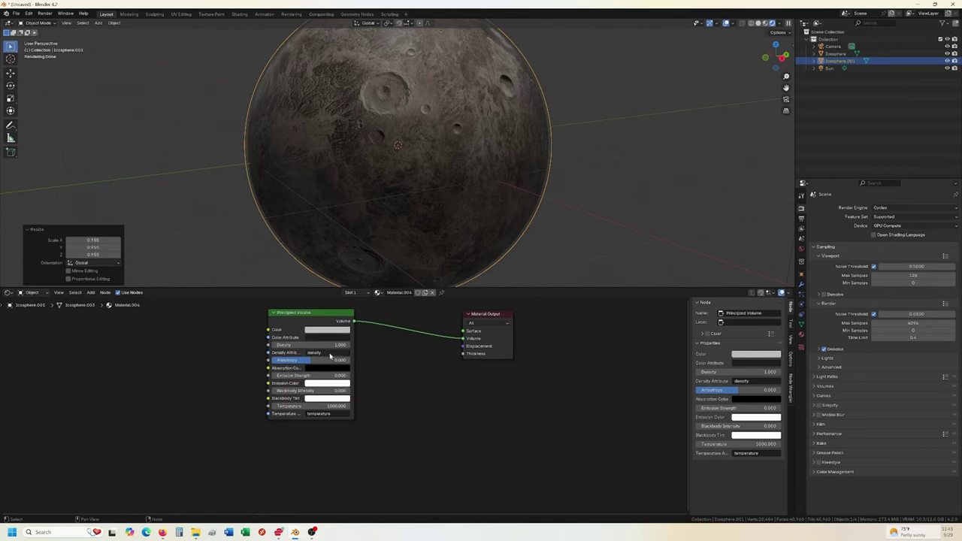
{"action": "left_click", "coordinate": [308, 345]}
{"action": "key", "text": "BackSpace"}
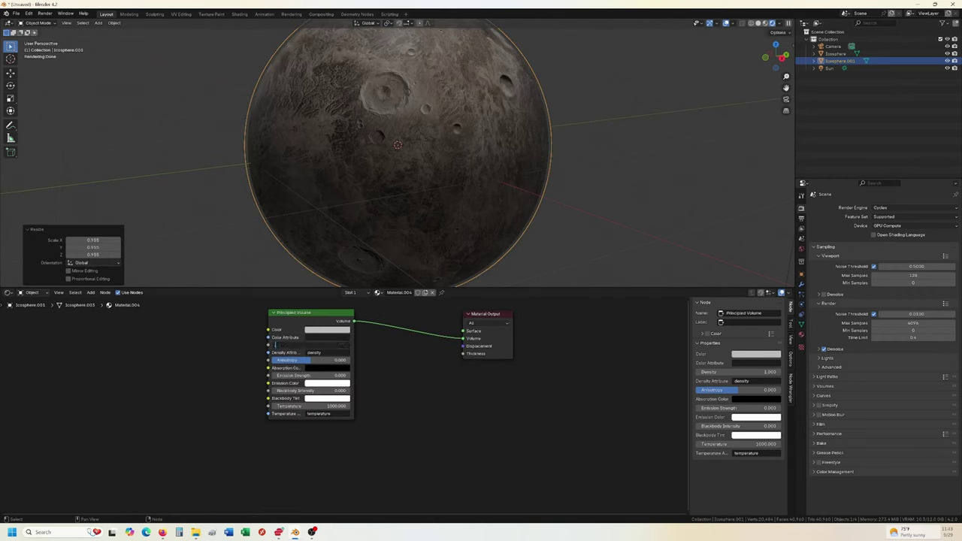
{"action": "type", "text": "0.1"}
{"action": "key", "text": "Return"}
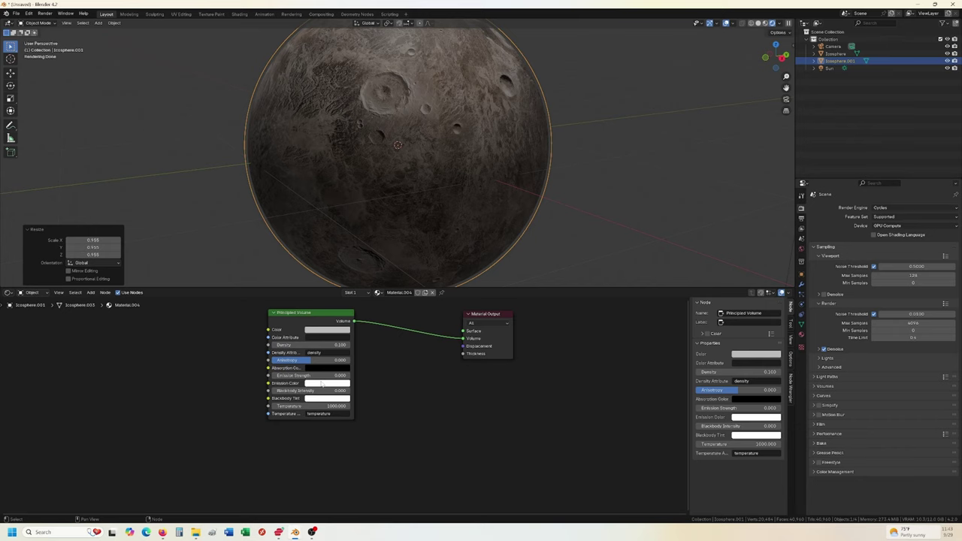
{"action": "left_click_drag", "start_coordinate": [321, 376], "coordinate": [340, 376]}
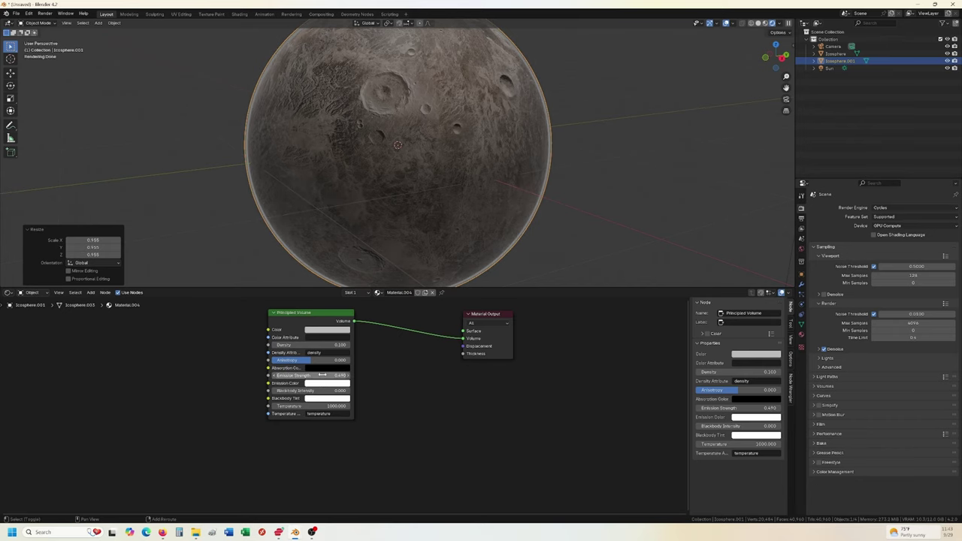
{"action": "scroll", "coordinate": [511, 108], "scroll_direction": "up", "scroll_amount": 6}
{"action": "scroll", "coordinate": [457, 178], "scroll_direction": "down", "scroll_amount": 3}
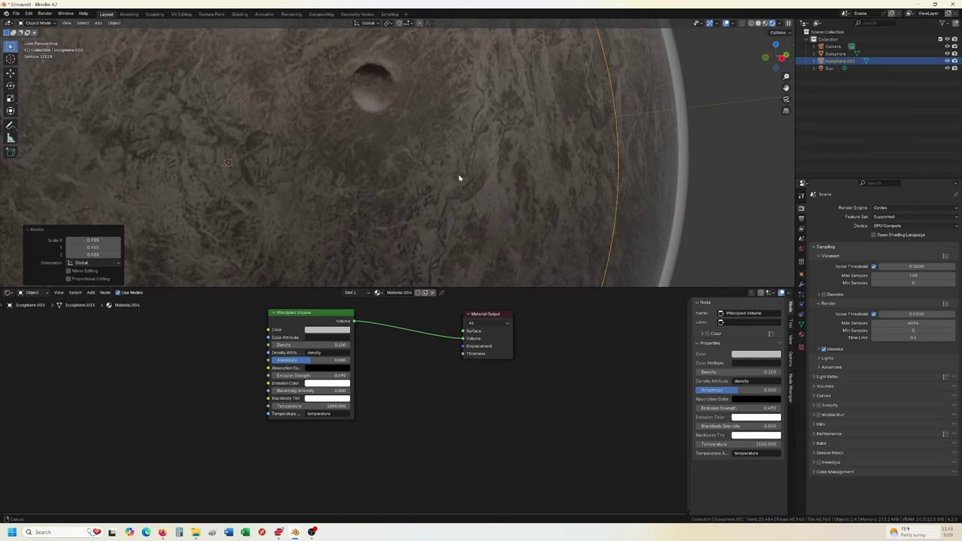
{"action": "middle_click_drag", "start_coordinate": [457, 179], "coordinate": [439, 165]}
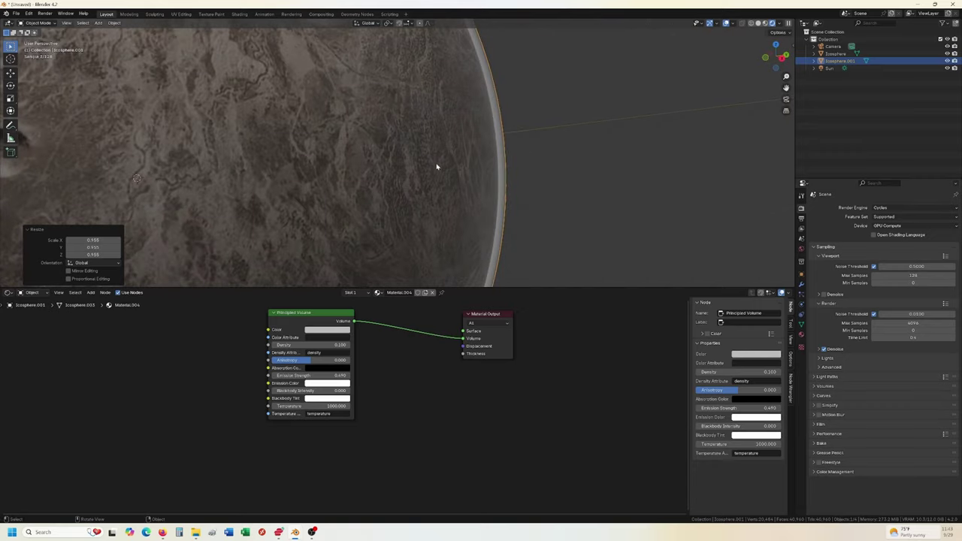
- Scale the atmosphere shell to 0.990 and tint its emission colour light blue
{"action": "key", "text": "s"}
{"action": "left_click", "coordinate": [593, 203]}
{"action": "middle_click_drag", "start_coordinate": [593, 204], "coordinate": [452, 203]}
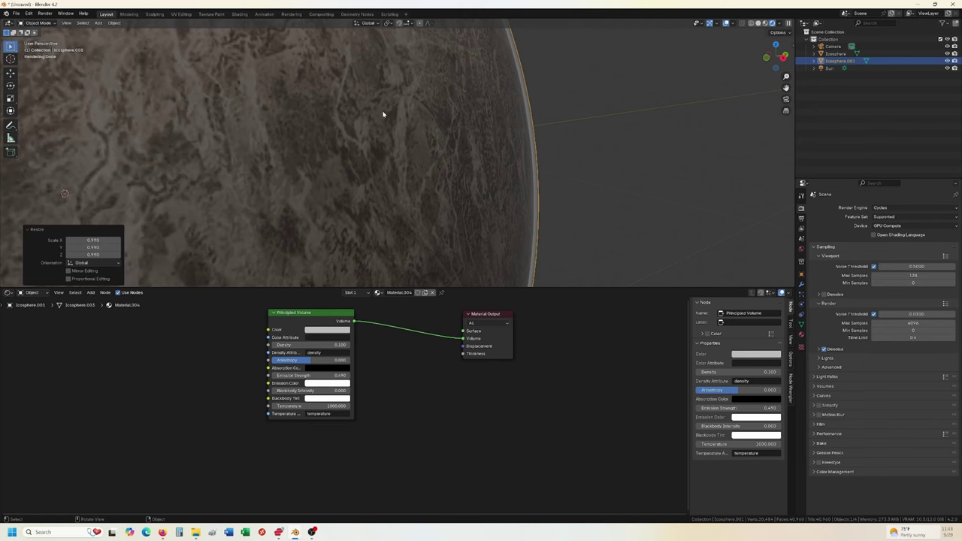
{"action": "scroll", "coordinate": [538, 137], "scroll_direction": "down", "scroll_amount": 3}
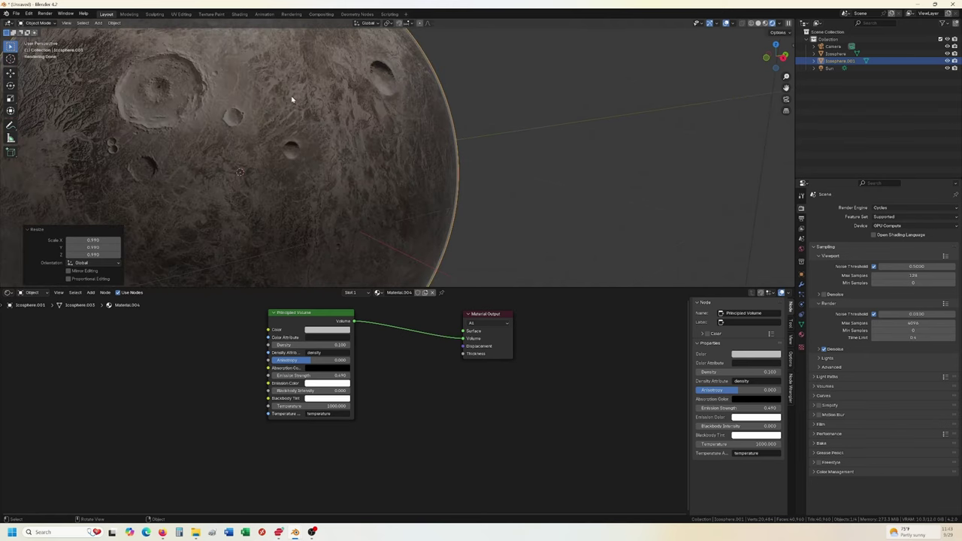
{"action": "left_click", "coordinate": [318, 384]}
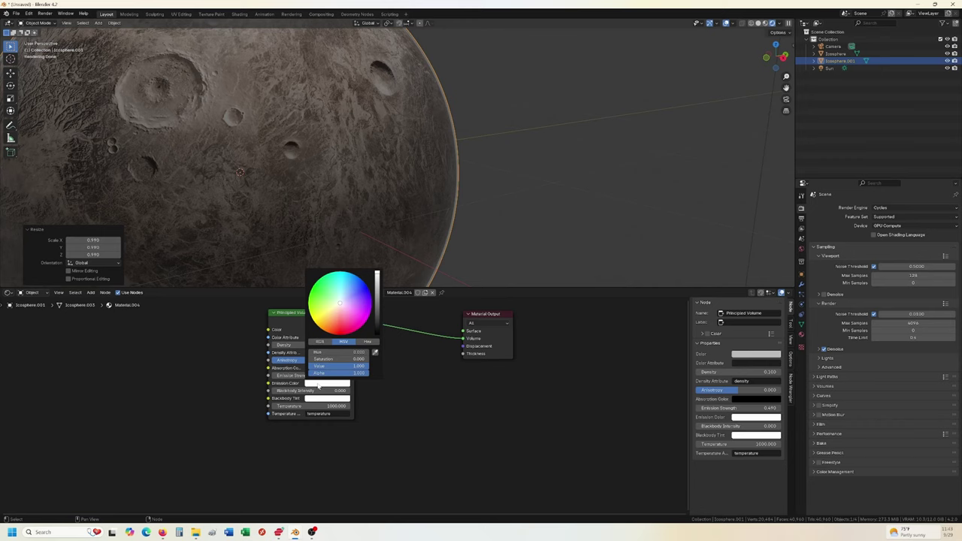
{"action": "left_click_drag", "start_coordinate": [339, 305], "coordinate": [347, 288]}
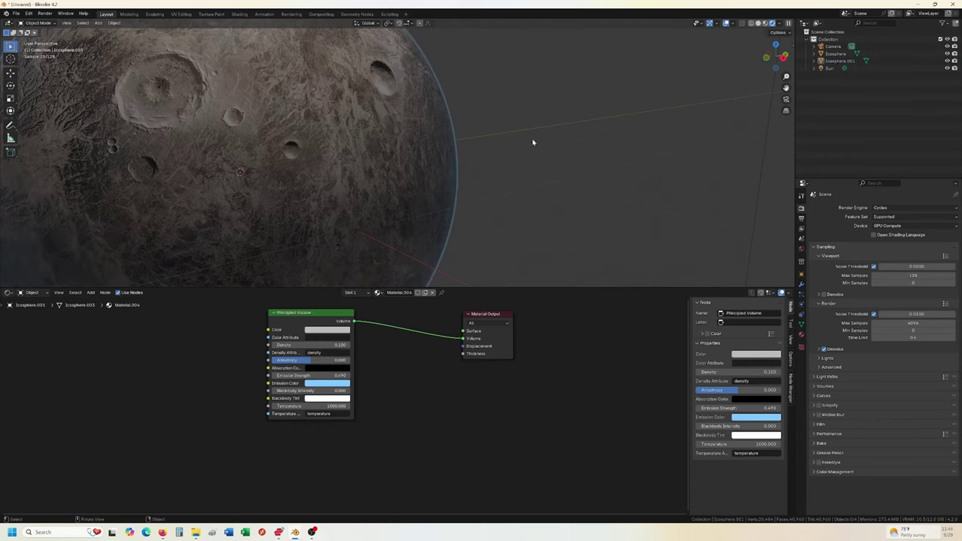
{"action": "scroll", "coordinate": [509, 168], "scroll_direction": "up", "scroll_amount": 5}
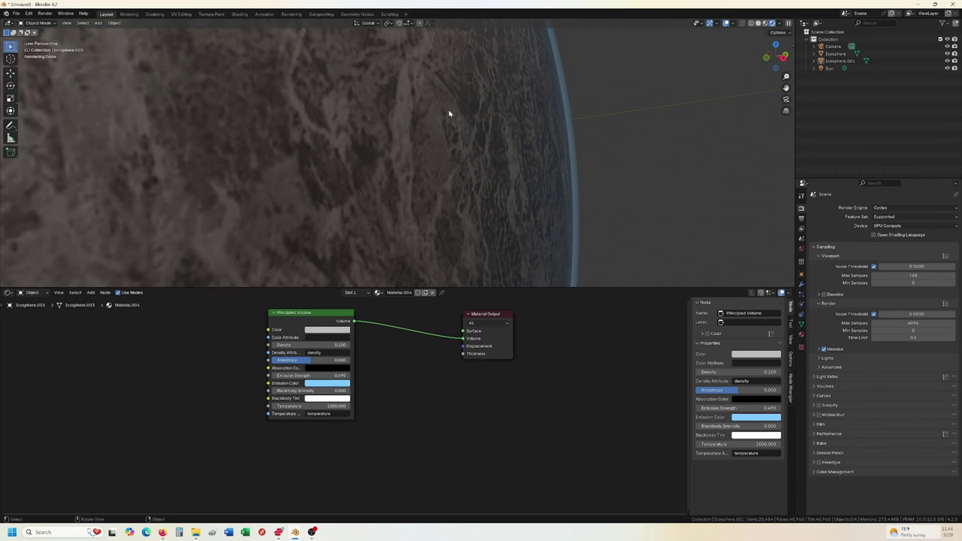
- Make Collection 3 the active collection in the X-wing scene
{"action": "mouse_move", "coordinate": [295, 532]}
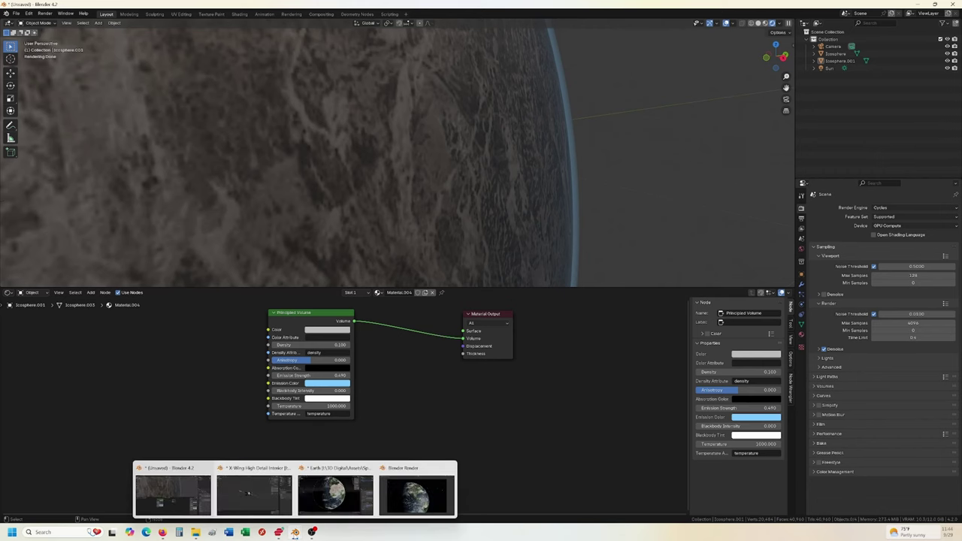
{"action": "left_click", "coordinate": [254, 489]}
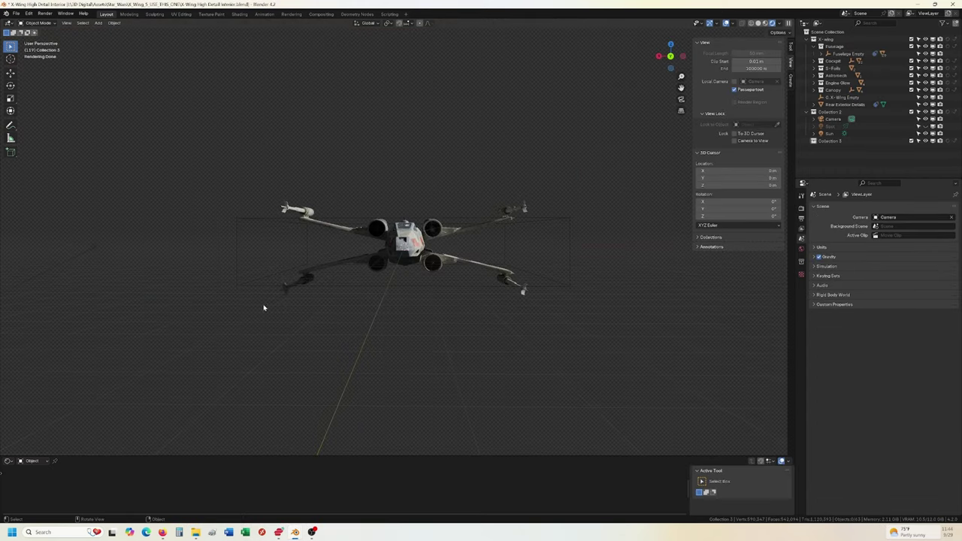
{"action": "middle_click_drag", "start_coordinate": [342, 298], "coordinate": [260, 311]}
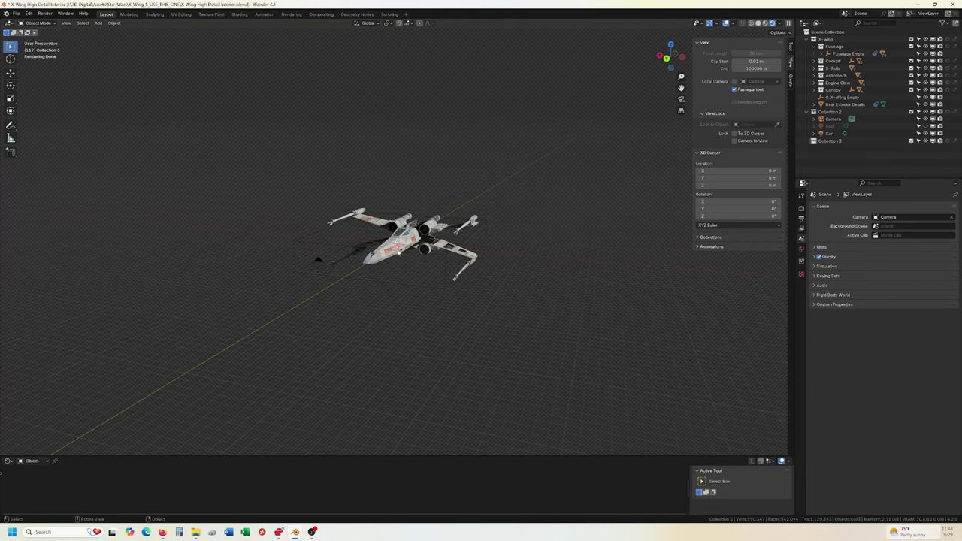
{"action": "left_click", "coordinate": [830, 141]}
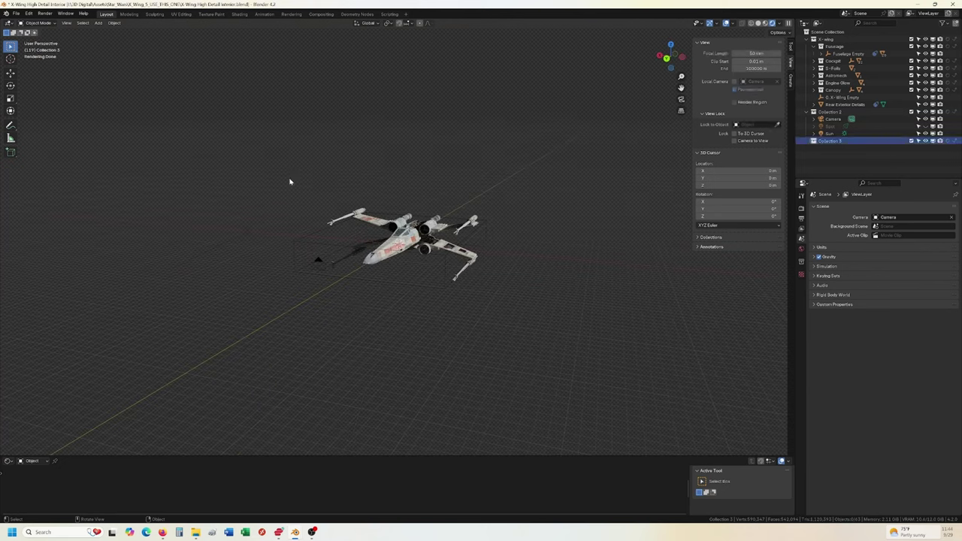
- Import 8k_stars from the Textures folder using Images as Planes
{"action": "key", "text": "shift+a"}
{"action": "mouse_move", "coordinate": [300, 163]}
{"action": "left_click", "coordinate": [329, 178]}
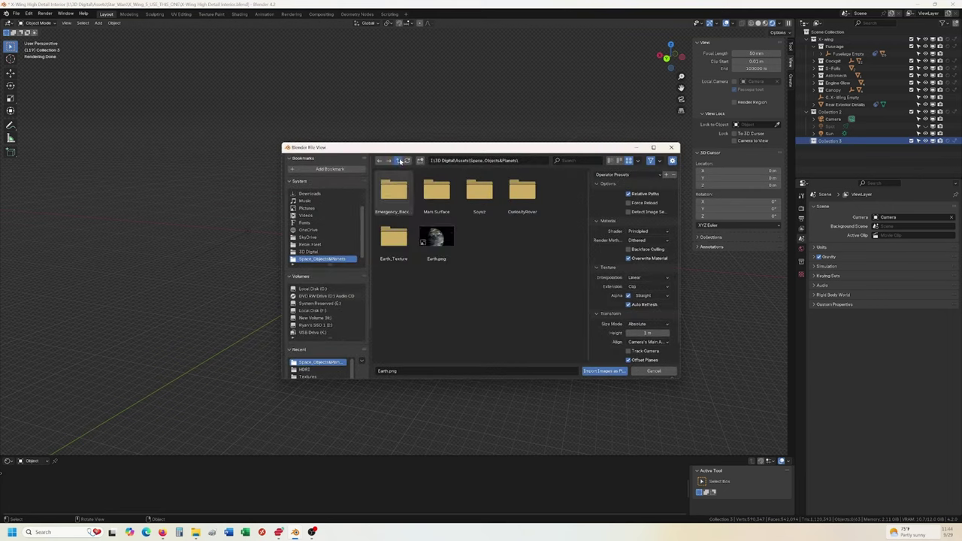
{"action": "left_click", "coordinate": [398, 161]}
{"action": "left_click", "coordinate": [398, 161]}
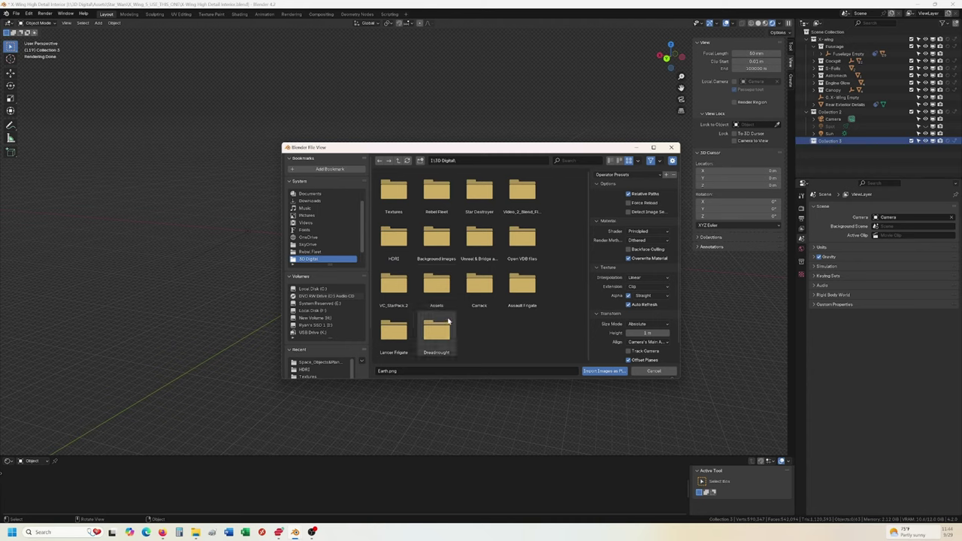
{"action": "double_click", "coordinate": [394, 191]}
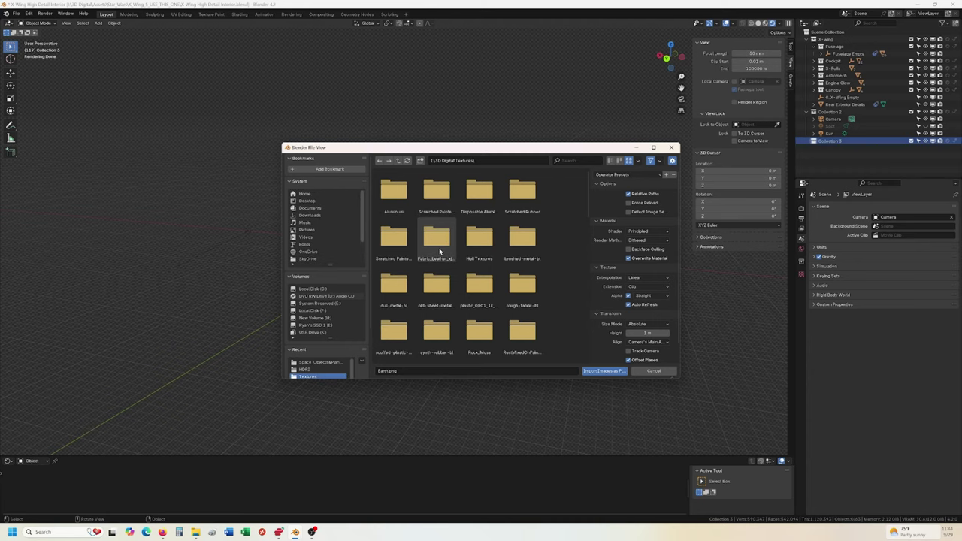
{"action": "scroll", "coordinate": [440, 251], "scroll_direction": "down", "scroll_amount": 3}
{"action": "scroll", "coordinate": [440, 252], "scroll_direction": "down", "scroll_amount": 6}
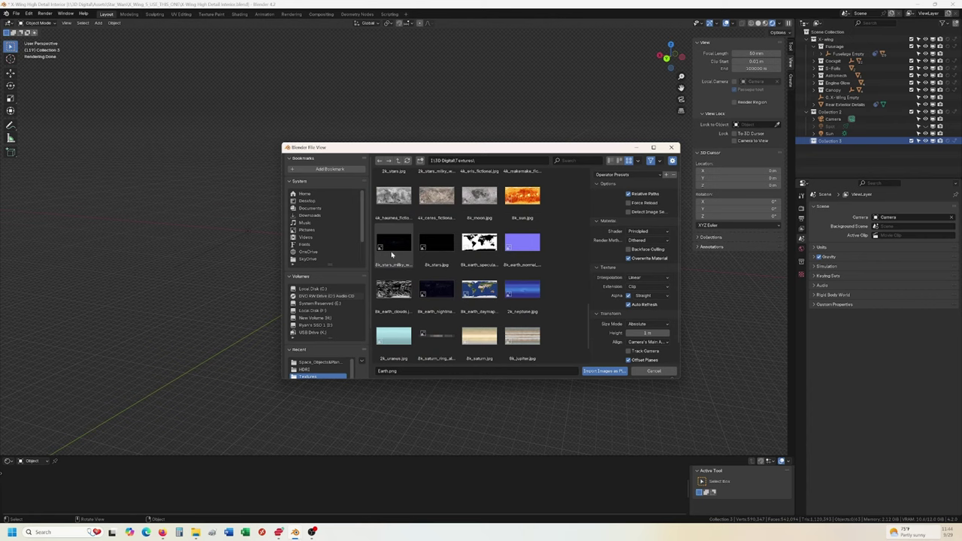
{"action": "double_click", "coordinate": [436, 239]}
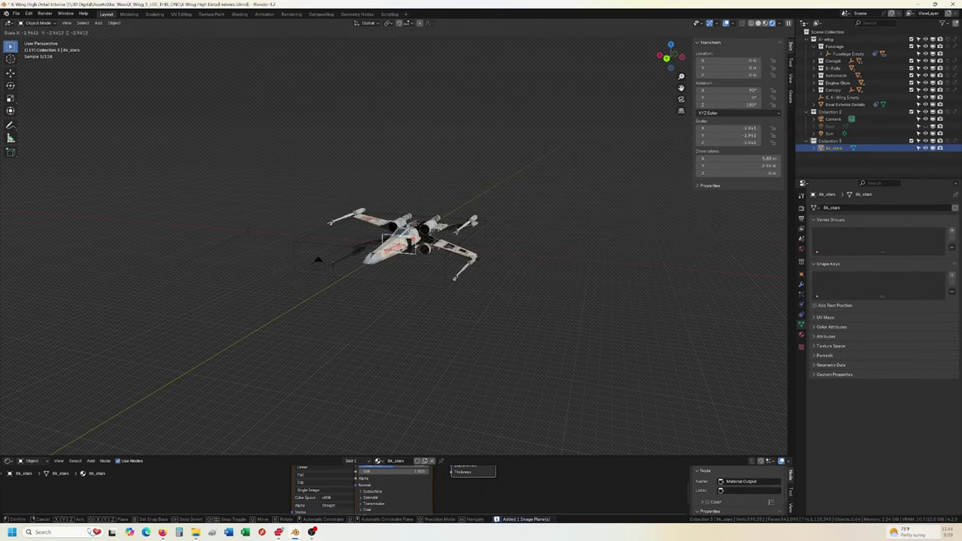
- Enlarge the star plane and push it back along Y behind the X-wing
{"action": "key", "text": "s"}
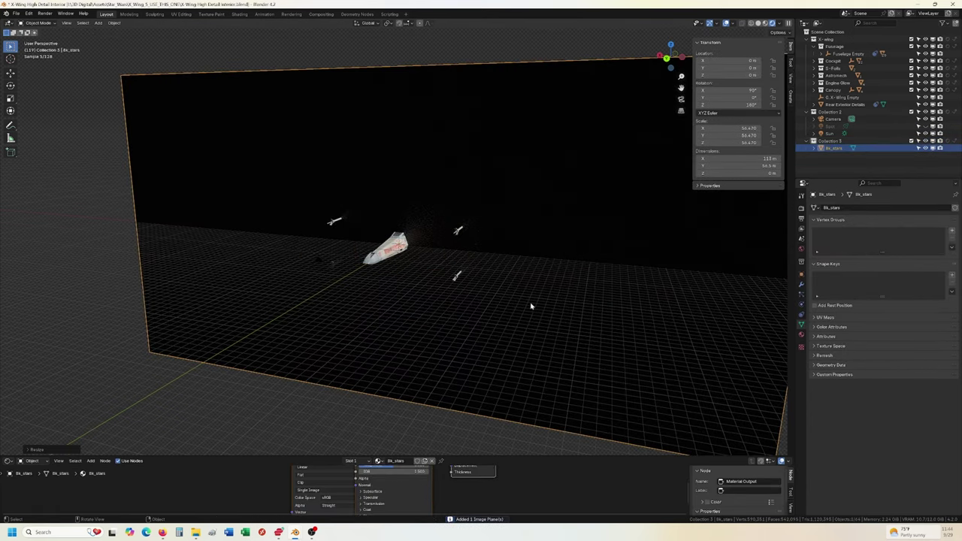
{"action": "left_click", "coordinate": [475, 309]}
{"action": "scroll", "coordinate": [475, 309], "scroll_direction": "down", "scroll_amount": 10}
{"action": "key", "text": "g"}
{"action": "key", "text": "y"}
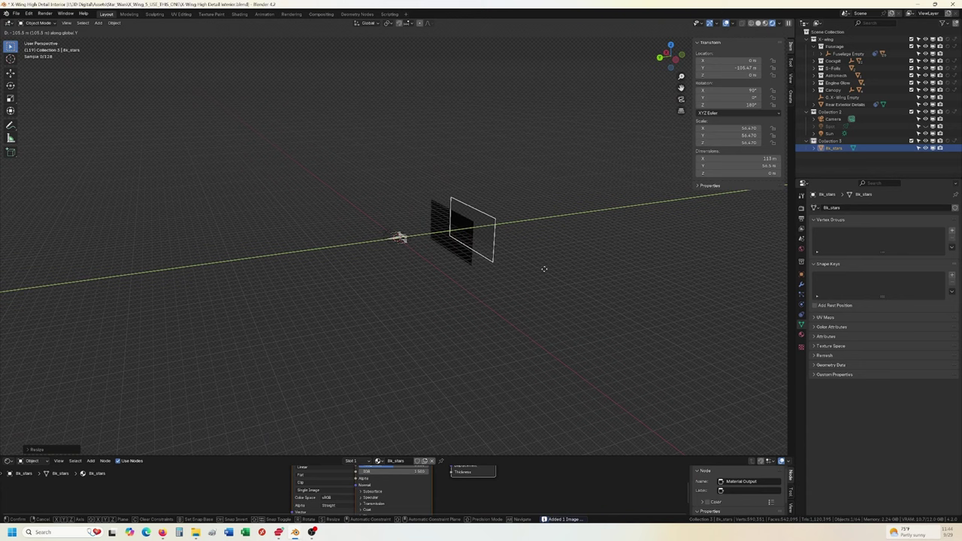
{"action": "left_click", "coordinate": [594, 275]}
- In camera view, scale the star plane to about 1047 m wide to fill the frame
{"action": "key", "text": "KP_0"}
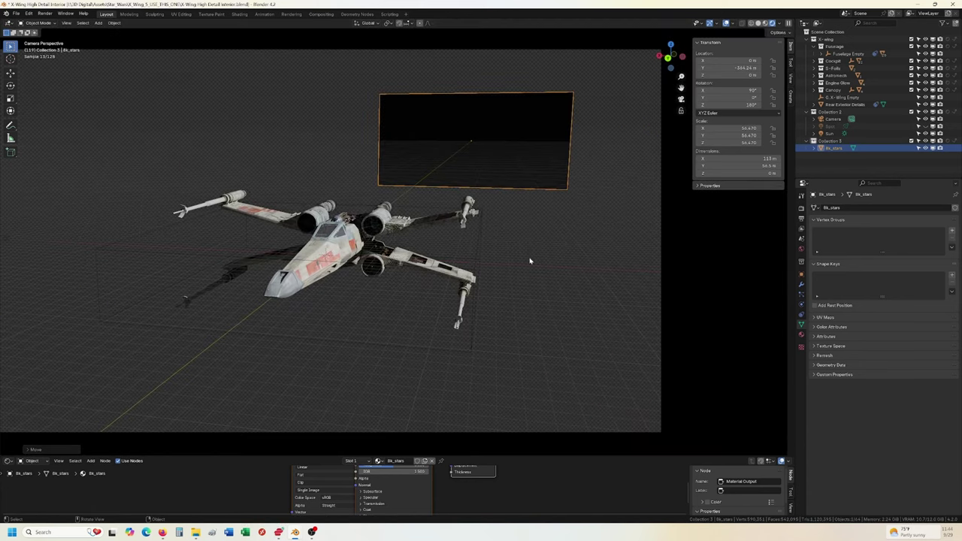
{"action": "key", "text": "s"}
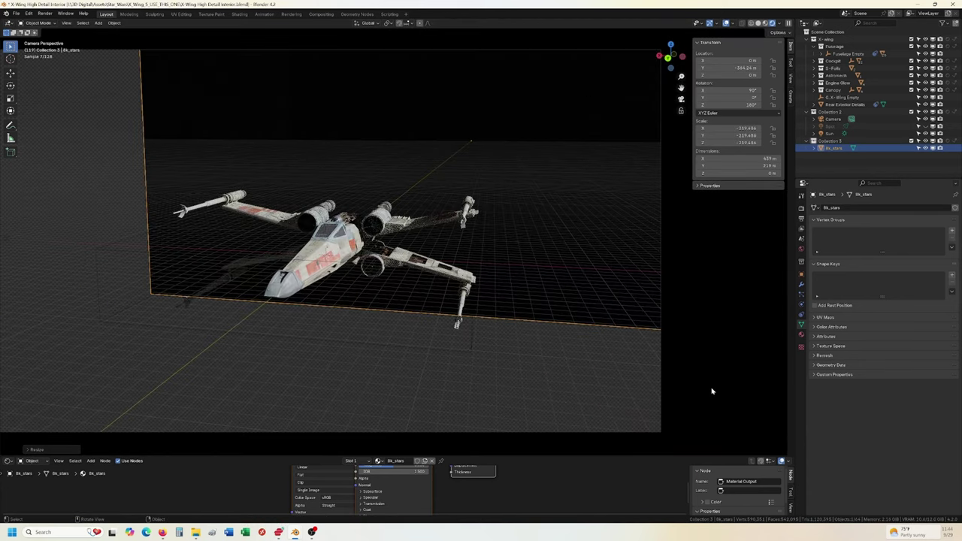
{"action": "left_click", "coordinate": [415, 188]}
{"action": "key", "text": "s"}
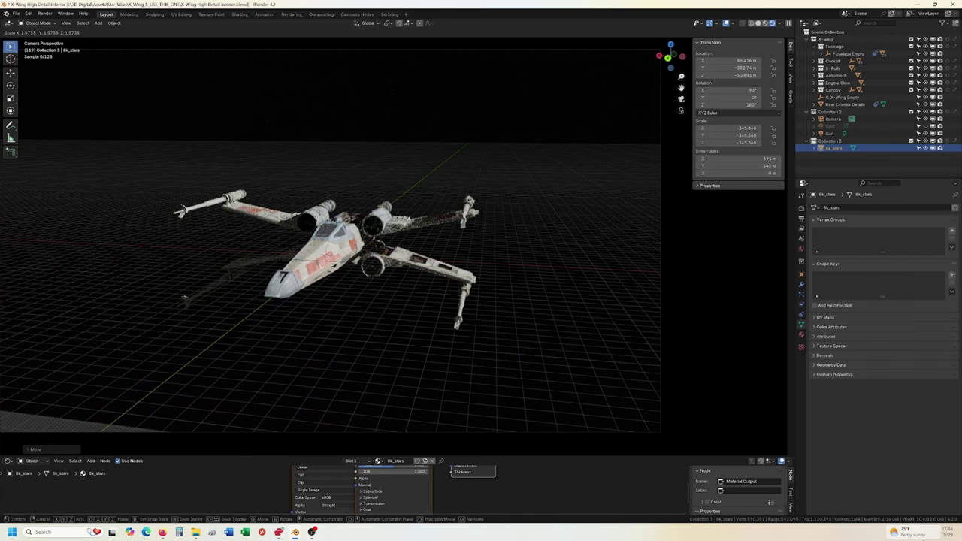
{"action": "left_click", "coordinate": [511, 217]}
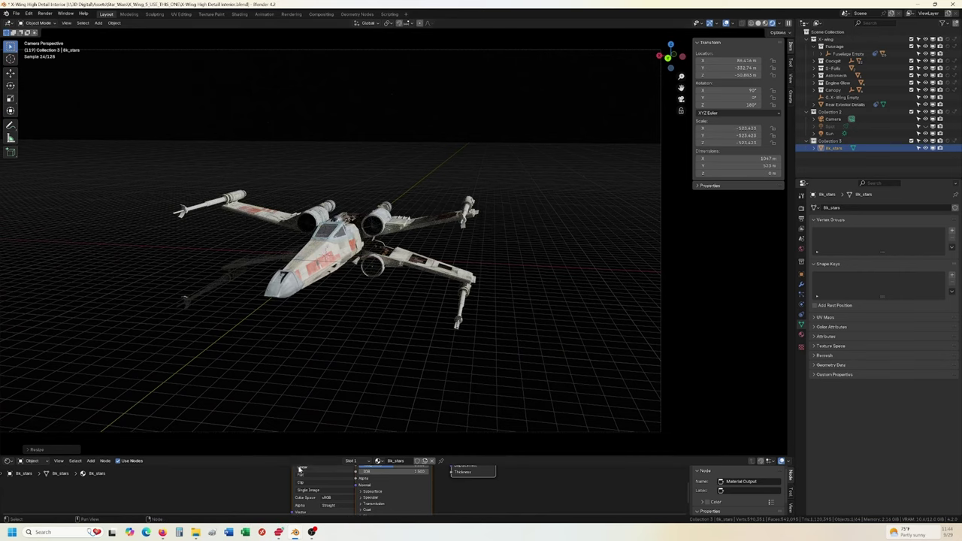
- Link the 8k_stars image colour into the Principled BSDF's Emission Color
{"action": "left_click_drag", "start_coordinate": [311, 456], "coordinate": [344, 332]}
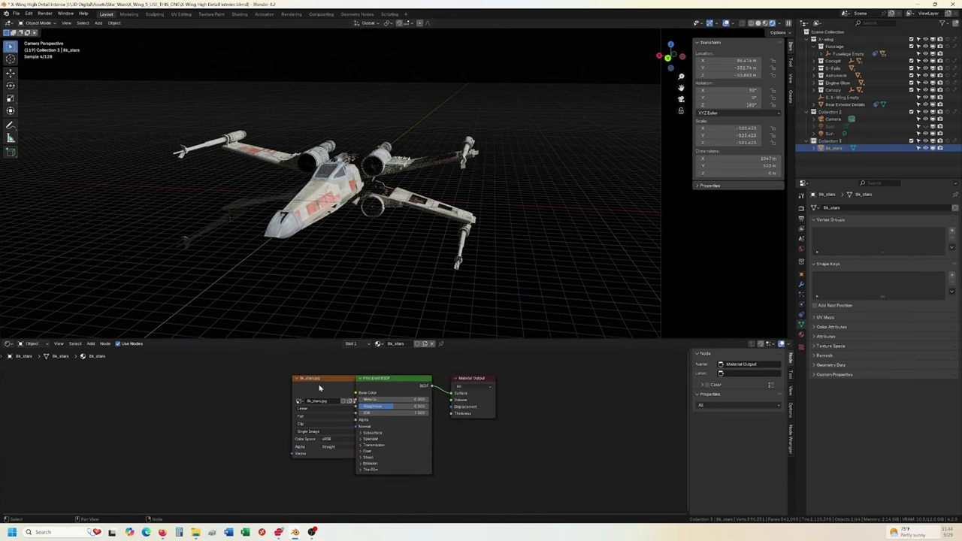
{"action": "left_click_drag", "start_coordinate": [323, 432], "coordinate": [205, 438]}
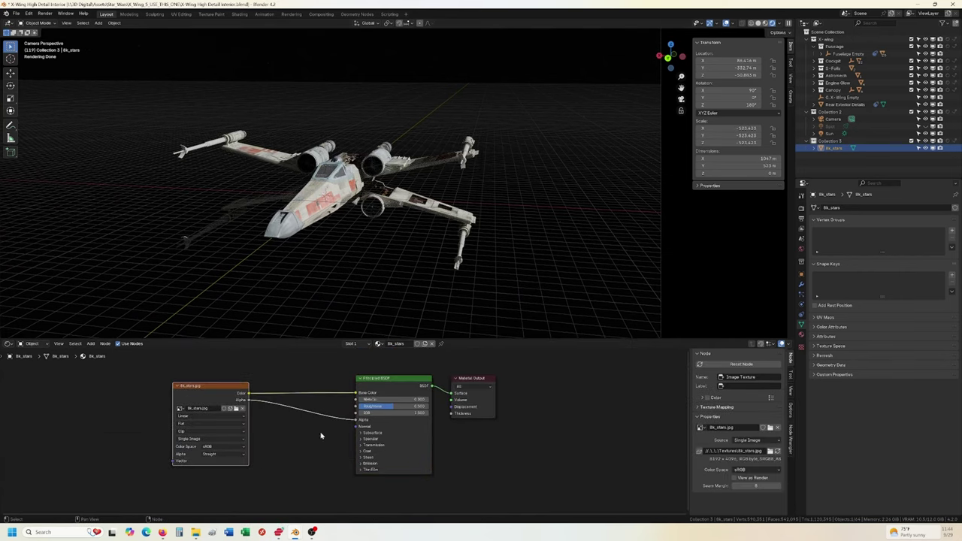
{"action": "left_click", "coordinate": [361, 463]}
{"action": "left_click_drag", "start_coordinate": [249, 393], "coordinate": [356, 472]}
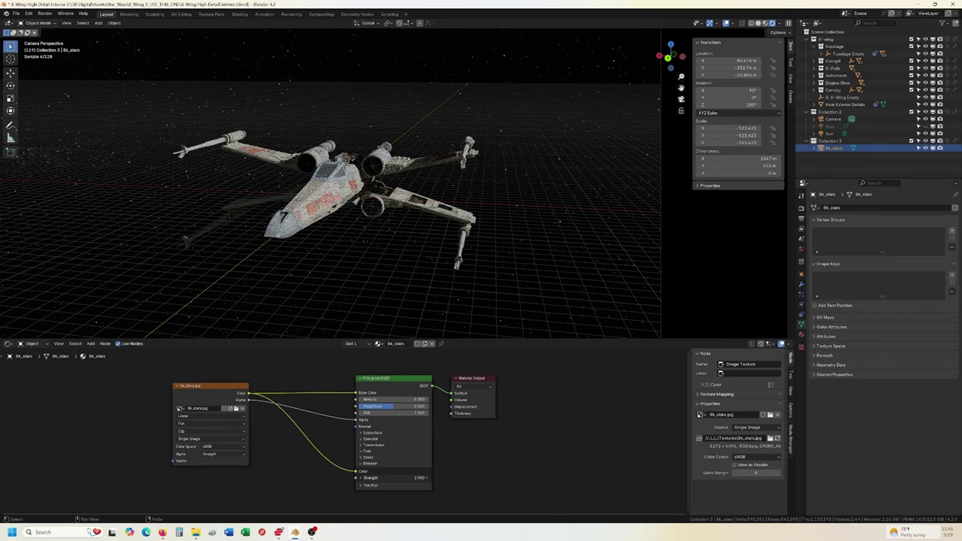
- Raise the emission strength, then delete the star plane and its collection
{"action": "middle_click_drag", "start_coordinate": [459, 177], "coordinate": [499, 197]}
{"action": "left_click", "coordinate": [802, 249]}
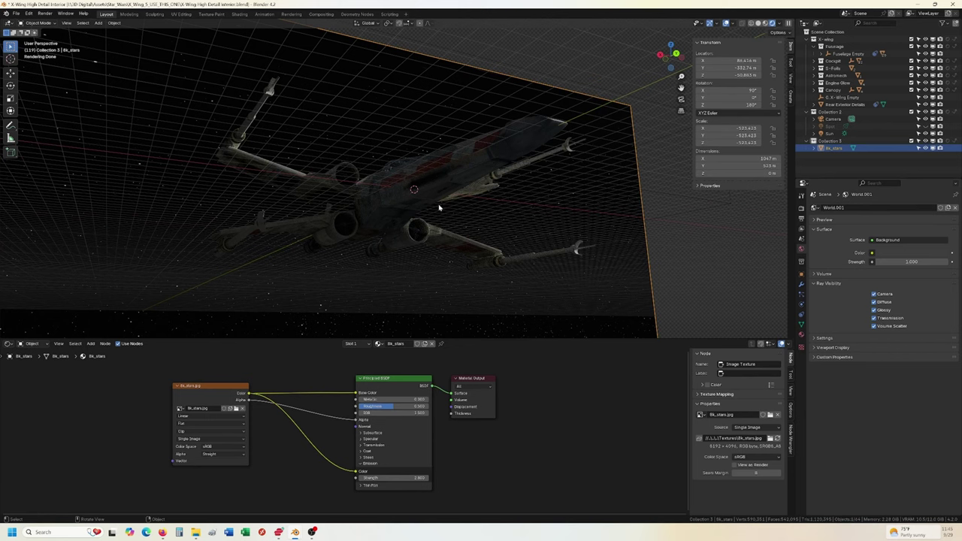
{"action": "middle_click_drag", "start_coordinate": [439, 208], "coordinate": [393, 224]}
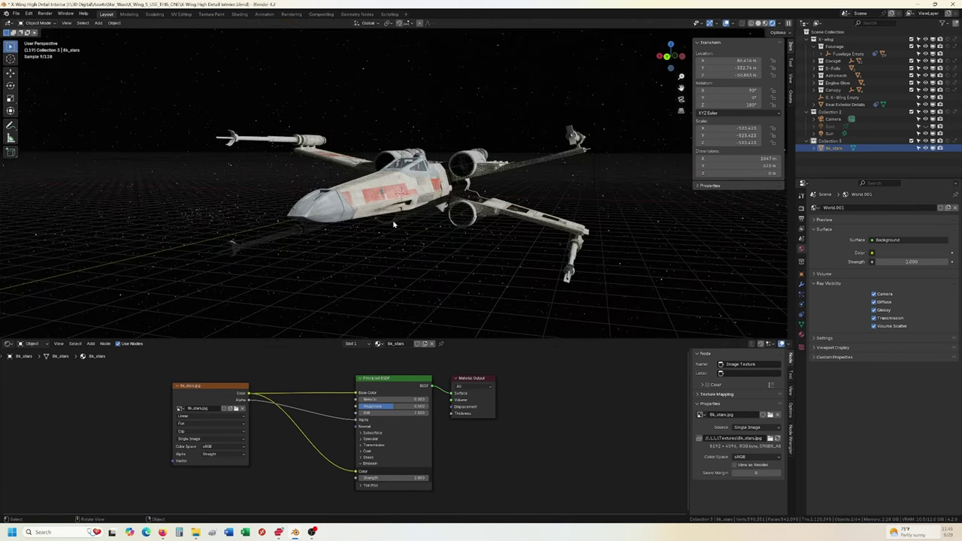
{"action": "key", "text": "KP_0"}
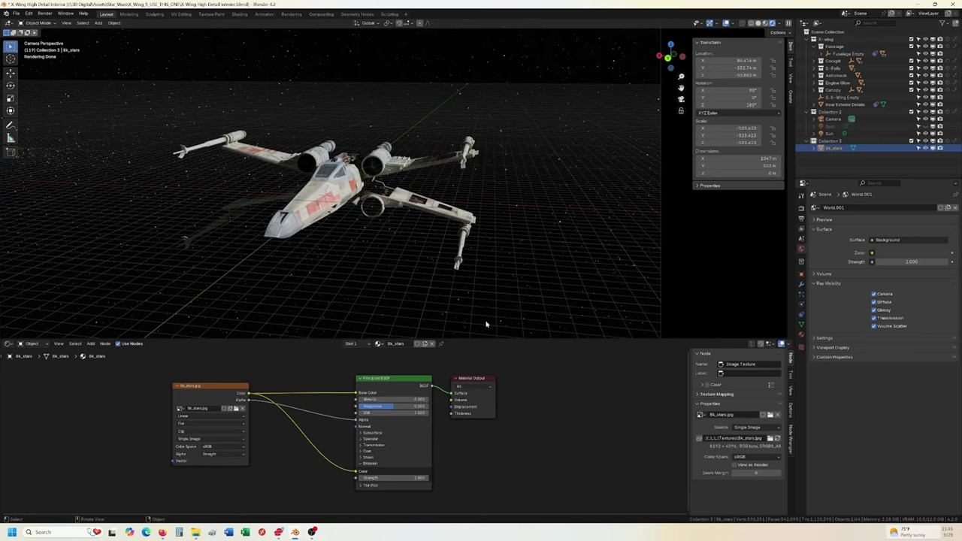
{"action": "mouse_move", "coordinate": [393, 478]}
{"action": "left_mouse_down"}
{"action": "mouse_move", "coordinate": [428, 478]}
{"action": "mouse_move", "coordinate": [403, 478]}
{"action": "left_mouse_up"}
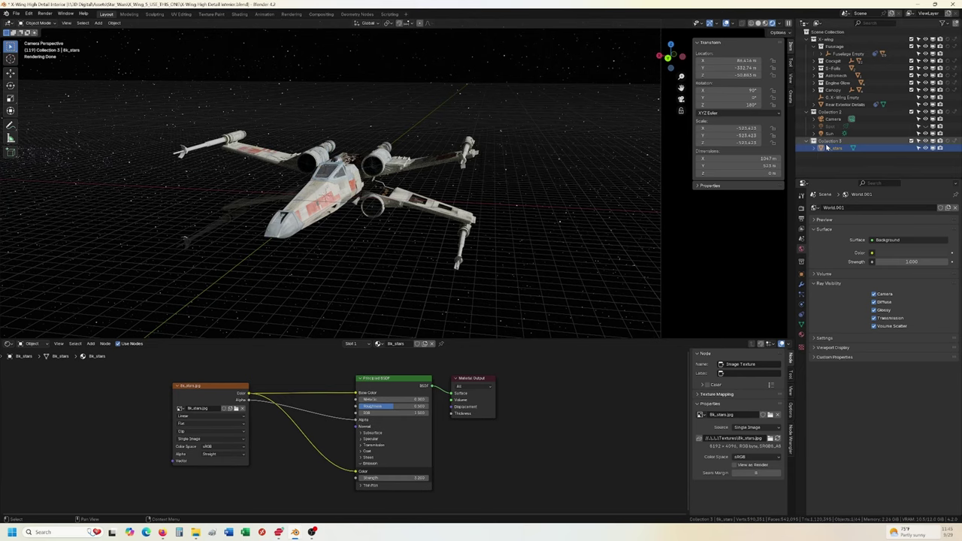
{"action": "key", "text": "Delete"}
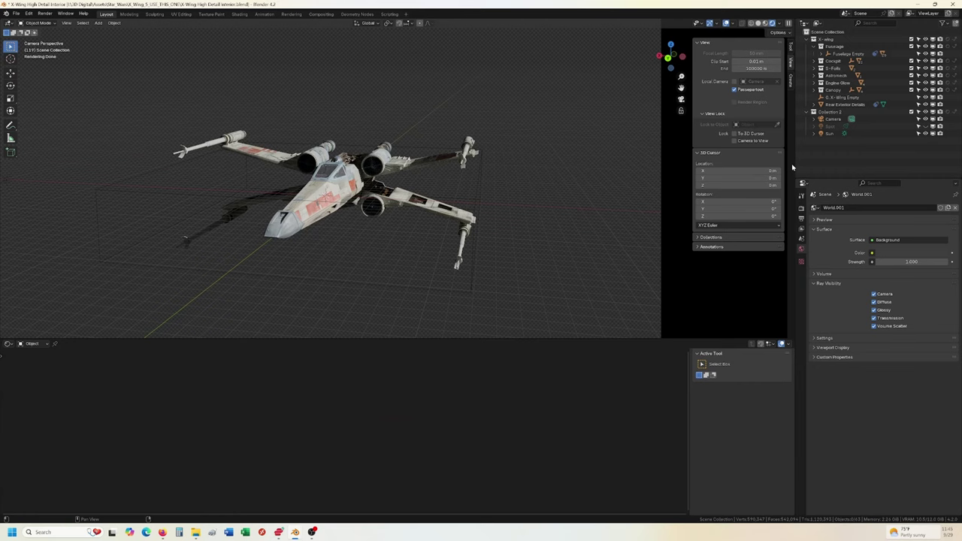
{"action": "middle_click_drag", "start_coordinate": [468, 181], "coordinate": [195, 374]}
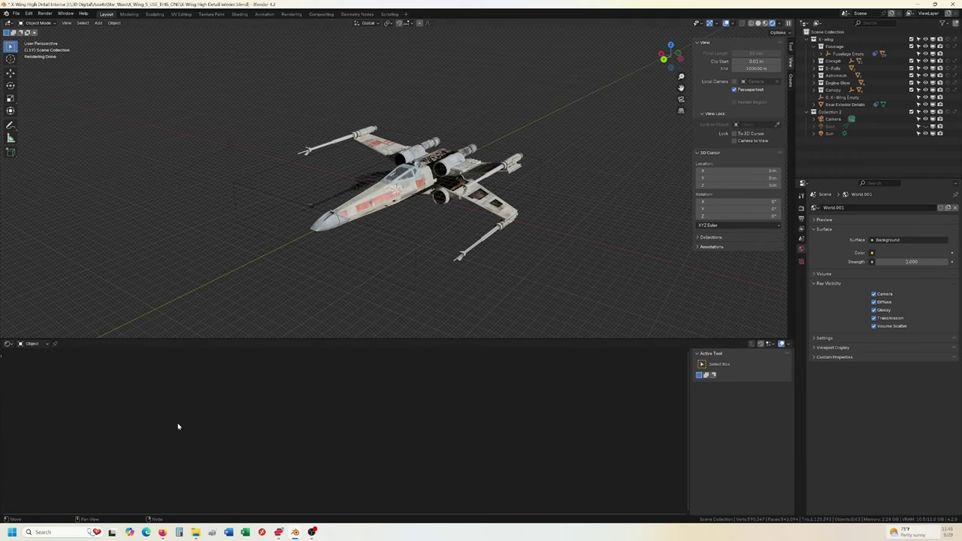
- Read through ProductionCrate's 'Download Free Space and Planet HDRI Images' article in Firefox
{"action": "mouse_move", "coordinate": [162, 531]}
{"action": "left_click", "coordinate": [162, 496]}
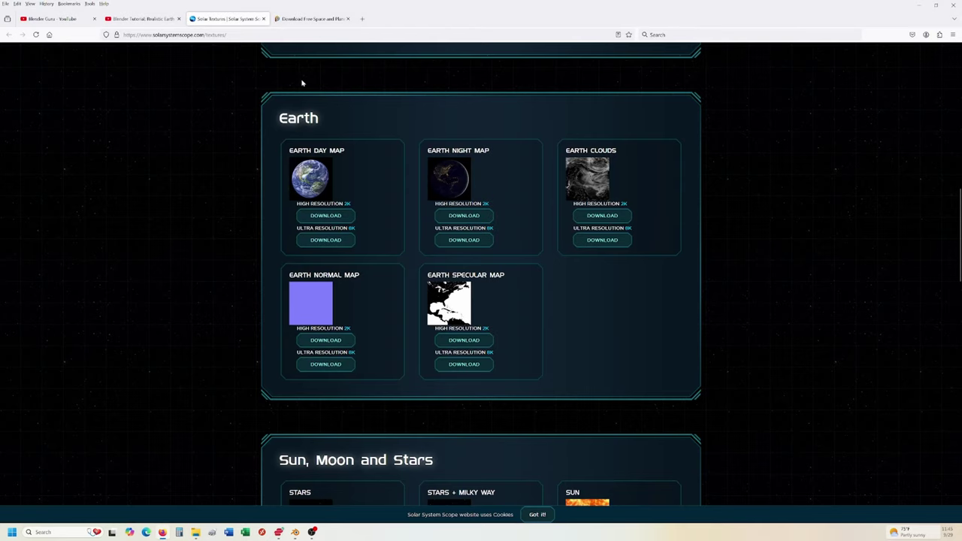
{"action": "left_click", "coordinate": [308, 18]}
{"action": "scroll", "coordinate": [338, 245], "scroll_direction": "up", "scroll_amount": 2}
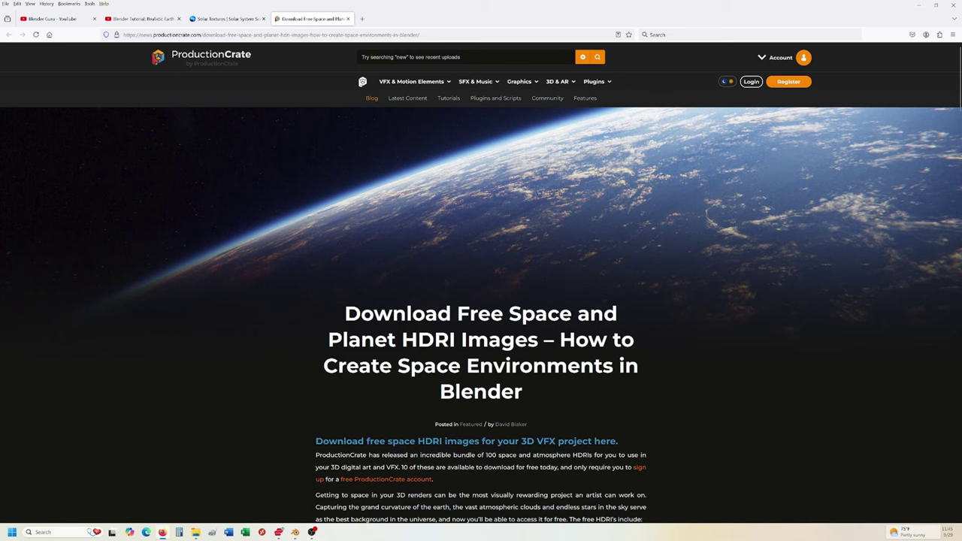
{"action": "scroll", "coordinate": [326, 176], "scroll_direction": "down", "scroll_amount": 5}
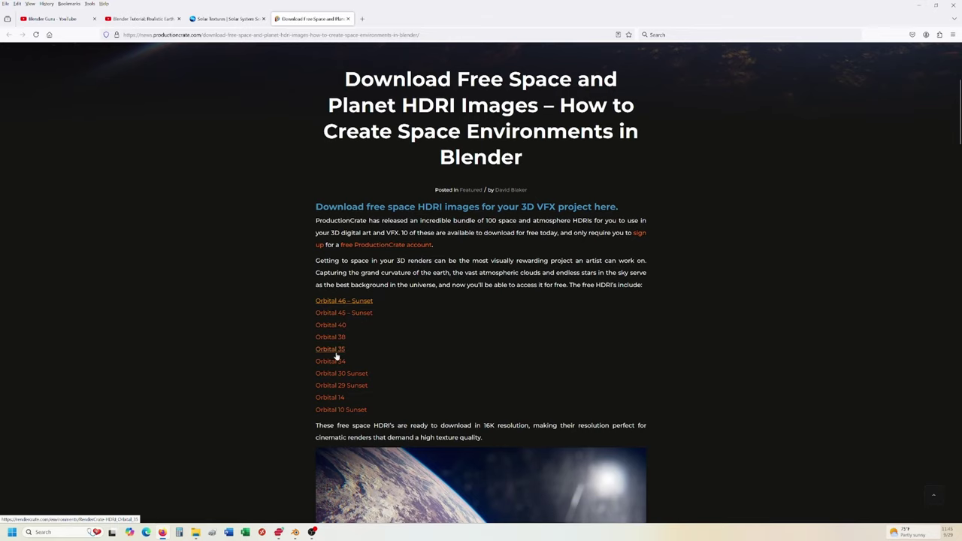
{"action": "scroll", "coordinate": [338, 354], "scroll_direction": "down", "scroll_amount": 10}
{"action": "scroll", "coordinate": [337, 354], "scroll_direction": "down", "scroll_amount": 7}
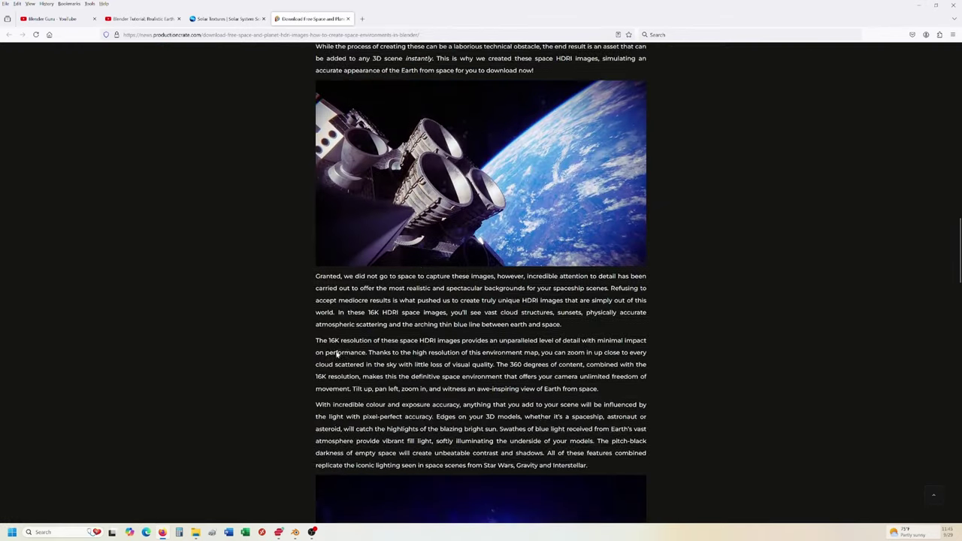
{"action": "scroll", "coordinate": [481, 286], "scroll_direction": "down", "scroll_amount": 20}
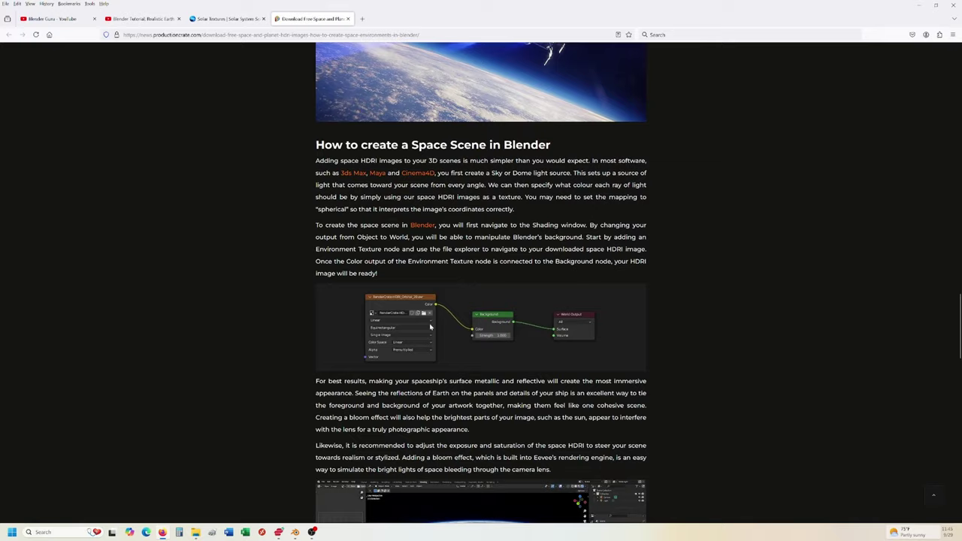
{"action": "scroll", "coordinate": [481, 285], "scroll_direction": "up", "scroll_amount": 20}
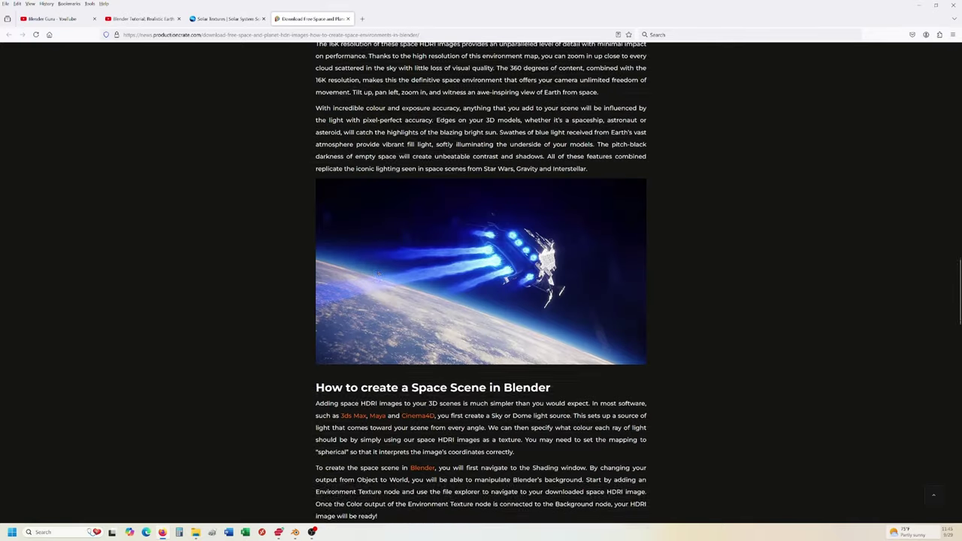
- Set the world colour to an Environment Texture using RenderCrate-HDRI_Orbital_35.exr and enlarge the 3D view
{"action": "mouse_move", "coordinate": [295, 532]}
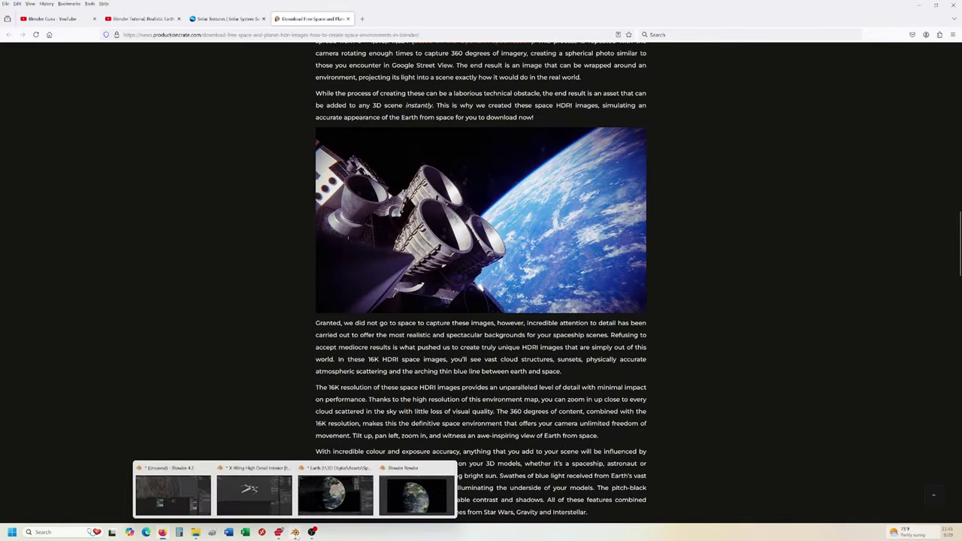
{"action": "left_click", "coordinate": [254, 489]}
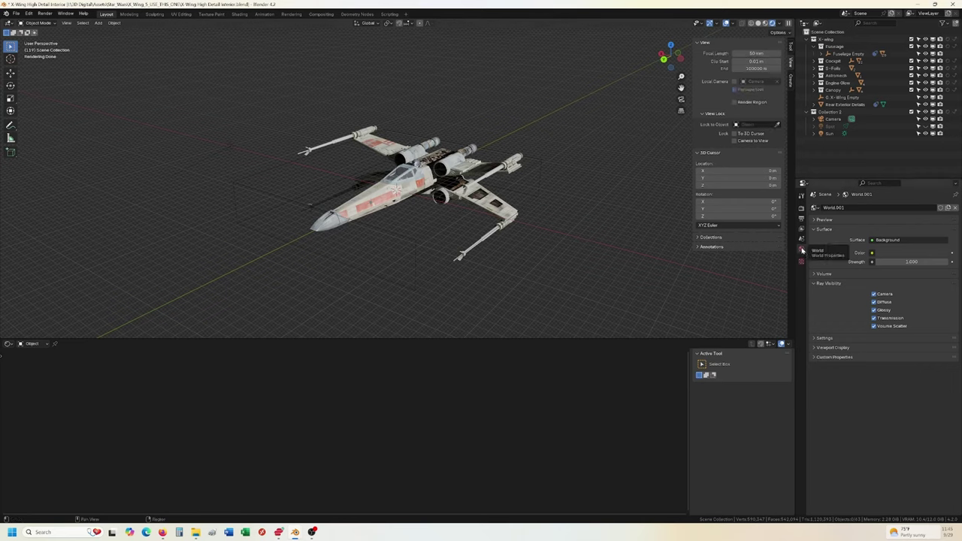
{"action": "left_click", "coordinate": [871, 253]}
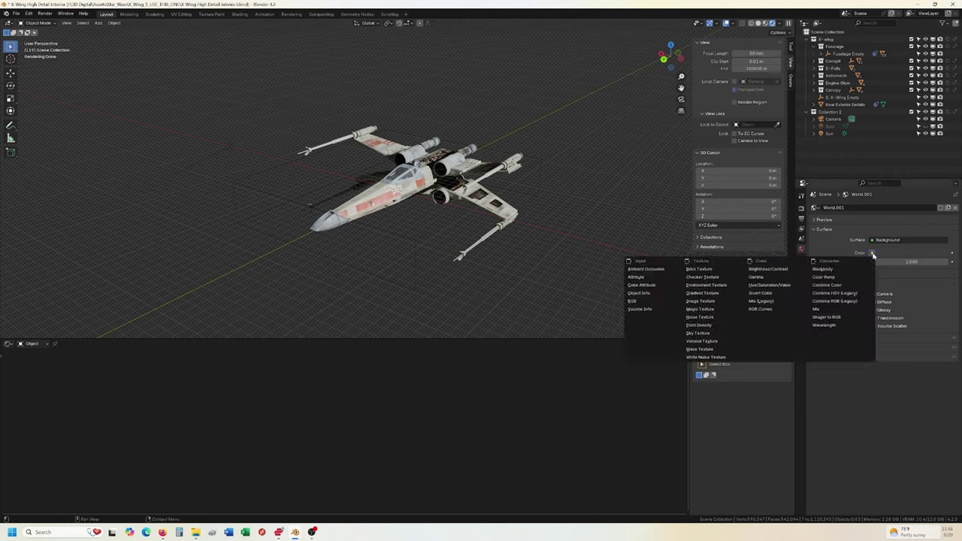
{"action": "left_click", "coordinate": [725, 286]}
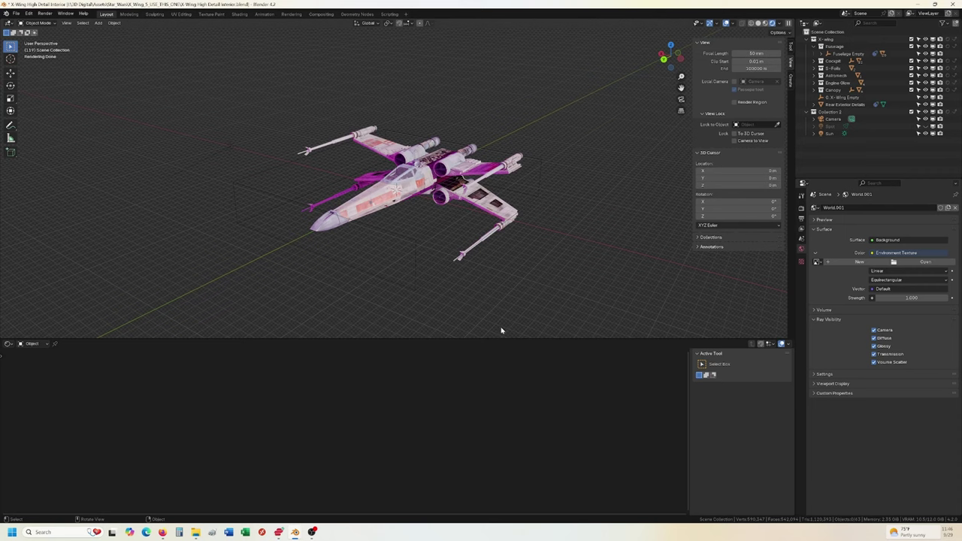
{"action": "left_click", "coordinate": [926, 261]}
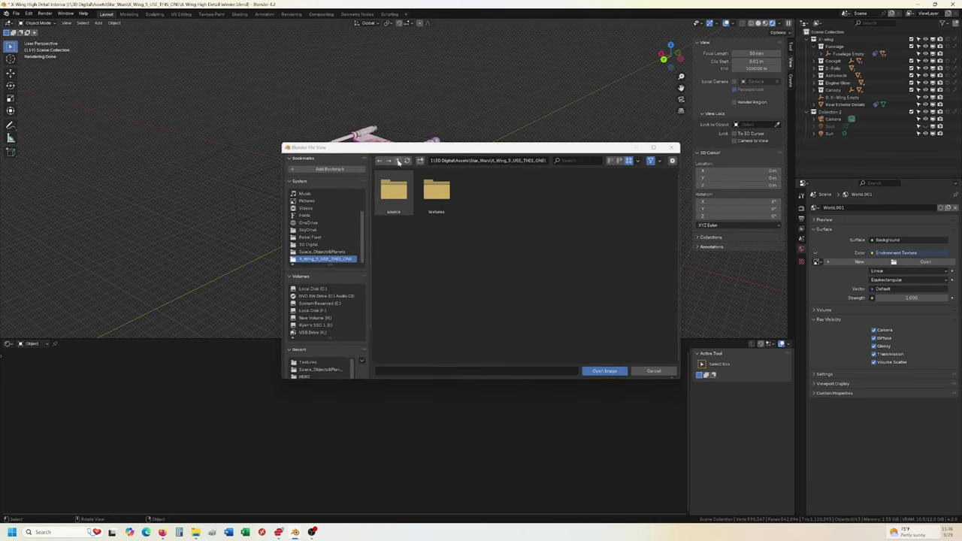
{"action": "double_click", "coordinate": [399, 161]}
{"action": "left_click", "coordinate": [398, 161]}
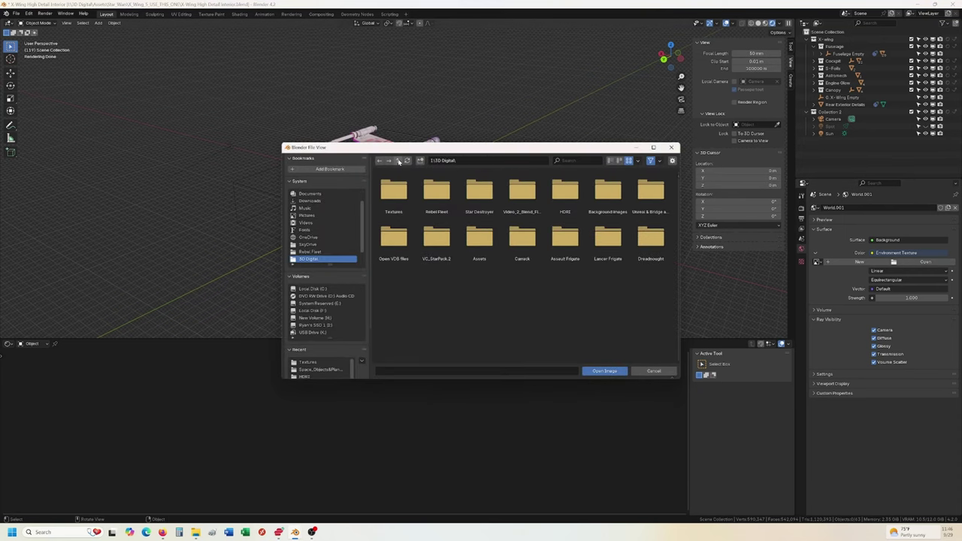
{"action": "double_click", "coordinate": [565, 192]}
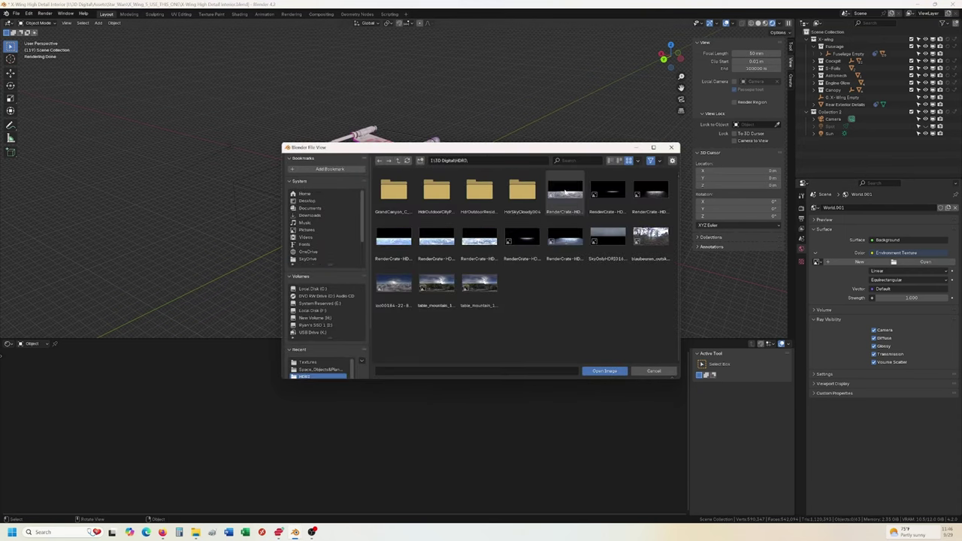
{"action": "double_click", "coordinate": [436, 240]}
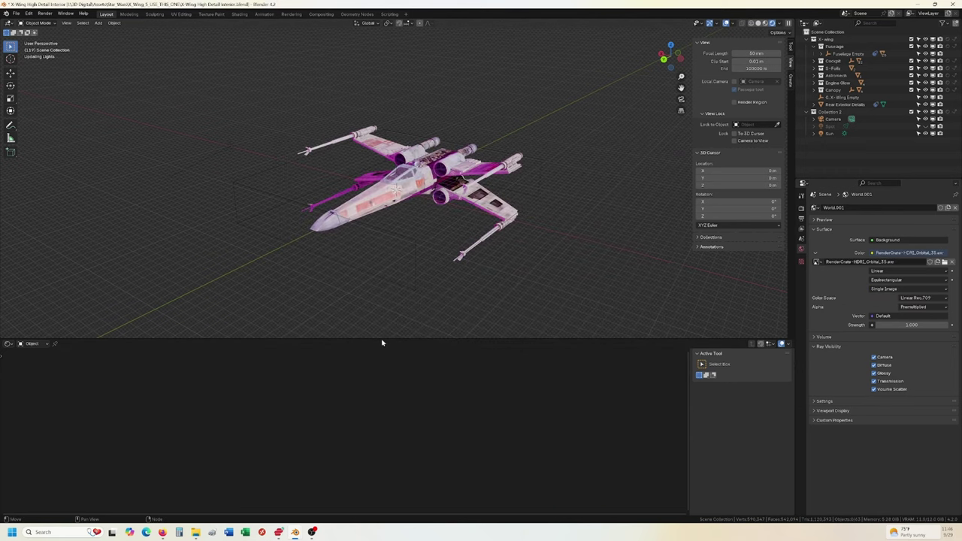
{"action": "left_click_drag", "start_coordinate": [381, 339], "coordinate": [383, 408]}
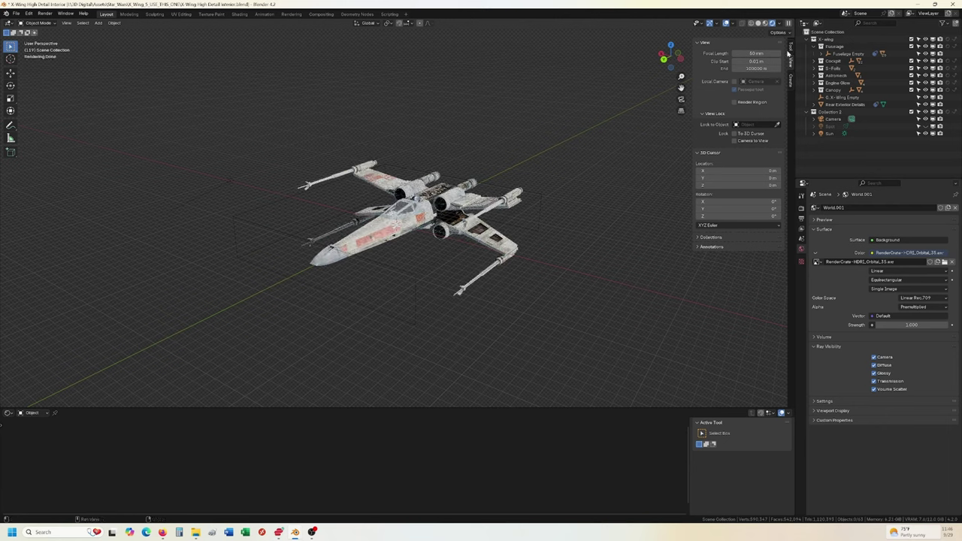
- Uncheck Film Transparent so the Earth HDRI shows, and view the X-wing through the camera
{"action": "left_click", "coordinate": [801, 208]}
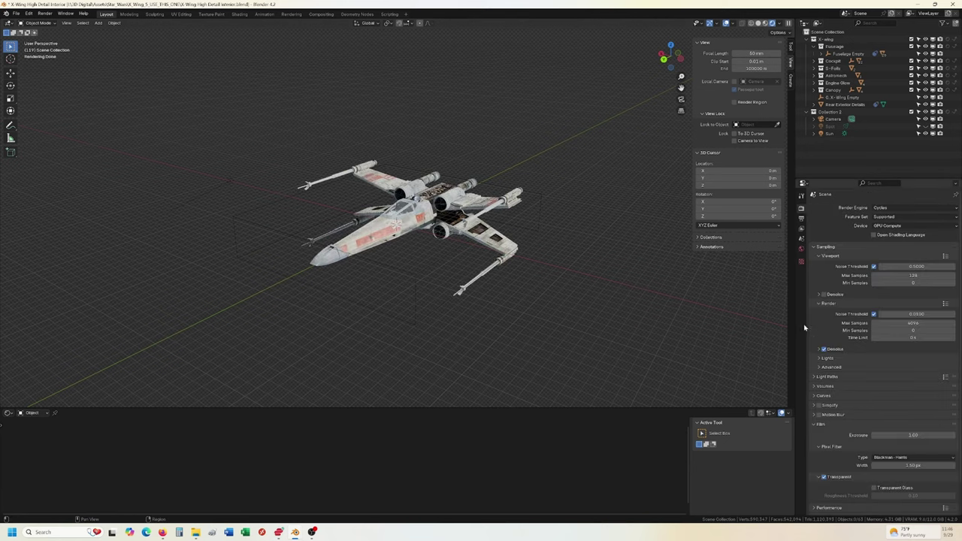
{"action": "left_click", "coordinate": [826, 478]}
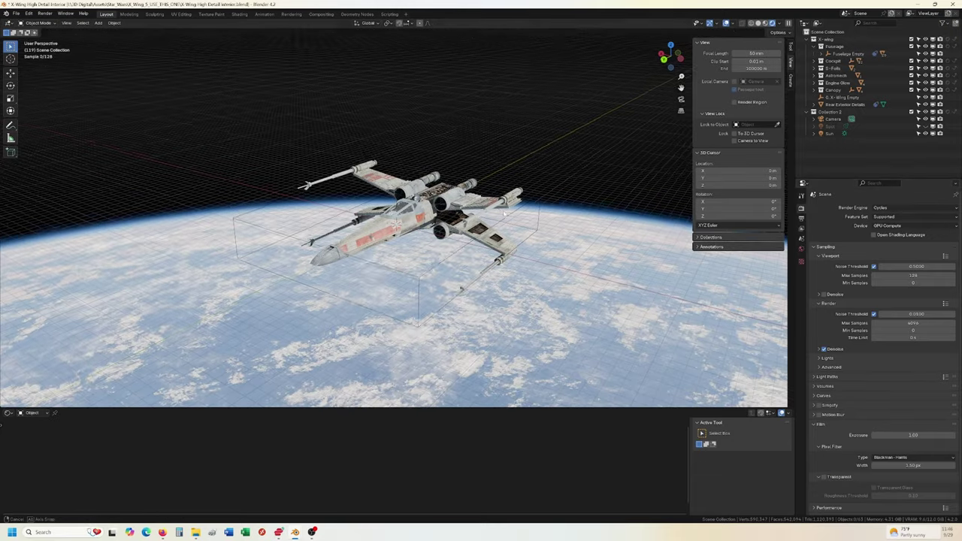
{"action": "middle_click_drag", "start_coordinate": [504, 214], "coordinate": [536, 198]}
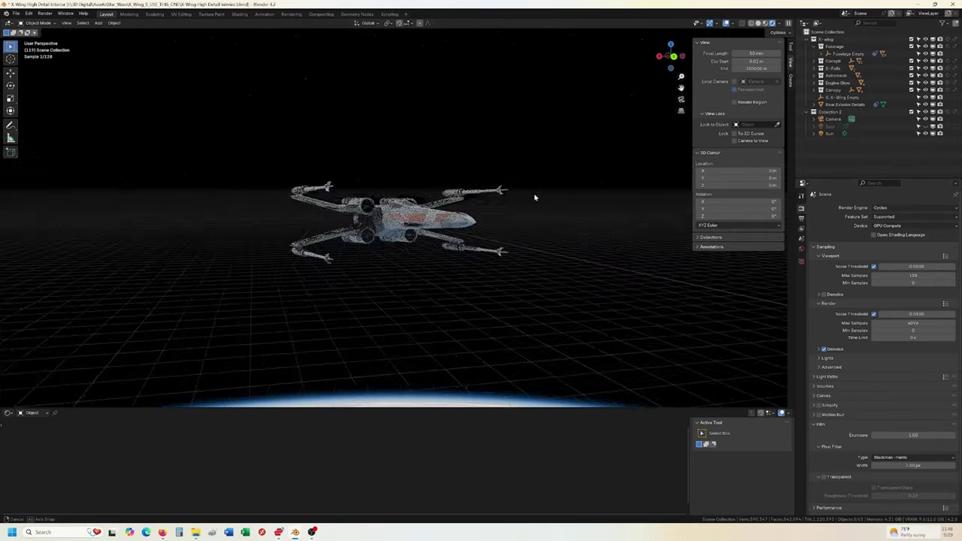
{"action": "key", "text": "KP_0"}
{"action": "scroll", "coordinate": [516, 210], "scroll_direction": "down", "scroll_amount": 1}
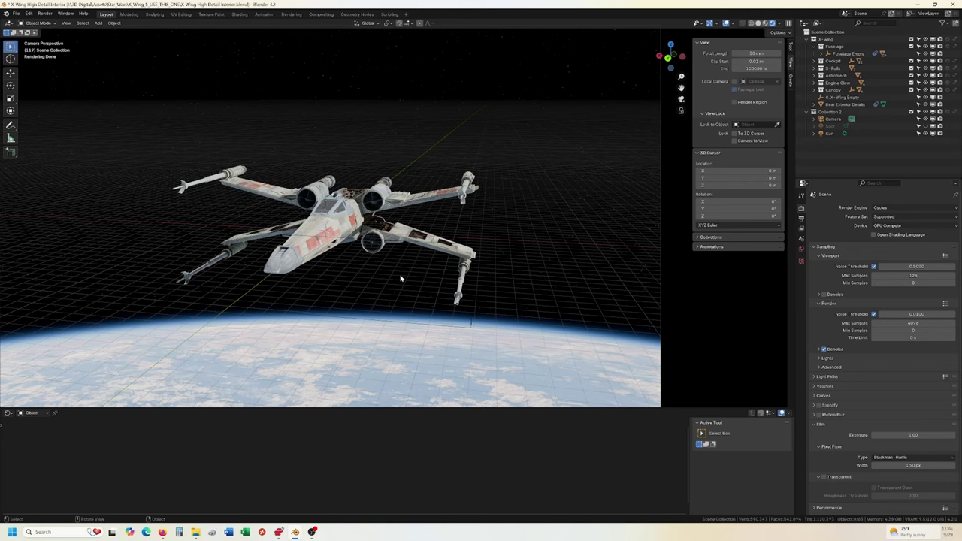
- In World Properties, switch the Shader Editor's node tree from Object to World
{"action": "left_click", "coordinate": [802, 250]}
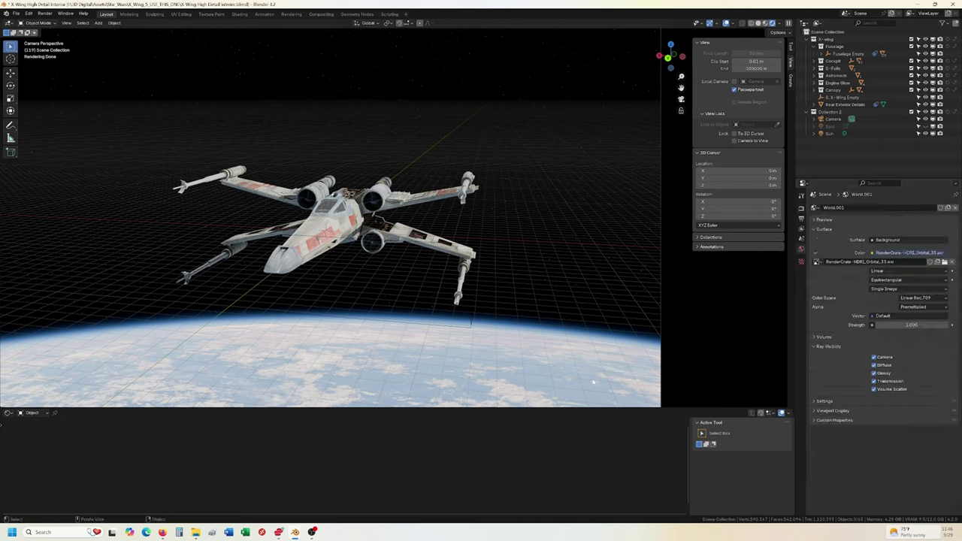
{"action": "left_click", "coordinate": [33, 413]}
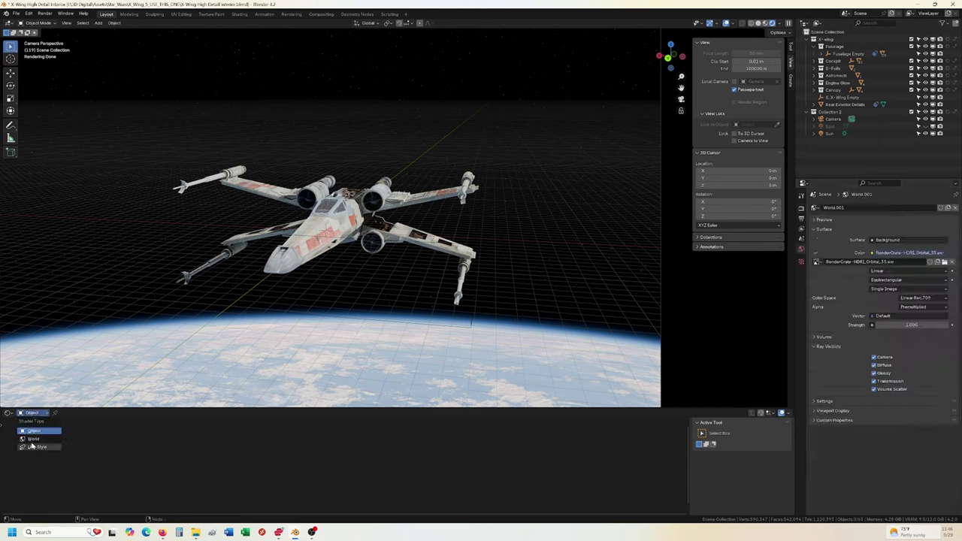
{"action": "key", "text": "Down"}
{"action": "key", "text": "Return"}
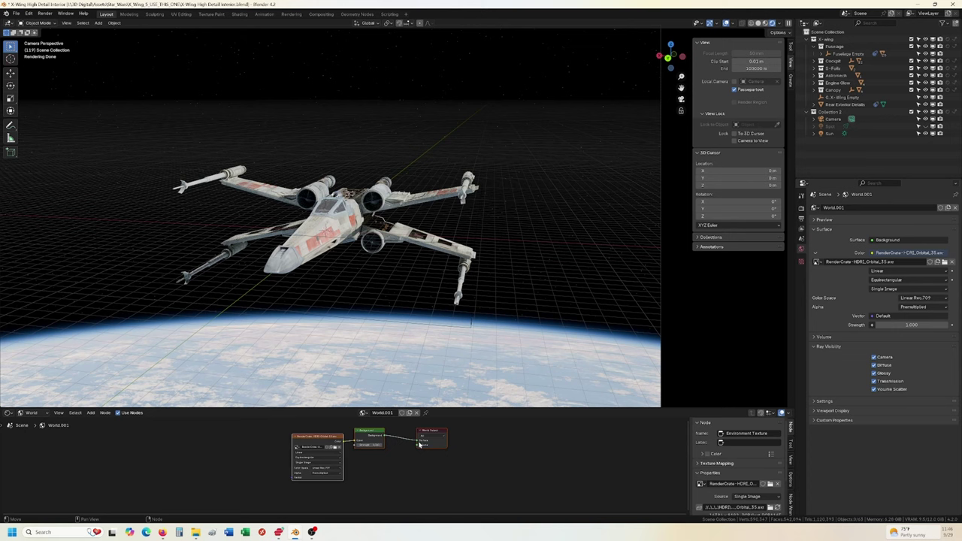
{"action": "middle_click_drag", "start_coordinate": [425, 481], "coordinate": [402, 494]}
- Select the Background node in the World node tree
{"action": "left_click", "coordinate": [339, 452]}
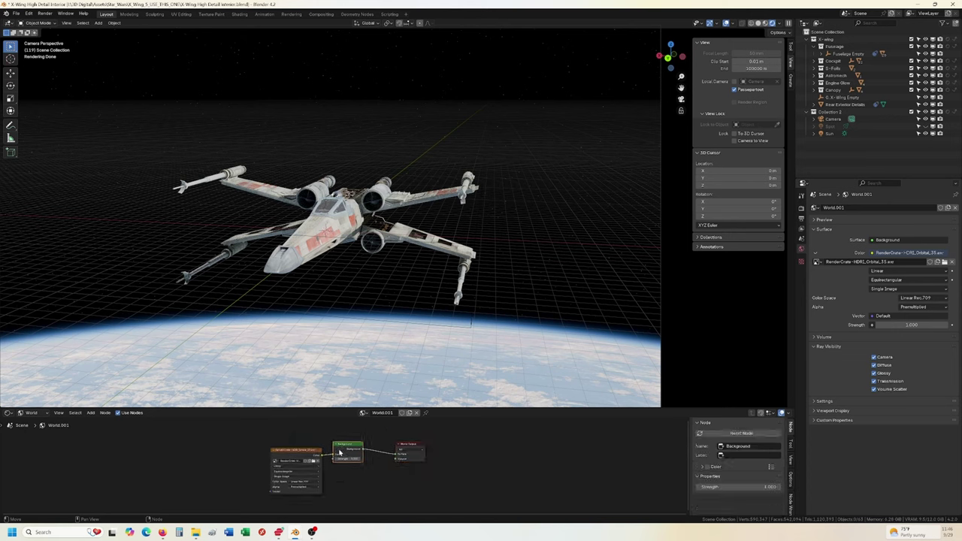
{"action": "left_click", "coordinate": [358, 448], "text": "ctrl+shift"}
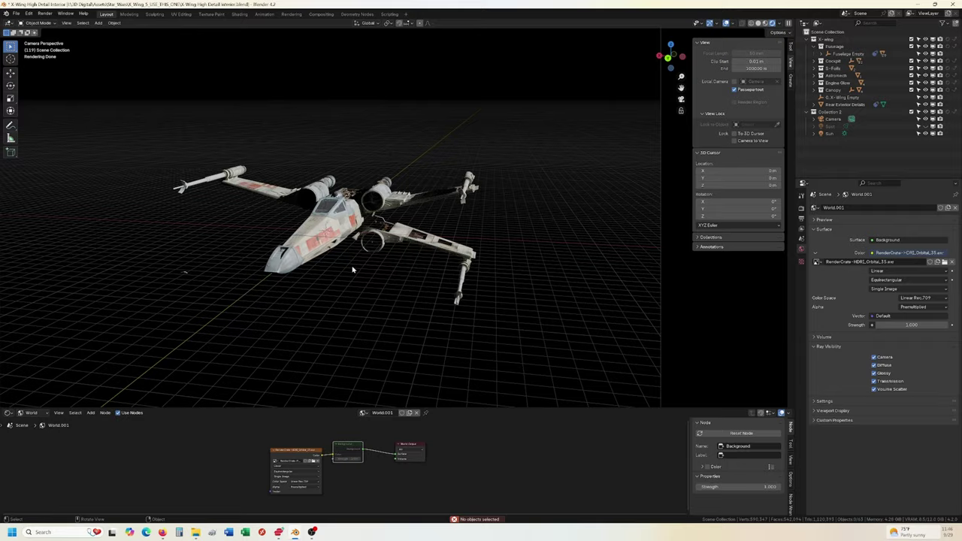
{"action": "middle_click_drag", "start_coordinate": [354, 263], "coordinate": [408, 247]}
{"action": "scroll", "coordinate": [383, 250], "scroll_direction": "up", "scroll_amount": 6}
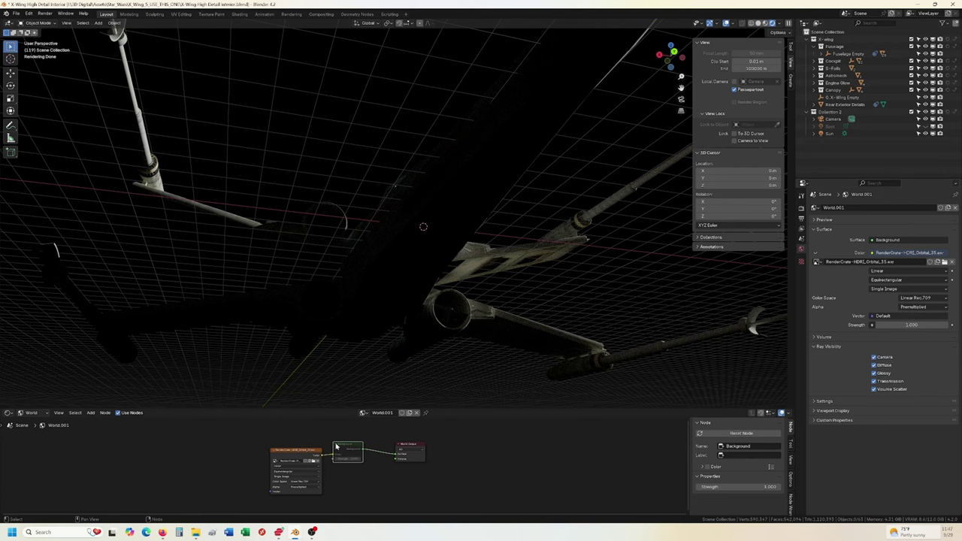
{"action": "mouse_move", "coordinate": [421, 316]}
{"action": "middle_mouse_down"}
{"action": "mouse_move", "coordinate": [488, 181]}
{"action": "mouse_move", "coordinate": [435, 312]}
{"action": "middle_mouse_up"}
{"action": "scroll", "coordinate": [435, 312], "scroll_direction": "down", "scroll_amount": 5}
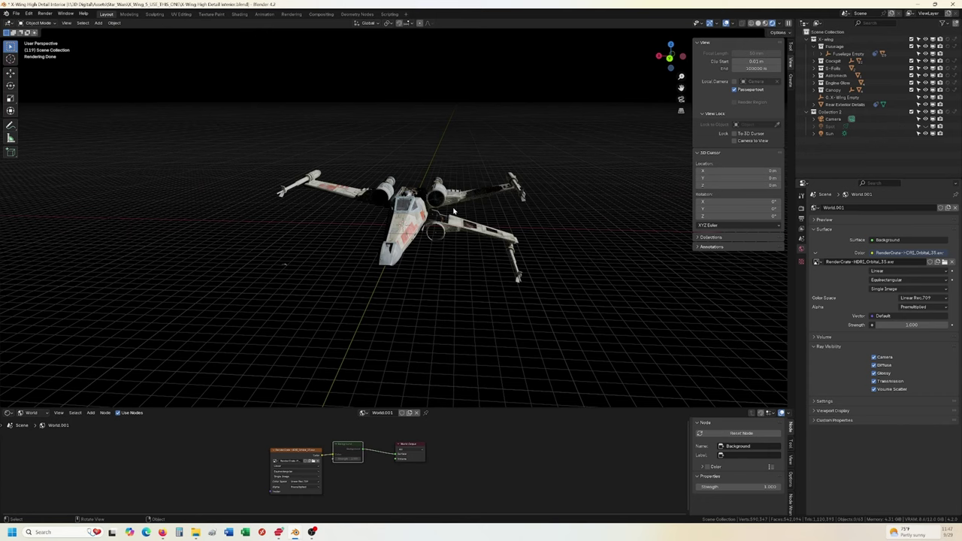
{"action": "left_click", "coordinate": [343, 452]}
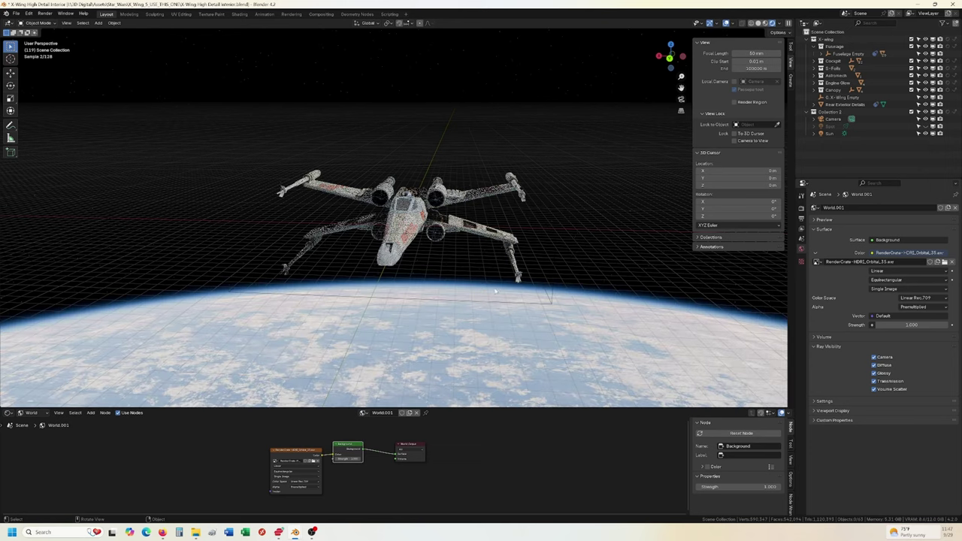
- Hide the Sun in the viewport, then bring up the Render Engine list in Render Properties
{"action": "left_click", "coordinate": [924, 134]}
{"action": "middle_click_drag", "start_coordinate": [536, 277], "coordinate": [400, 284]}
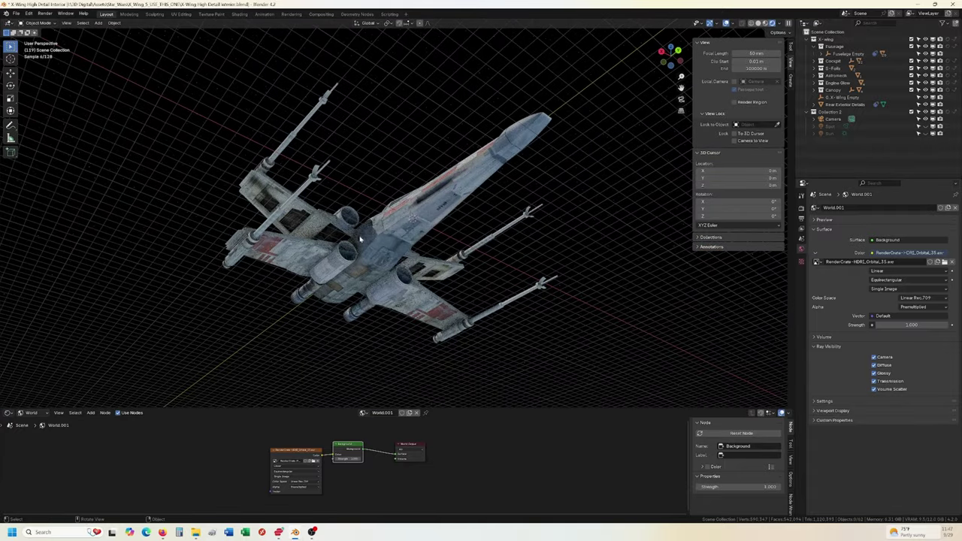
{"action": "key", "text": "KP_1"}
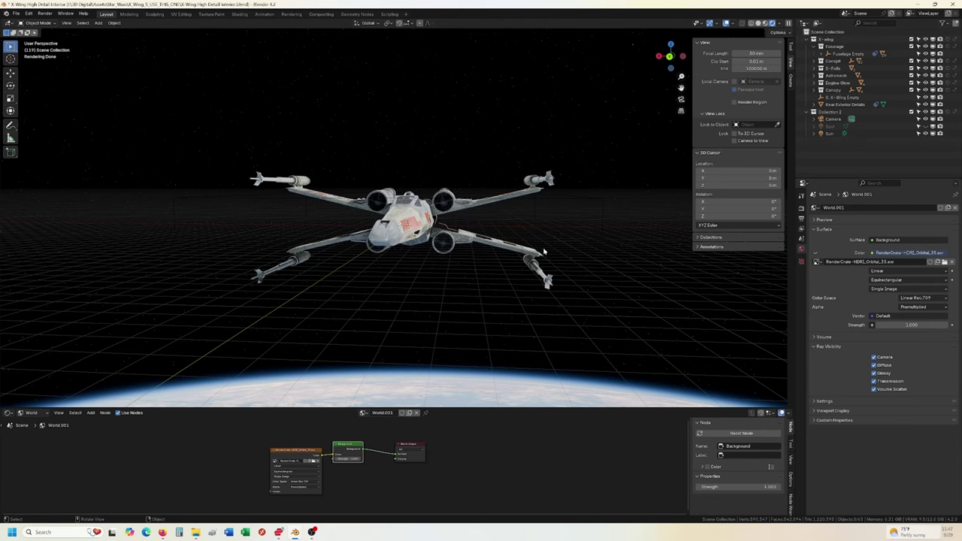
{"action": "middle_click_drag", "start_coordinate": [544, 252], "coordinate": [519, 274]}
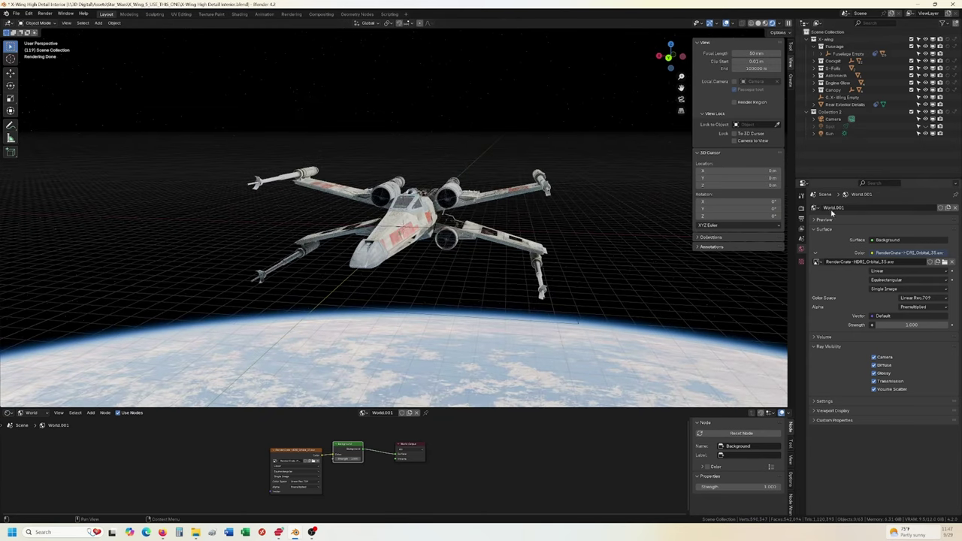
{"action": "left_click", "coordinate": [802, 208]}
{"action": "left_click", "coordinate": [880, 208]}
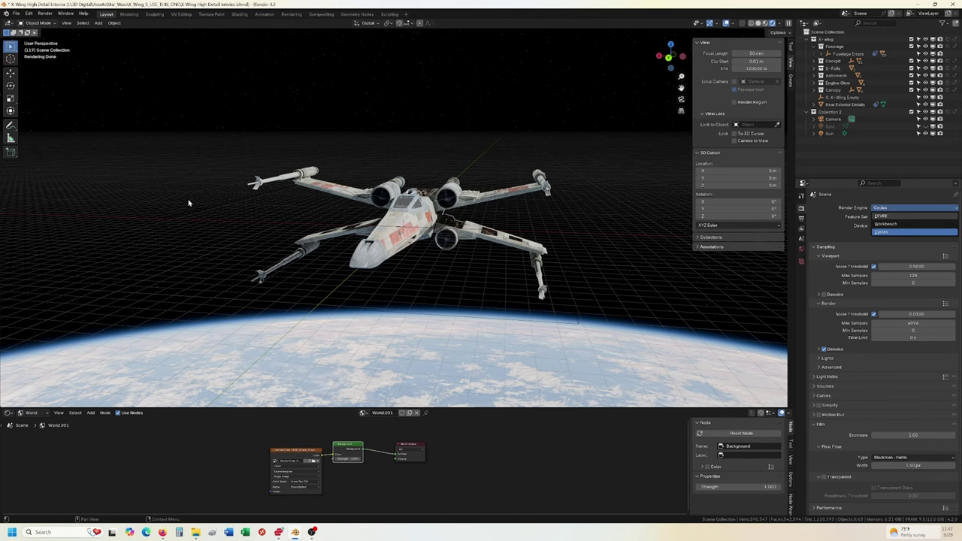
- Switch the render engine to EEVEE and enlarge the node editor
{"action": "key", "text": "e"}
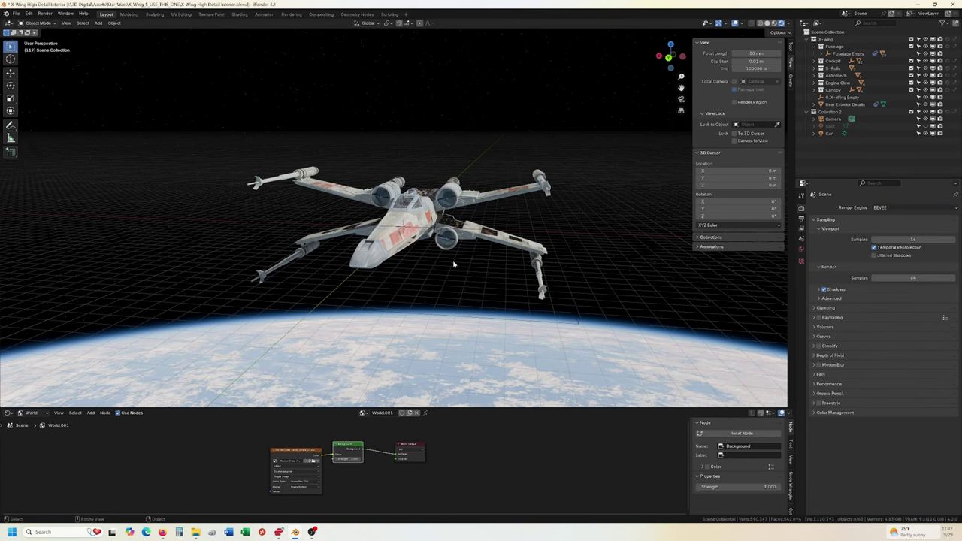
{"action": "scroll", "coordinate": [355, 436], "scroll_direction": "up", "scroll_amount": 3}
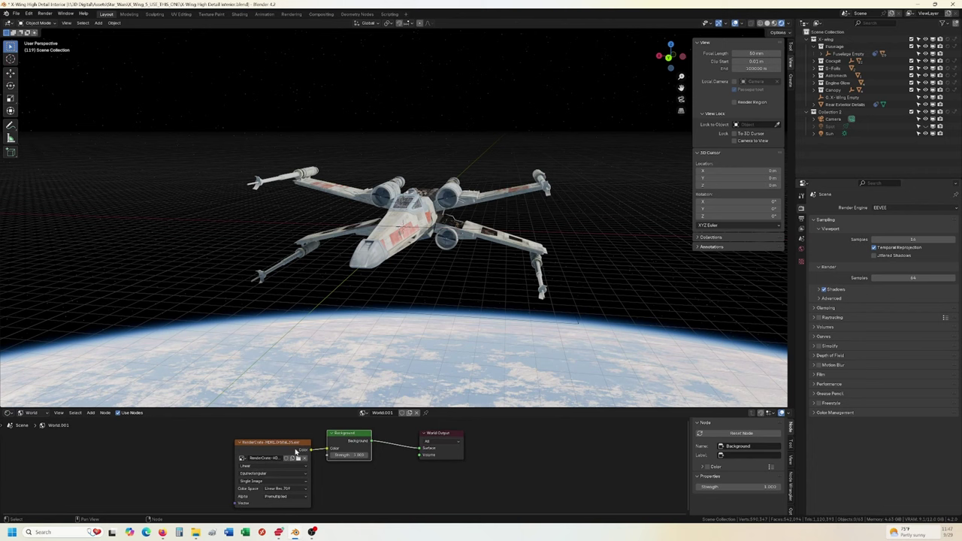
{"action": "left_click_drag", "start_coordinate": [315, 410], "coordinate": [314, 335]}
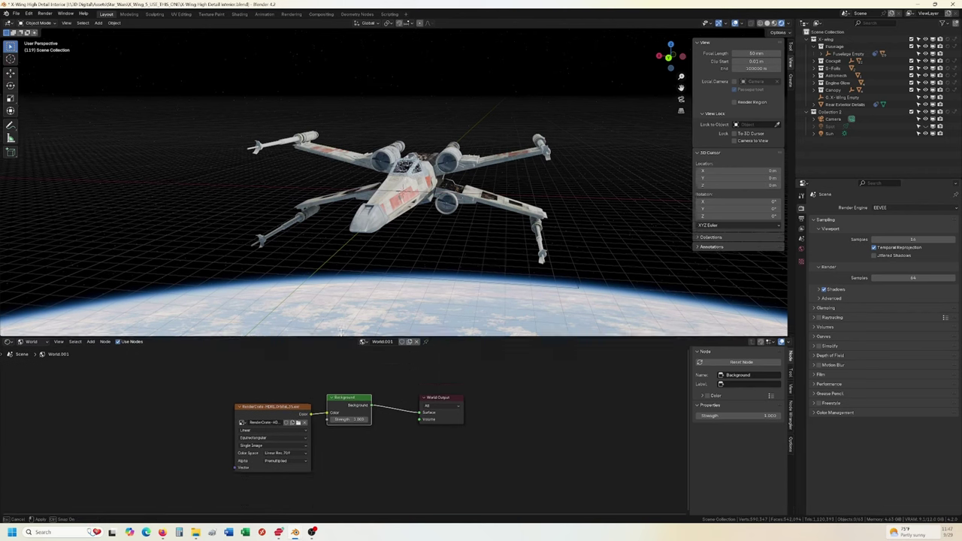
- Add Mapping nodes to the Environment Texture via Ctrl+T, setting Rotation Y 44.9° and Location Z
{"action": "left_click", "coordinate": [275, 412]}
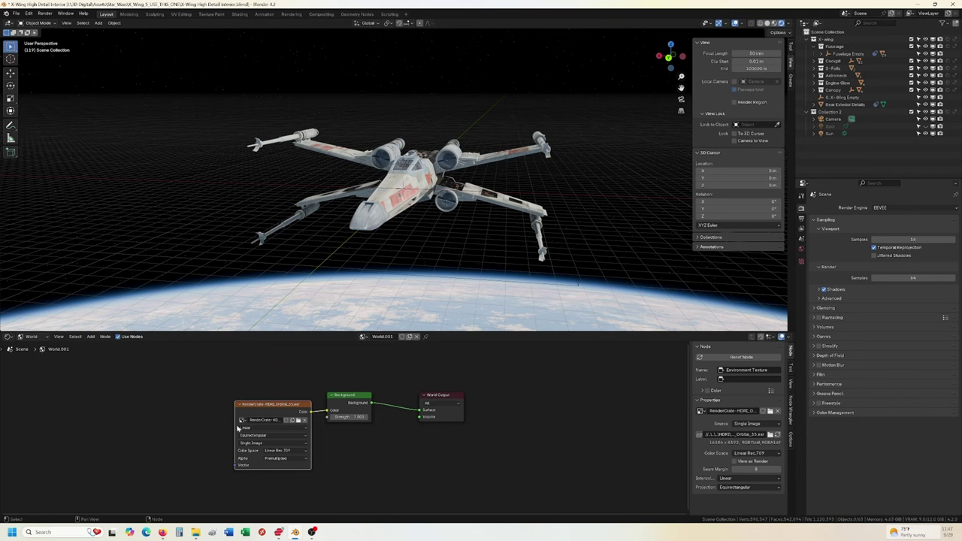
{"action": "key", "text": "ctrl+t"}
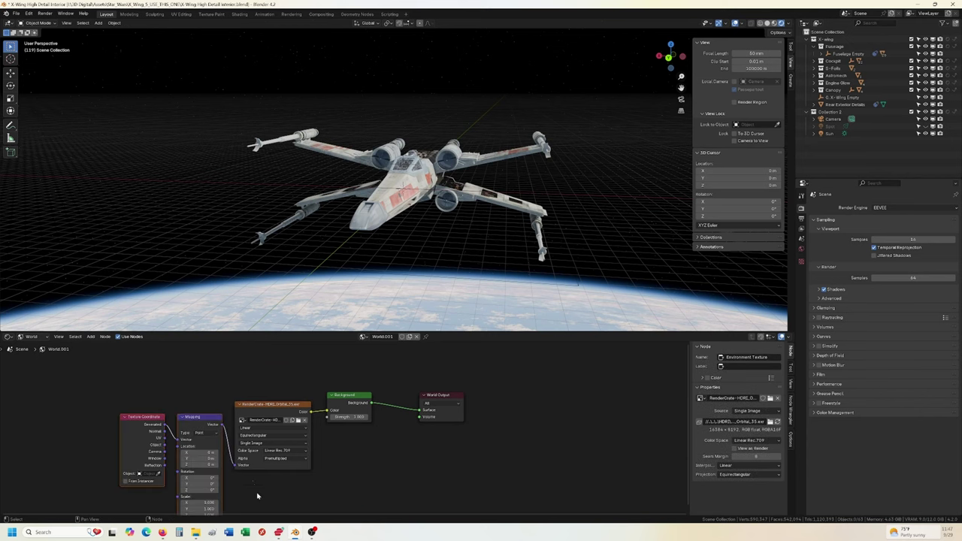
{"action": "scroll", "coordinate": [257, 496], "scroll_direction": "up", "scroll_amount": 4}
{"action": "left_click_drag", "start_coordinate": [161, 431], "coordinate": [206, 458]}
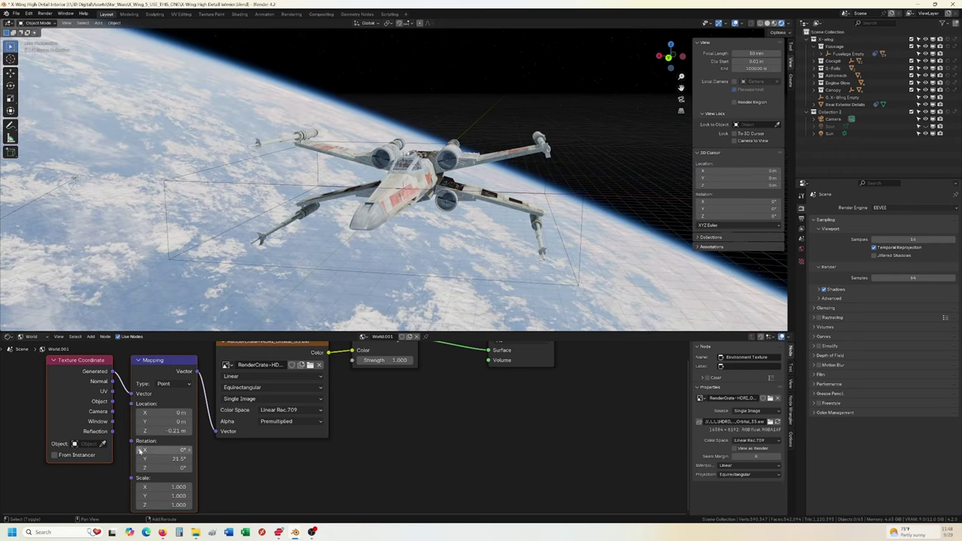
{"action": "left_click_drag", "start_coordinate": [146, 431], "coordinate": [229, 459]}
- Frame the X-wing and Earth in the camera view
{"action": "key", "text": "KP_0"}
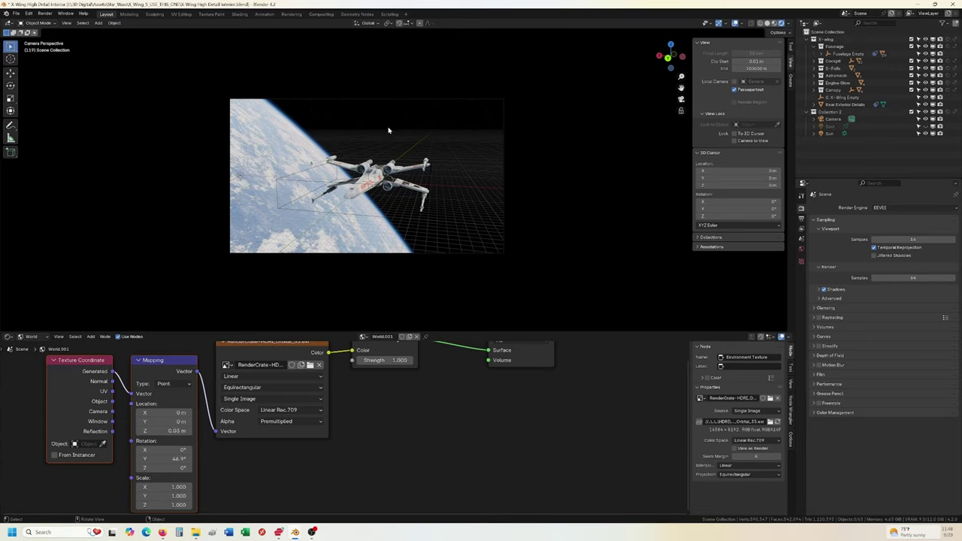
{"action": "key", "text": "Home"}
{"action": "key", "text": "KP_Decimal"}
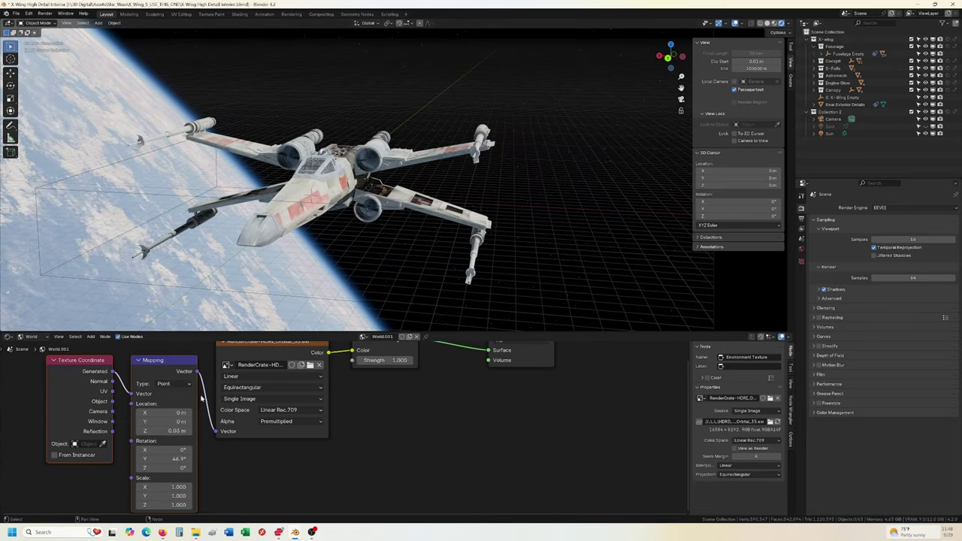
{"action": "left_click_drag", "start_coordinate": [326, 332], "coordinate": [335, 488]}
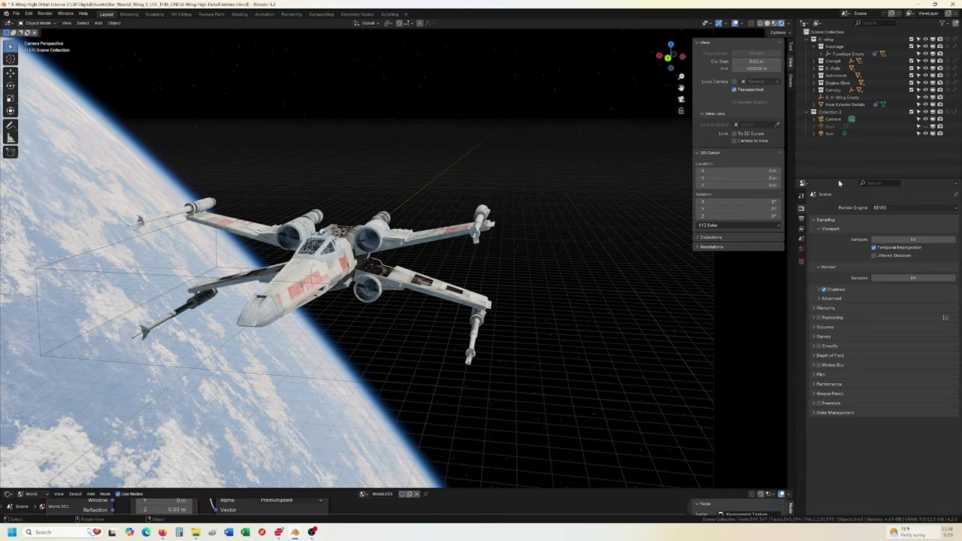
- Switch the render engine back to Cycles
{"action": "left_click", "coordinate": [880, 209]}
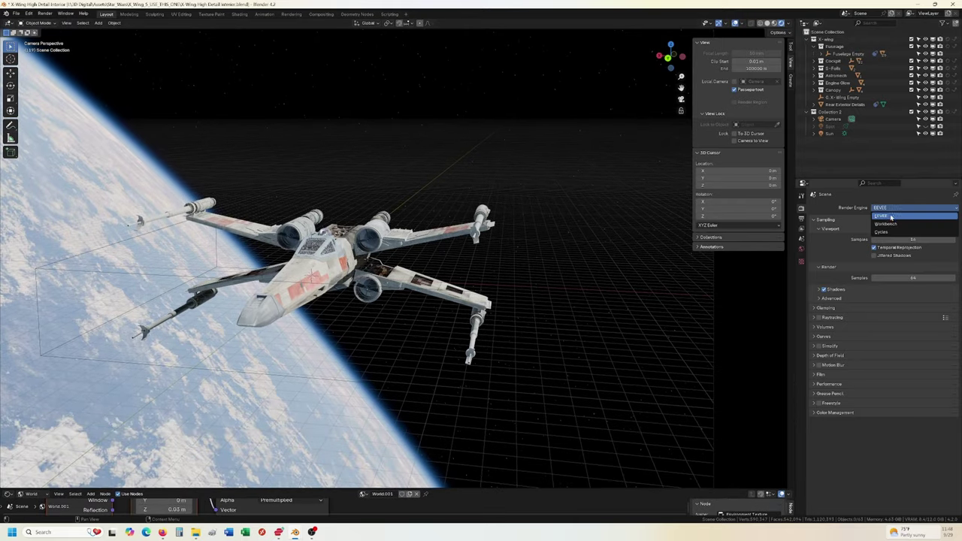
{"action": "left_click", "coordinate": [884, 211]}
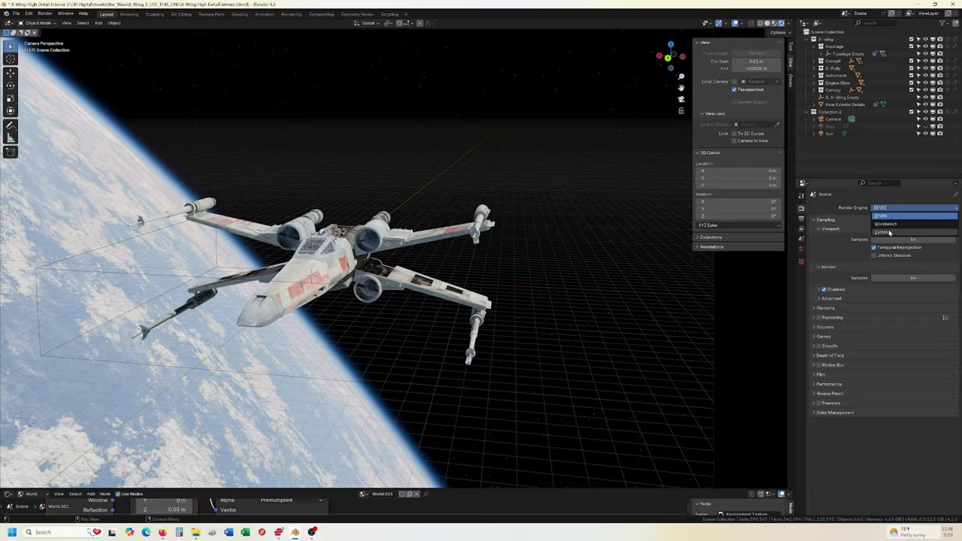
{"action": "left_click", "coordinate": [892, 236]}
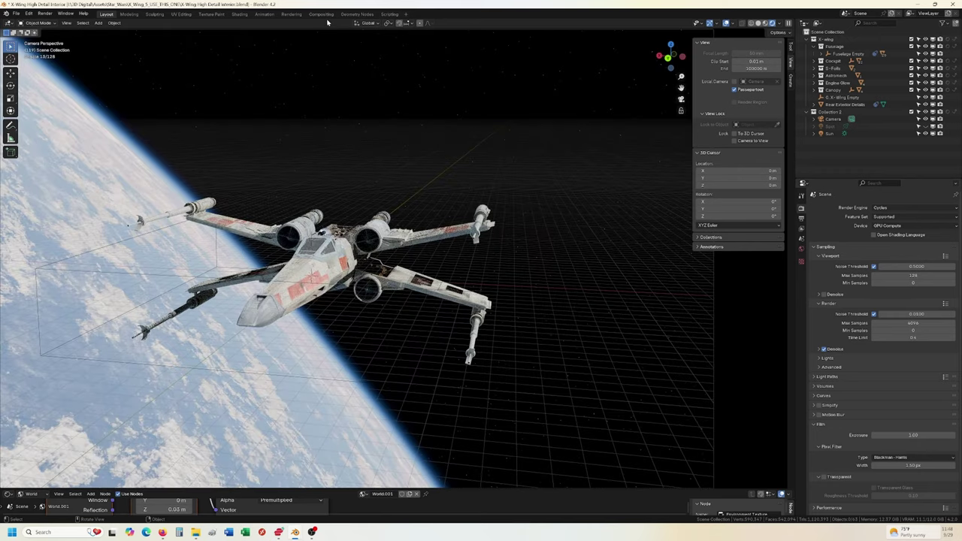
- Uncheck World Ray Visibility for Diffuse, Glossy, Transmission and Volume Scatter, leaving only Camera
{"action": "left_click", "coordinate": [800, 250]}
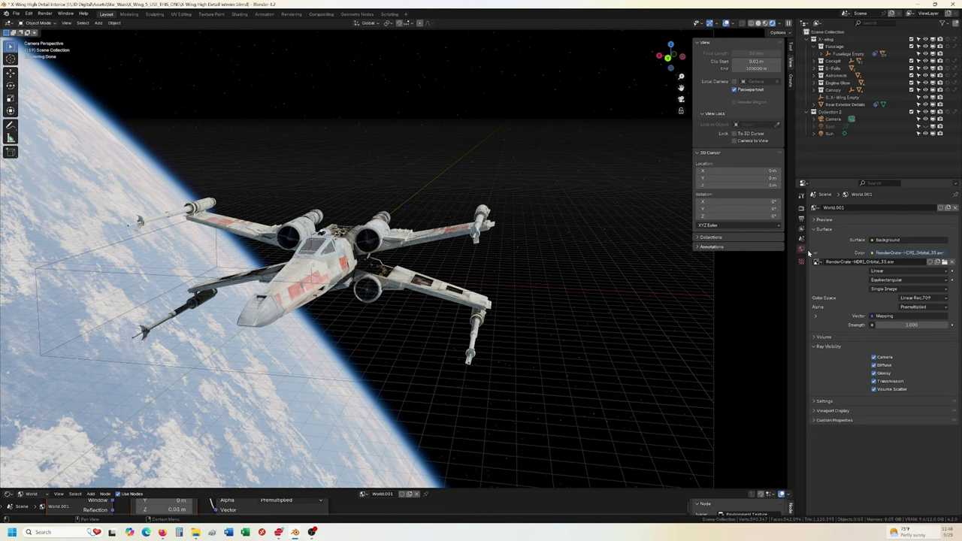
{"action": "left_click", "coordinate": [818, 347]}
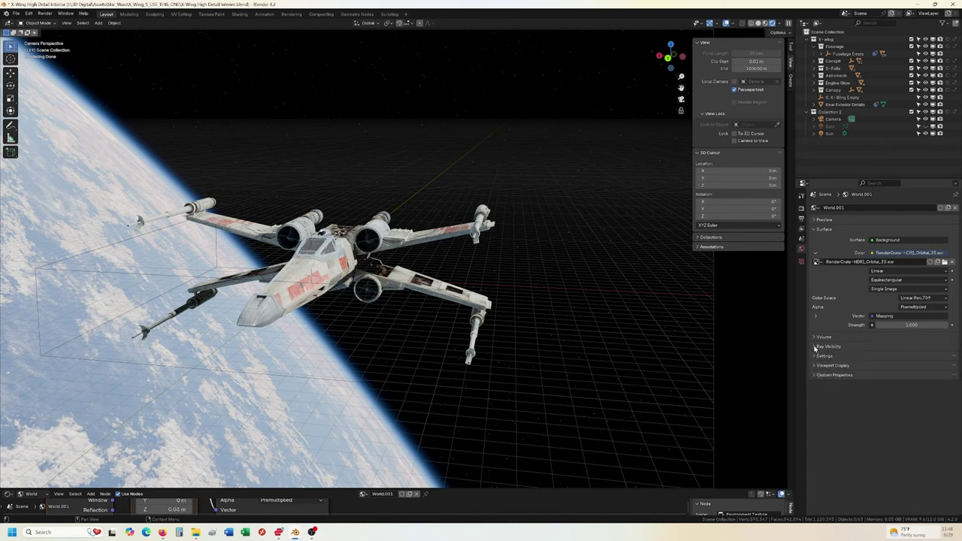
{"action": "left_click", "coordinate": [814, 348]}
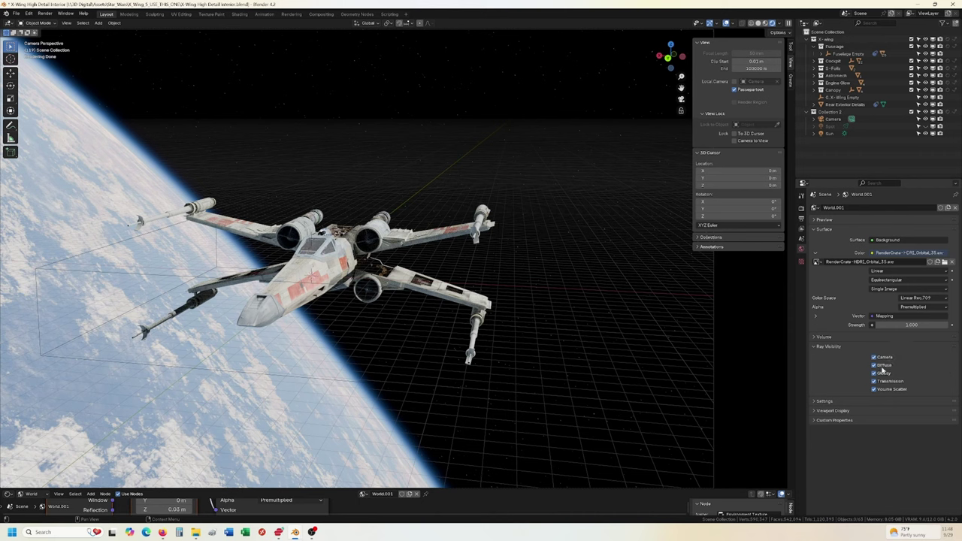
{"action": "left_click_drag", "start_coordinate": [873, 367], "coordinate": [875, 390]}
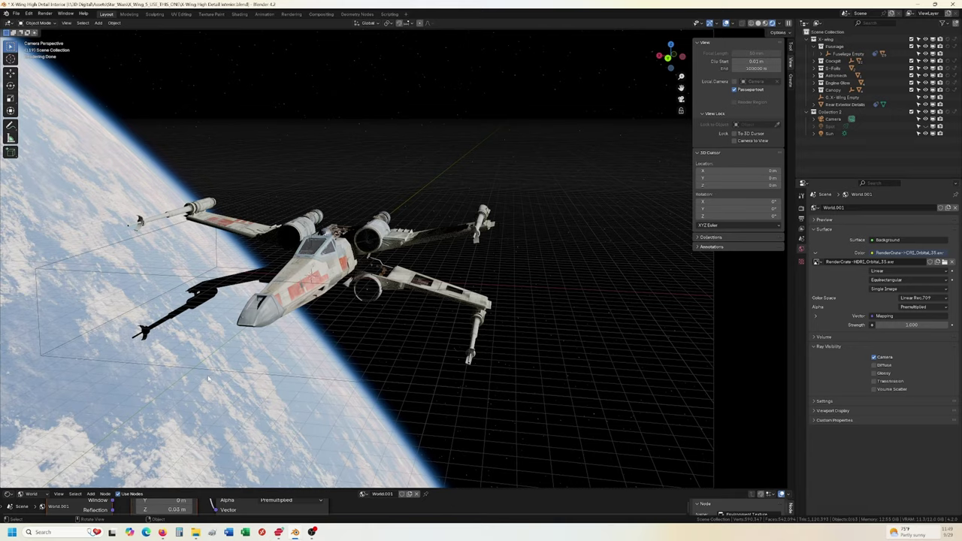
{"action": "middle_click_drag", "start_coordinate": [212, 383], "coordinate": [331, 243]}
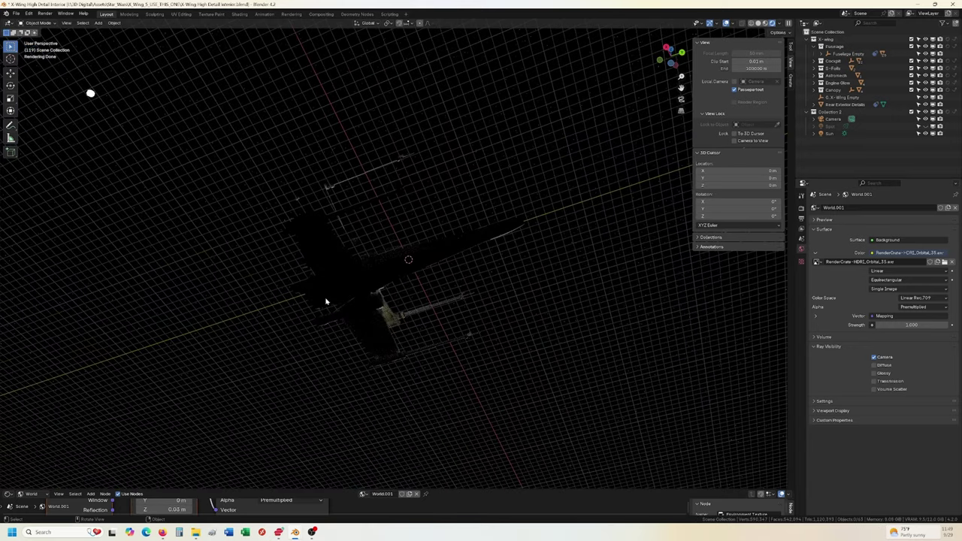
{"action": "middle_click_drag", "start_coordinate": [434, 306], "coordinate": [391, 299]}
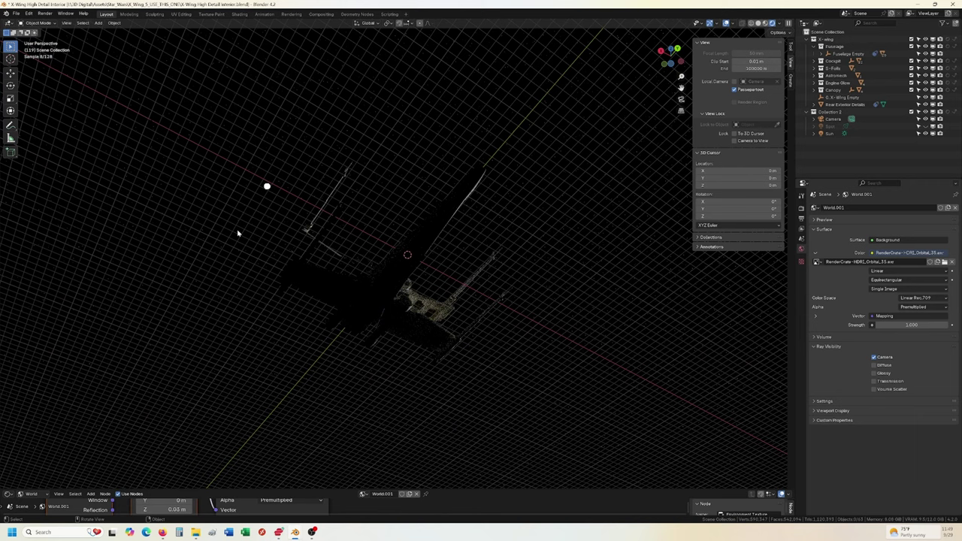
{"action": "middle_click_drag", "start_coordinate": [321, 214], "coordinate": [441, 308]}
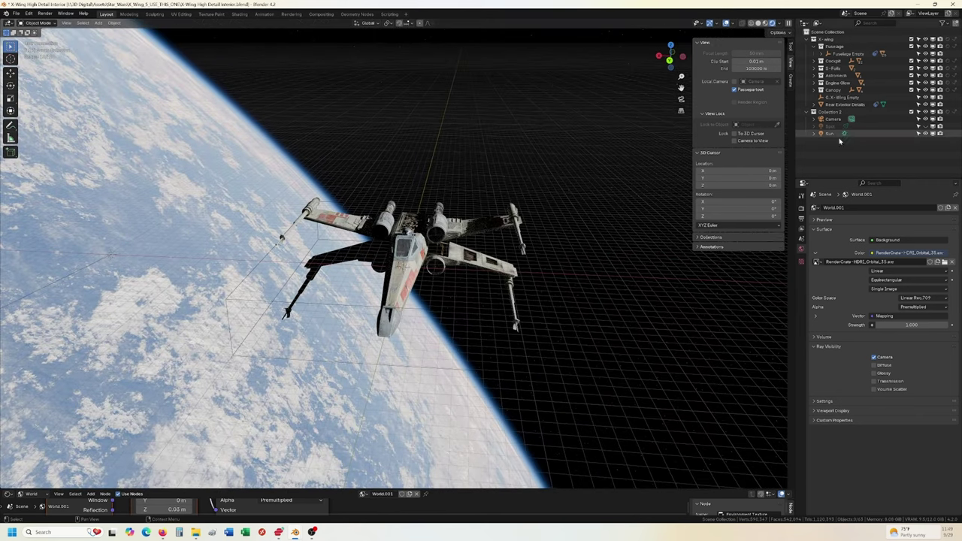
- Create a new collection and add a plane mesh to it
{"action": "right_click", "coordinate": [824, 144]}
{"action": "left_click", "coordinate": [824, 150]}
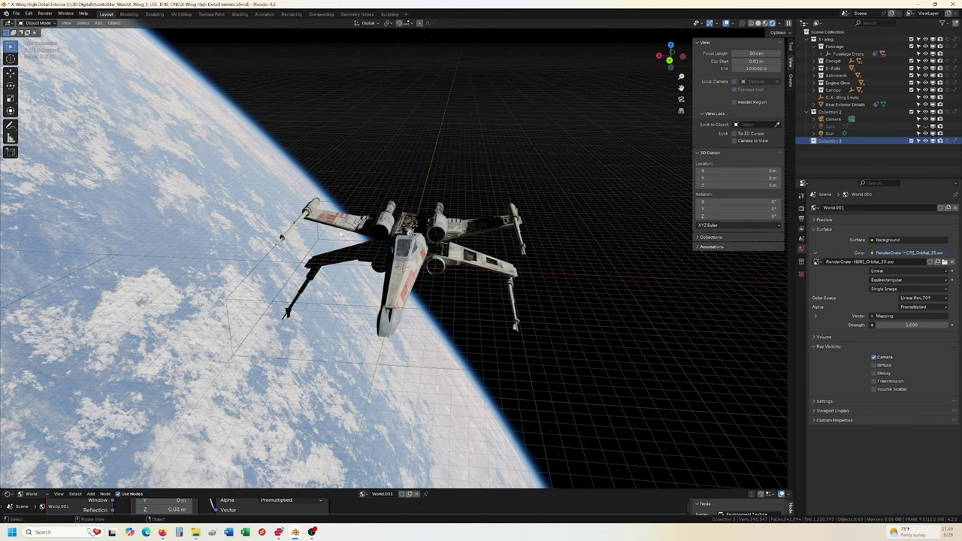
{"action": "key", "text": "shift+a"}
{"action": "mouse_move", "coordinate": [330, 148]}
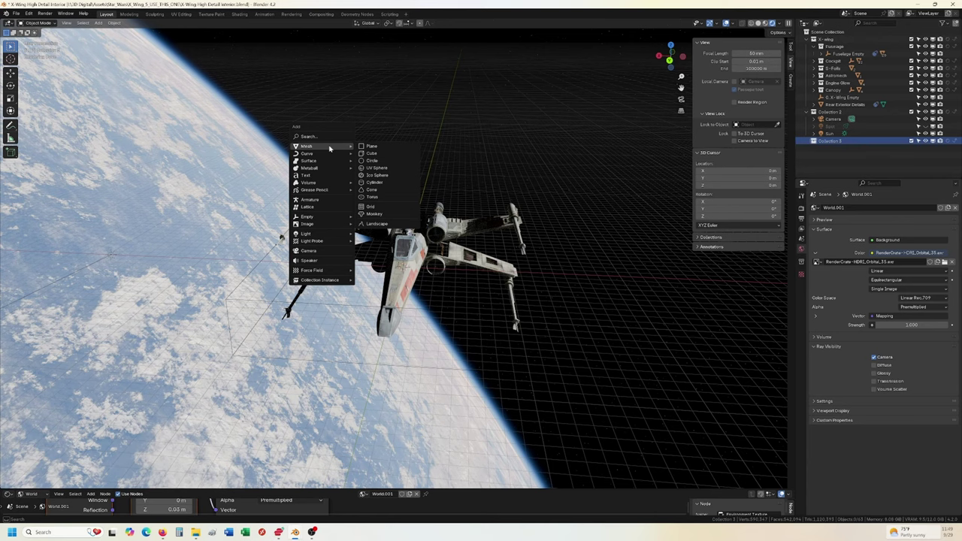
{"action": "left_click", "coordinate": [372, 145]}
- Scale the plane up and move it down in Z and along X below the X-wing
{"action": "key", "text": "s"}
{"action": "left_click", "coordinate": [577, 338]}
{"action": "key", "text": "s"}
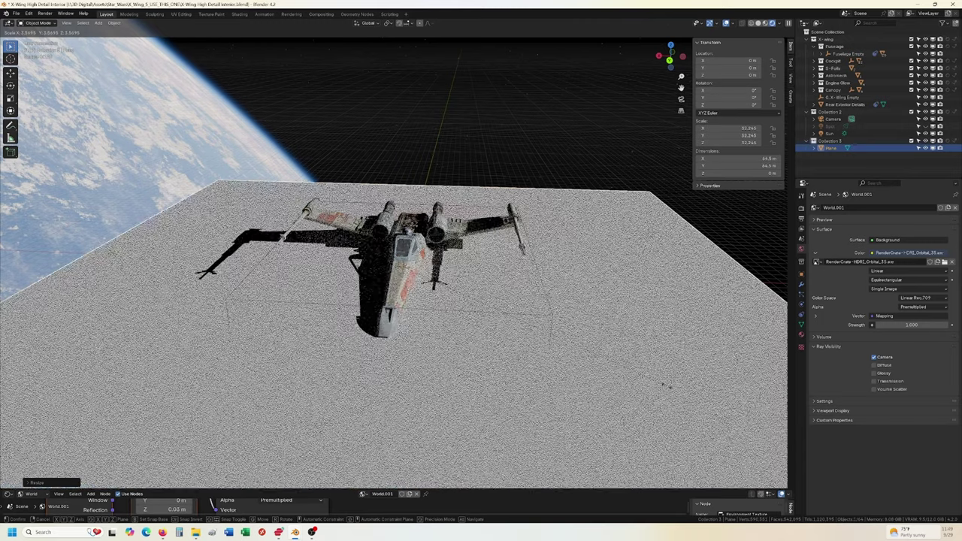
{"action": "left_click", "coordinate": [535, 330]}
{"action": "key", "text": "g"}
{"action": "key", "text": "z"}
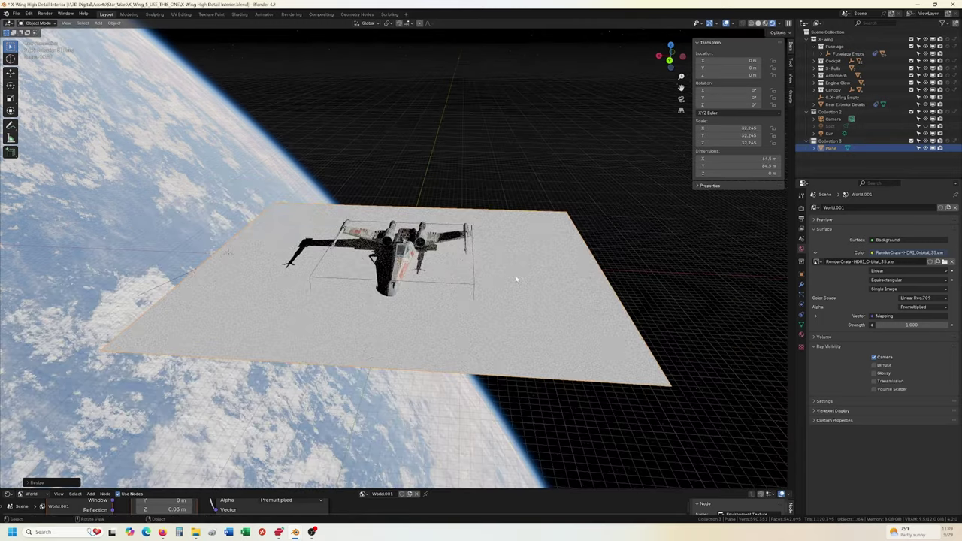
{"action": "left_click", "coordinate": [547, 403]}
{"action": "key", "text": "g"}
{"action": "key", "text": "x"}
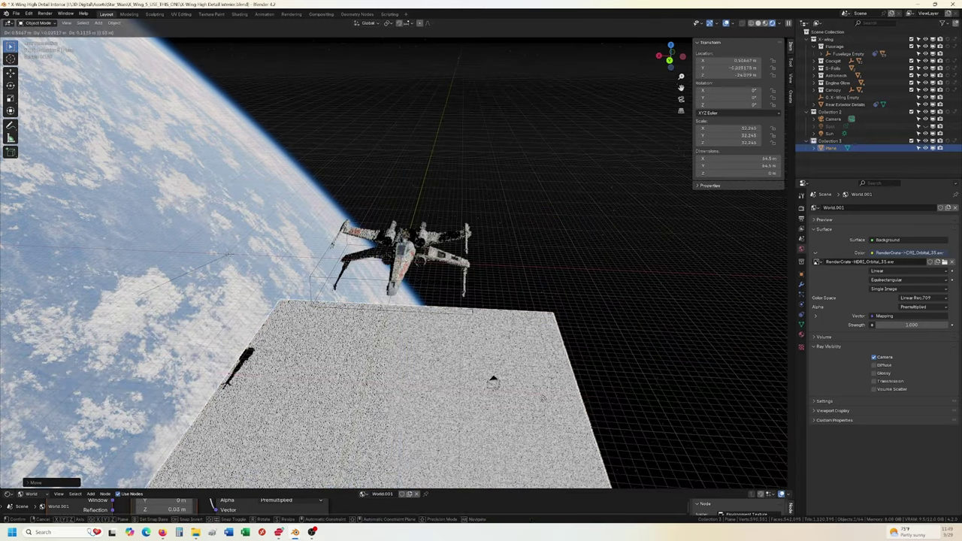
{"action": "left_click", "coordinate": [661, 248]}
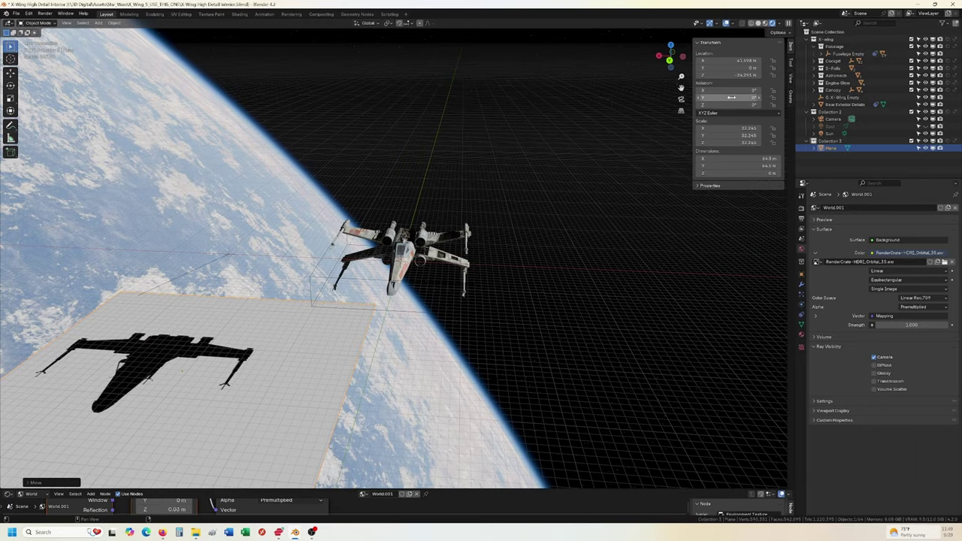
- Tilt the plane to -37° on Y and enlarge it to 57.431 scale
{"action": "left_click_drag", "start_coordinate": [752, 98], "coordinate": [723, 98]}
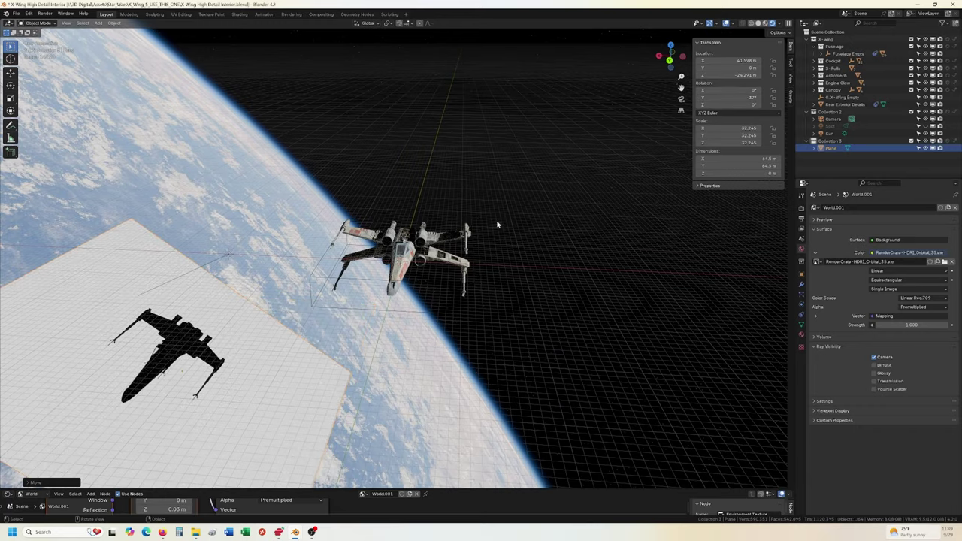
{"action": "key", "text": "s"}
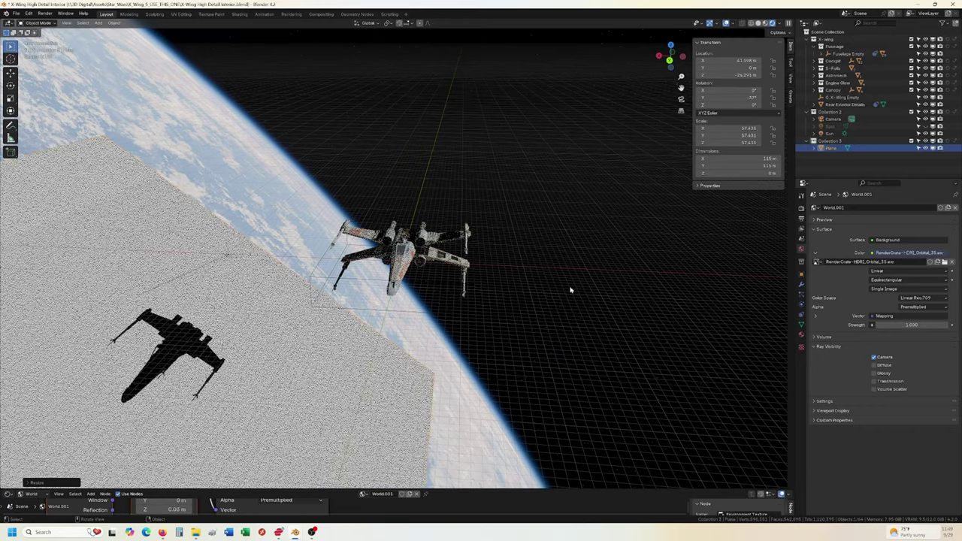
{"action": "left_click", "coordinate": [569, 286]}
{"action": "middle_click_drag", "start_coordinate": [569, 287], "coordinate": [480, 203]}
{"action": "scroll", "coordinate": [480, 203], "scroll_direction": "up", "scroll_amount": 10}
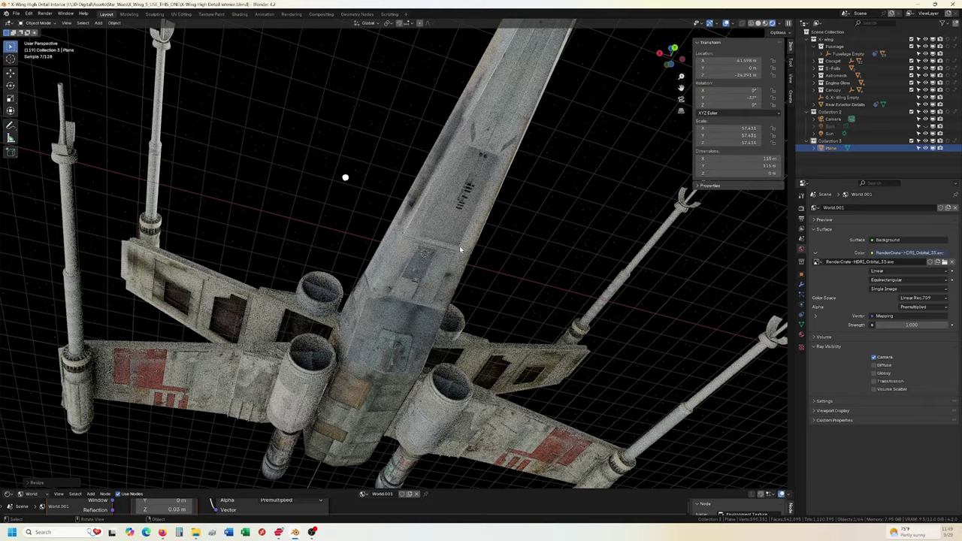
{"action": "scroll", "coordinate": [460, 250], "scroll_direction": "down", "scroll_amount": 10}
{"action": "middle_click_drag", "start_coordinate": [460, 248], "coordinate": [571, 276]}
- Shrink the plane to 43.179 scale and reposition it under the X-wing
{"action": "key", "text": "s"}
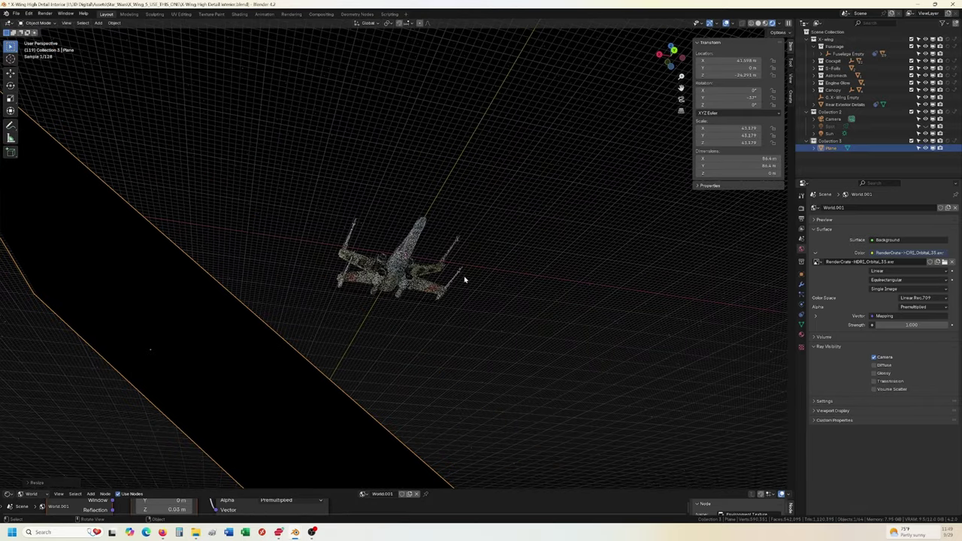
{"action": "key", "text": "g"}
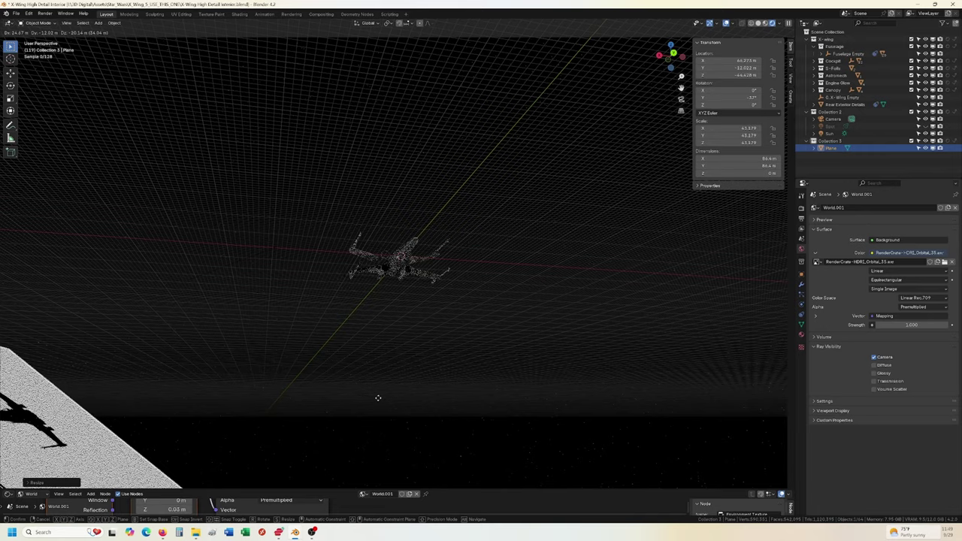
{"action": "left_click", "coordinate": [393, 353]}
{"action": "scroll", "coordinate": [447, 324], "scroll_direction": "up", "scroll_amount": 6}
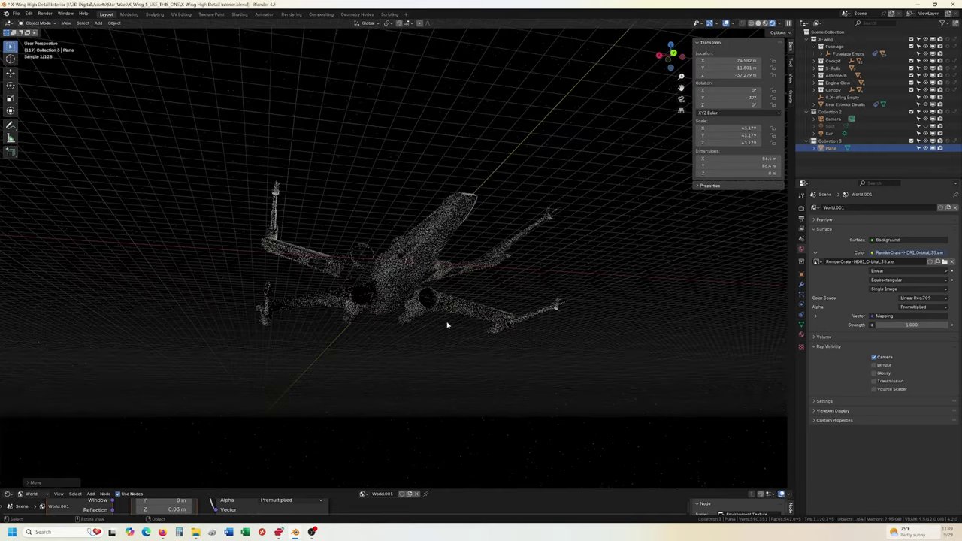
{"action": "scroll", "coordinate": [451, 334], "scroll_direction": "up", "scroll_amount": 5}
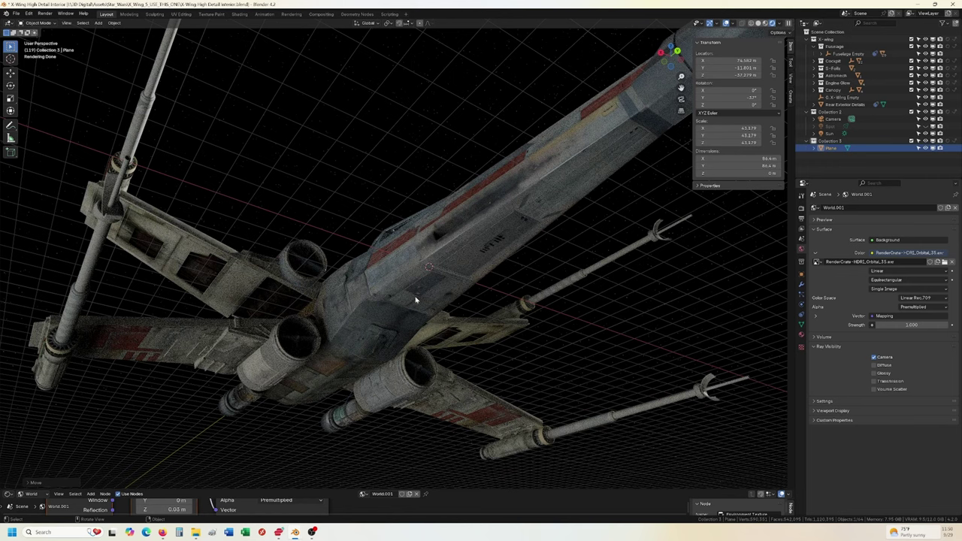
{"action": "middle_click_drag", "start_coordinate": [415, 299], "coordinate": [307, 253]}
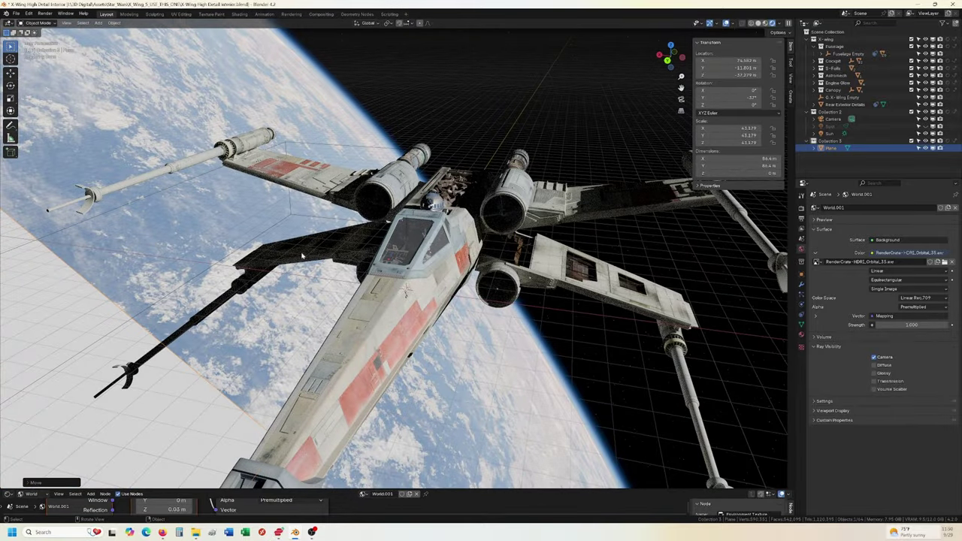
{"action": "middle_click_drag", "start_coordinate": [343, 343], "coordinate": [208, 358]}
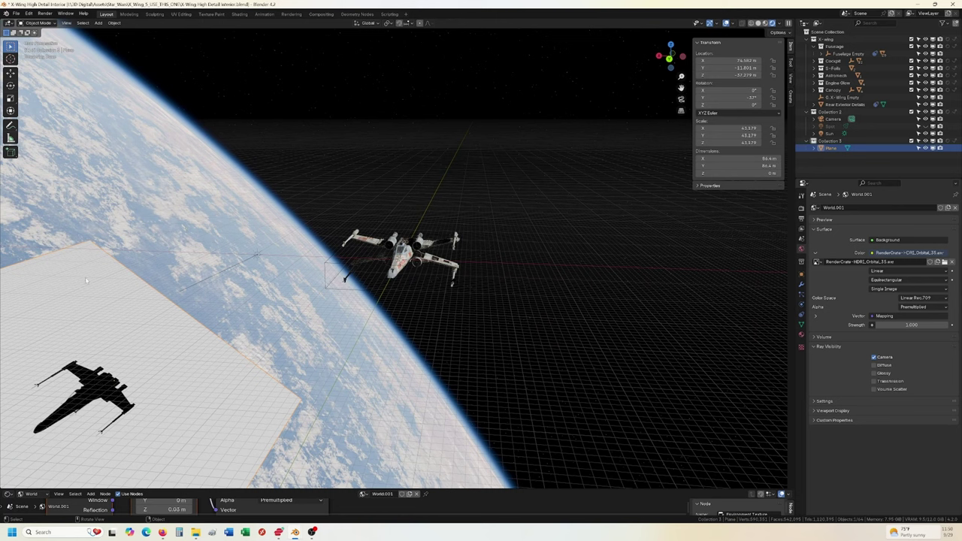
- Uncheck Camera under the Plane's Object Properties > Visibility > Ray Visibility
{"action": "left_click", "coordinate": [801, 276]}
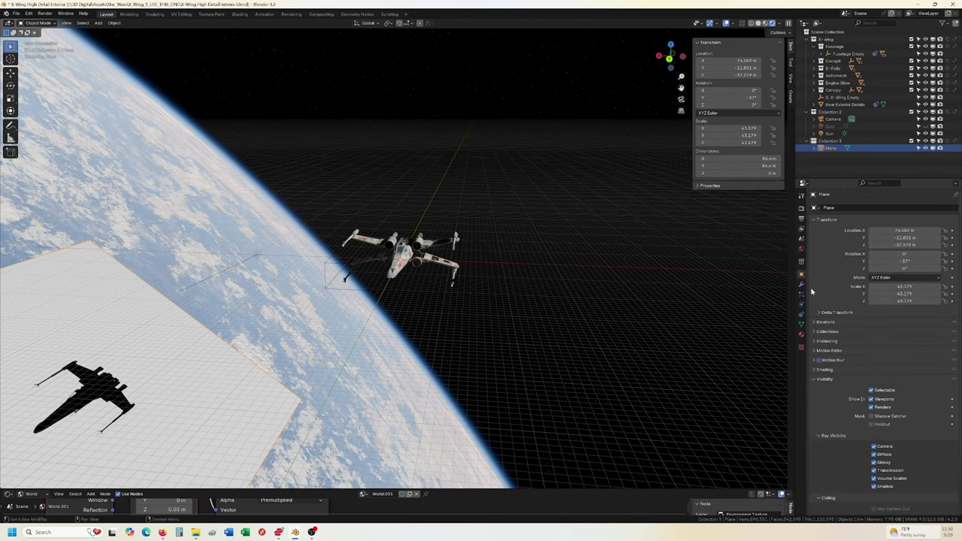
{"action": "left_click", "coordinate": [821, 380]}
{"action": "left_click", "coordinate": [818, 380]}
{"action": "scroll", "coordinate": [862, 452], "scroll_direction": "down", "scroll_amount": 2}
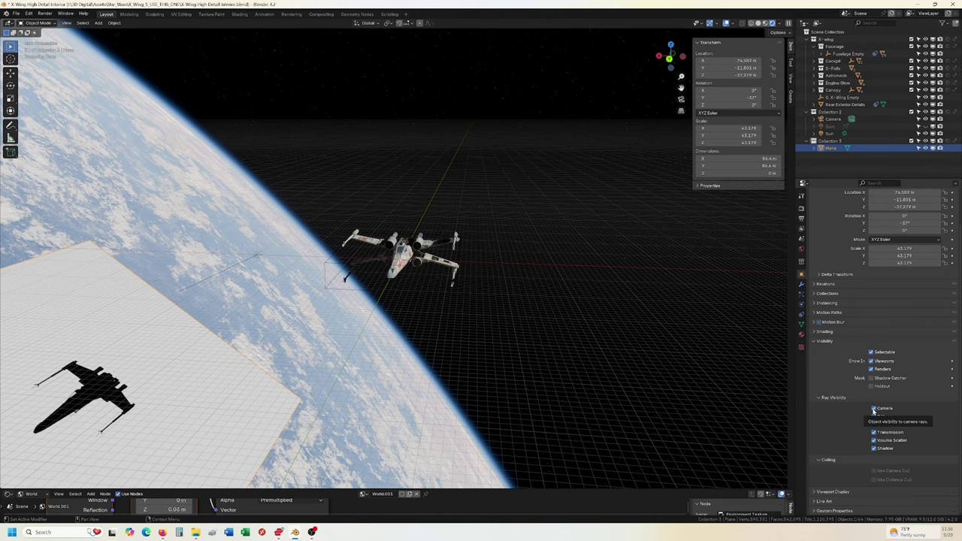
{"action": "left_click", "coordinate": [873, 408]}
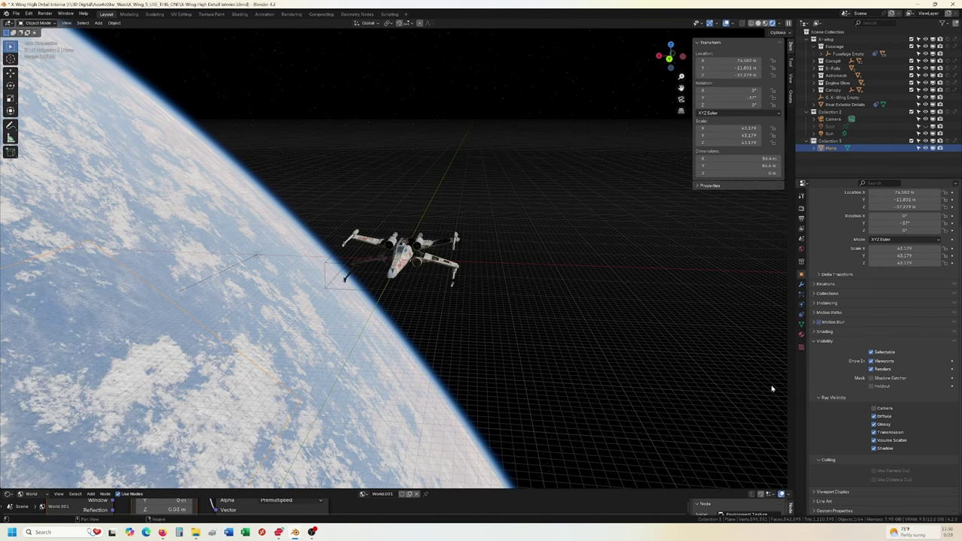
{"action": "middle_click_drag", "start_coordinate": [752, 380], "coordinate": [368, 233]}
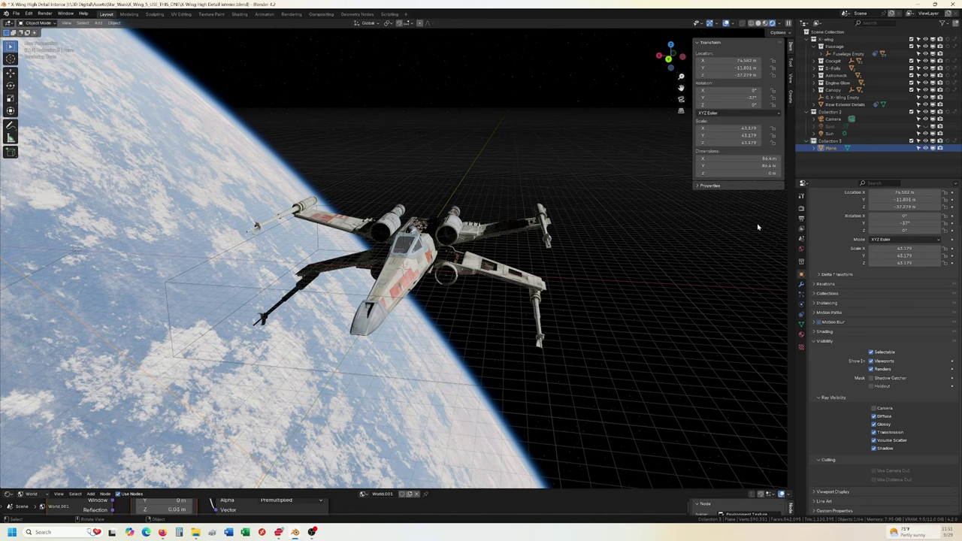
- Enable Film Transparent in Render Properties, then switch to View Layer properties
{"action": "left_click", "coordinate": [801, 208]}
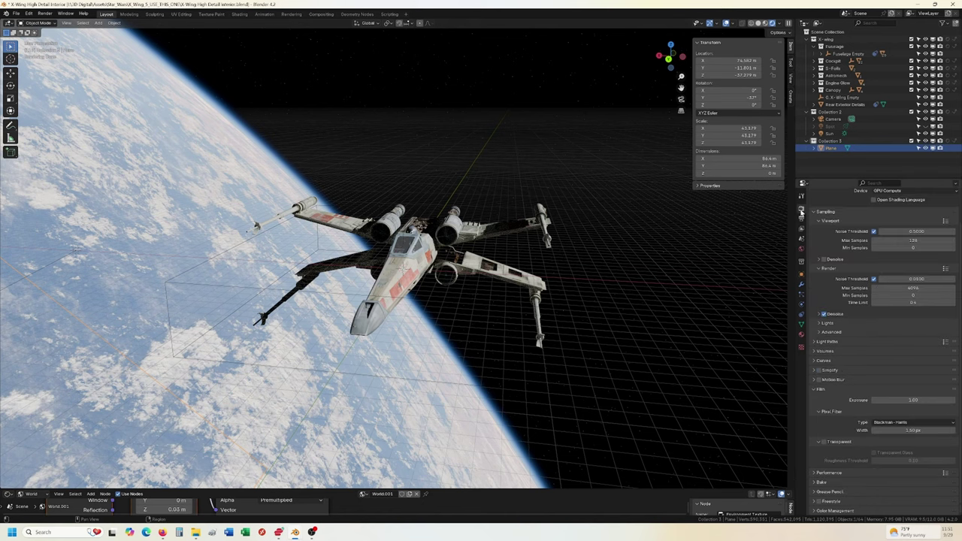
{"action": "left_click", "coordinate": [817, 389]}
{"action": "left_click", "coordinate": [820, 424]}
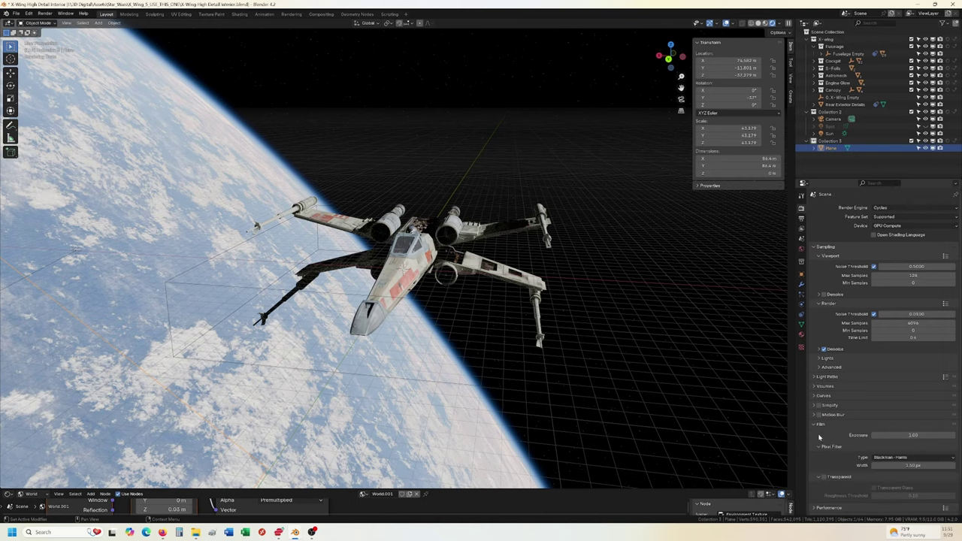
{"action": "left_click", "coordinate": [825, 477]}
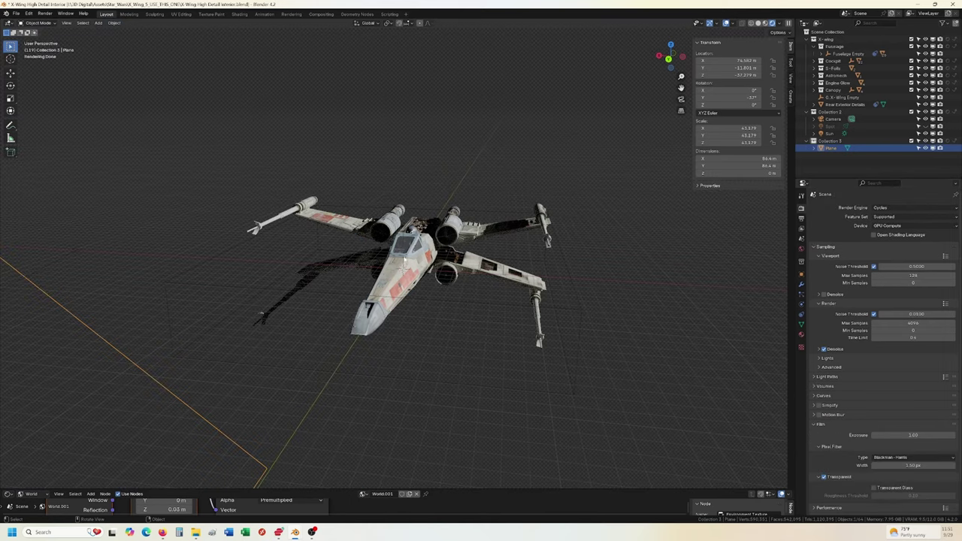
{"action": "middle_click_drag", "start_coordinate": [444, 248], "coordinate": [421, 279]}
{"action": "left_click", "coordinate": [802, 229]}
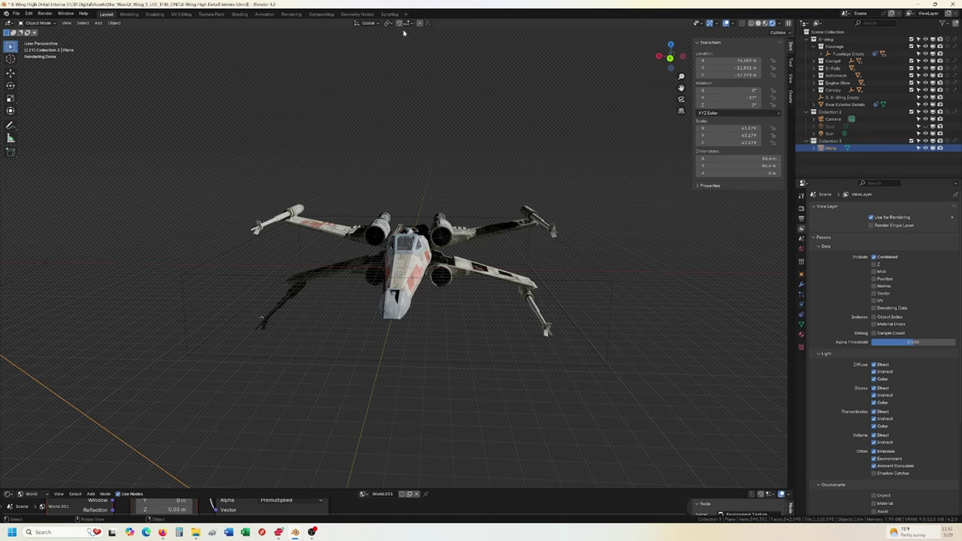
- In the Compositing workspace, render the frame with F12 and inspect the X-wing up close
{"action": "left_click", "coordinate": [316, 14]}
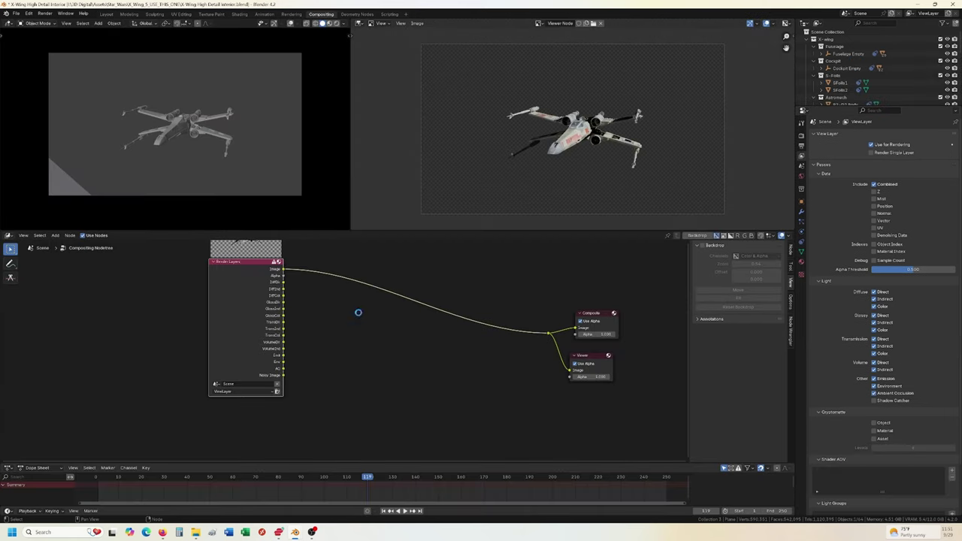
{"action": "key", "text": "F12"}
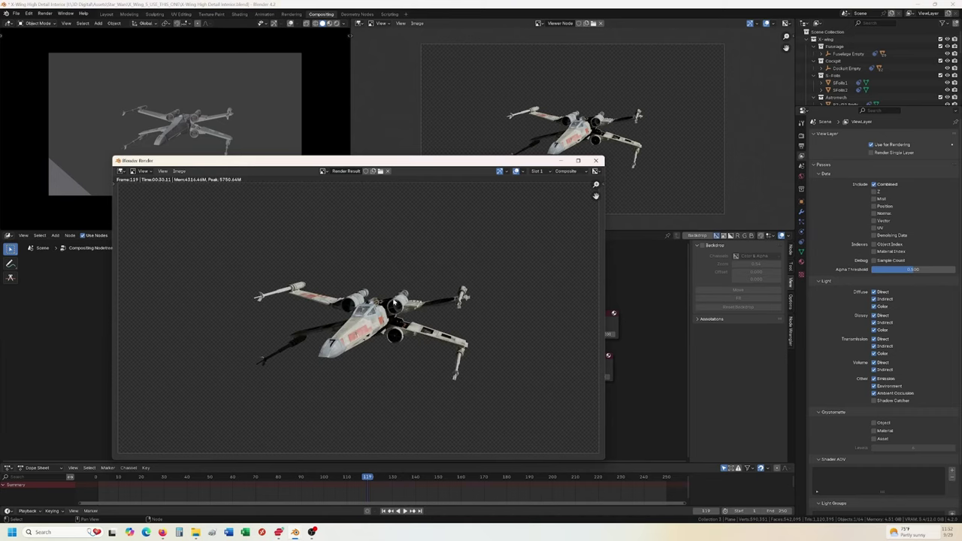
{"action": "scroll", "coordinate": [392, 342], "scroll_direction": "up", "scroll_amount": 4}
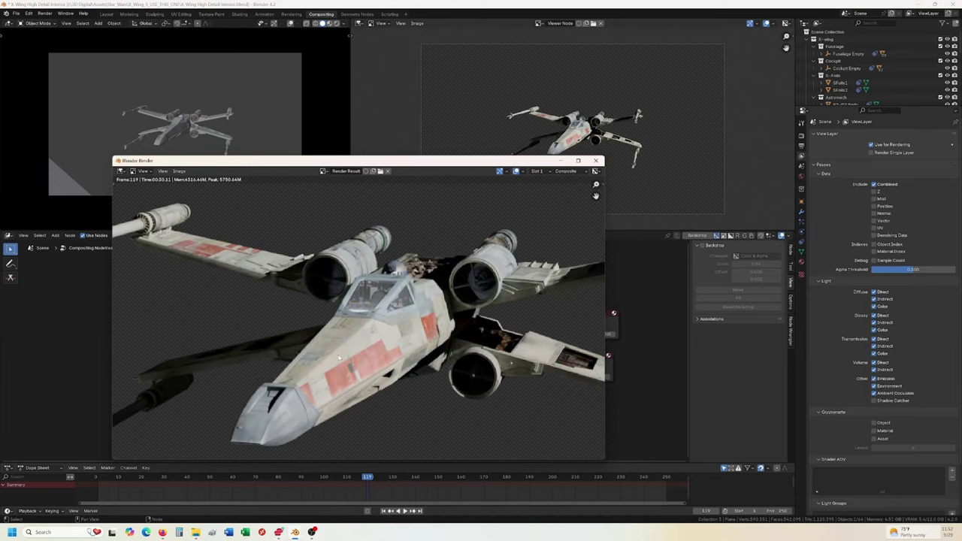
{"action": "scroll", "coordinate": [339, 359], "scroll_direction": "down", "scroll_amount": 3}
{"action": "middle_click_drag", "start_coordinate": [177, 390], "coordinate": [233, 367]}
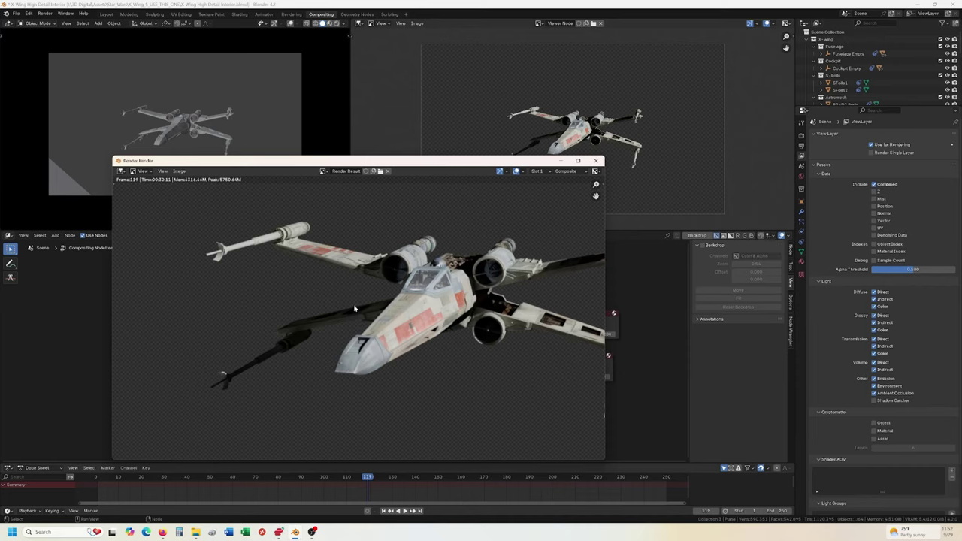
{"action": "middle_click_drag", "start_coordinate": [507, 296], "coordinate": [385, 307]}
{"action": "scroll", "coordinate": [385, 307], "scroll_direction": "down", "scroll_amount": 3}
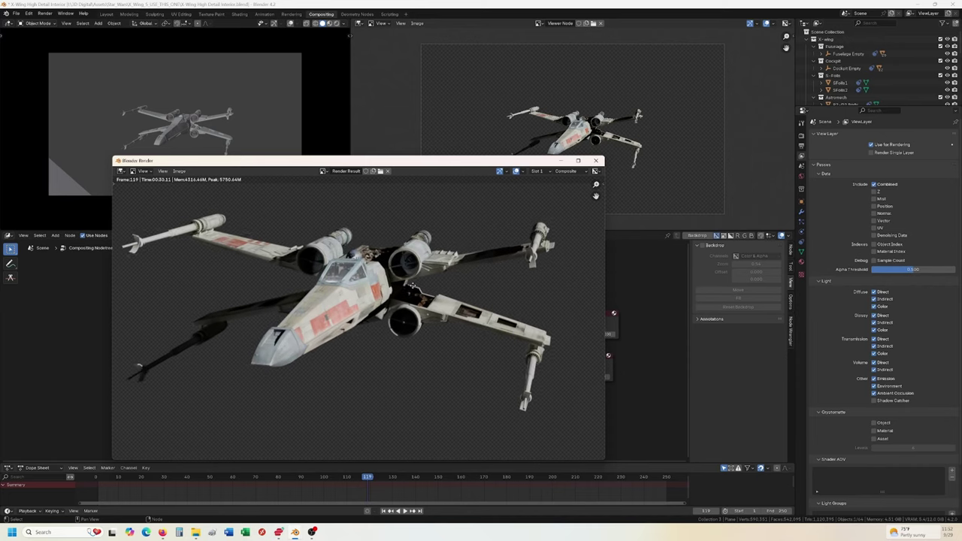
- Close the render window to return to the compositing nodes
{"action": "left_click", "coordinate": [596, 161]}
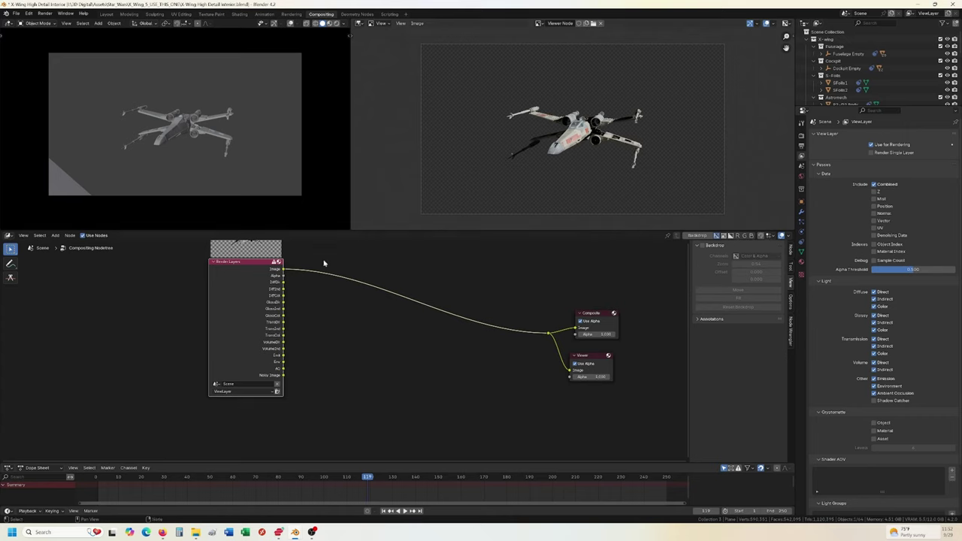
{"action": "scroll", "coordinate": [357, 343], "scroll_direction": "down", "scroll_amount": 1}
{"action": "scroll", "coordinate": [359, 343], "scroll_direction": "up", "scroll_amount": 2}
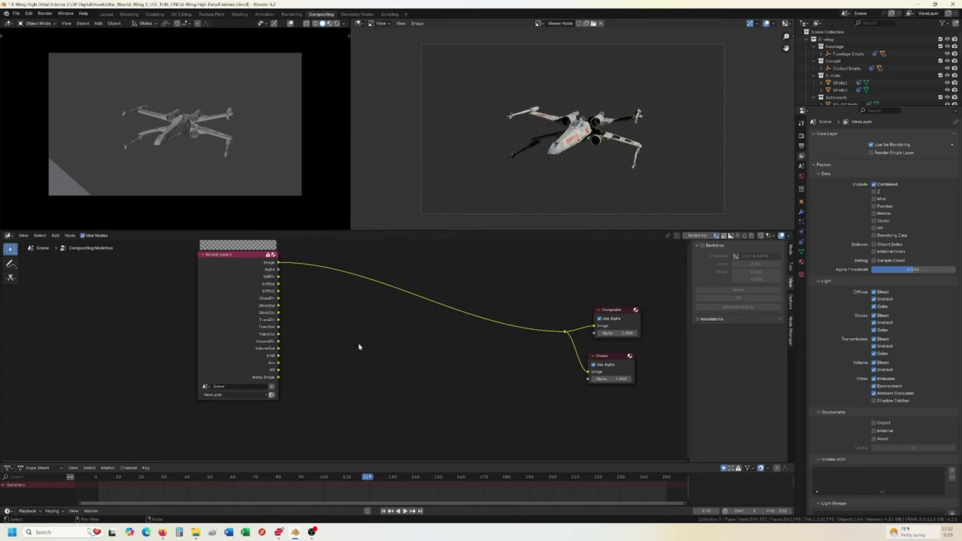
- Add an Alpha Over node via search 'alph' and drop it onto the existing link
{"action": "key", "text": "shift+a"}
{"action": "left_click", "coordinate": [284, 362]}
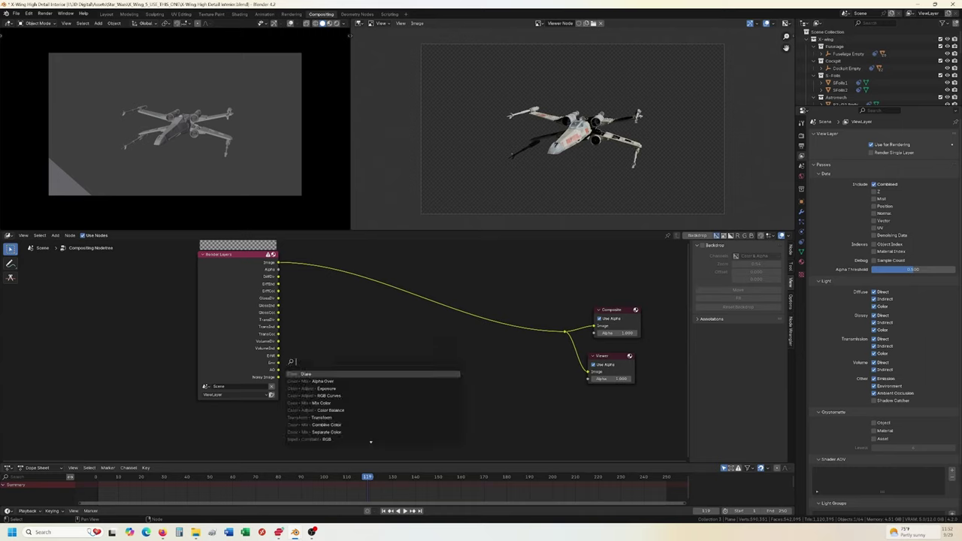
{"action": "type", "text": "alph"}
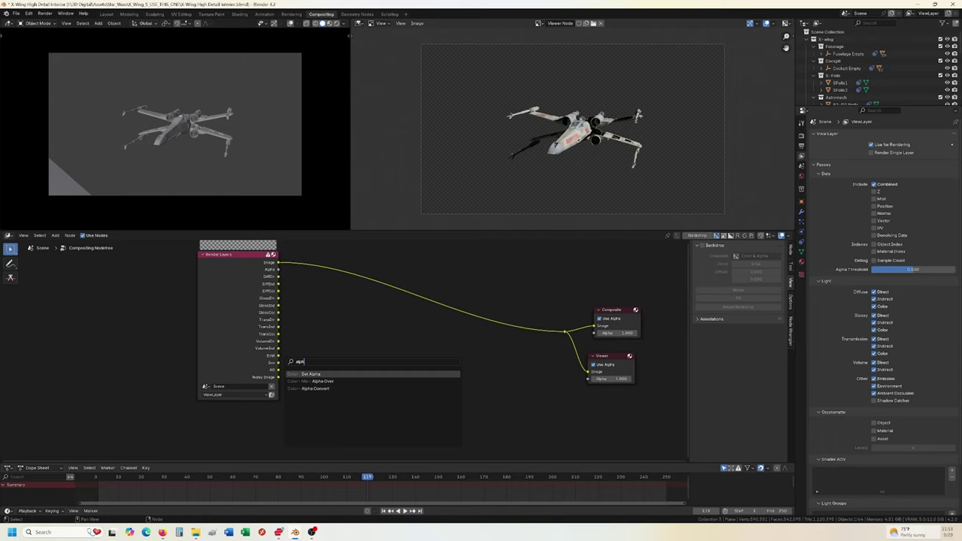
{"action": "left_click", "coordinate": [315, 381]}
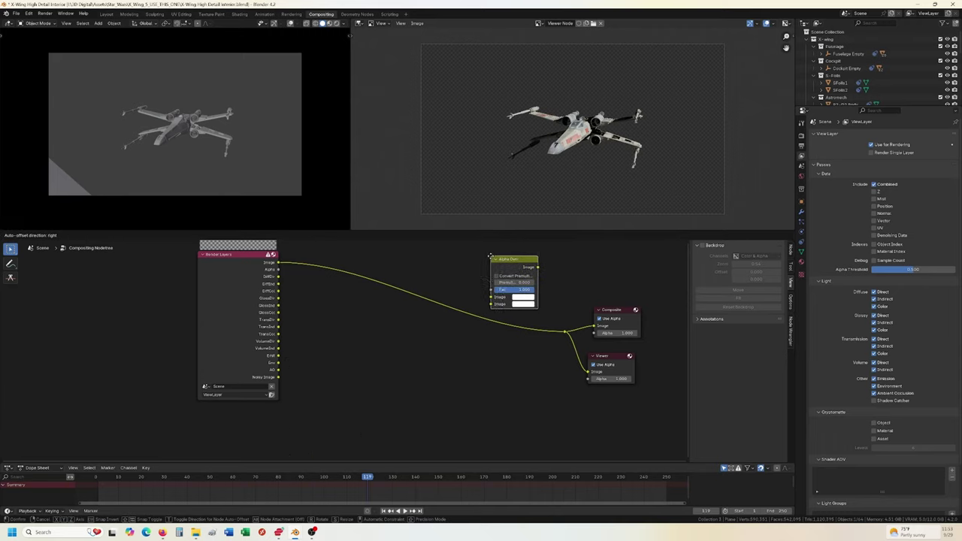
{"action": "left_click", "coordinate": [449, 273]}
- Connect the render Image to Alpha Over's second input and the Env pass to the first
{"action": "left_click_drag", "start_coordinate": [450, 311], "coordinate": [449, 319]}
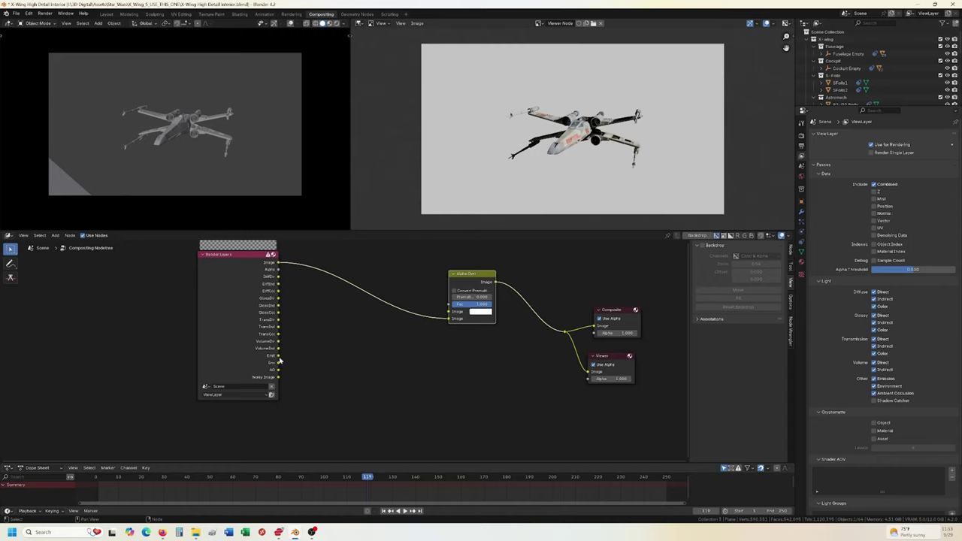
{"action": "left_click_drag", "start_coordinate": [279, 363], "coordinate": [451, 312]}
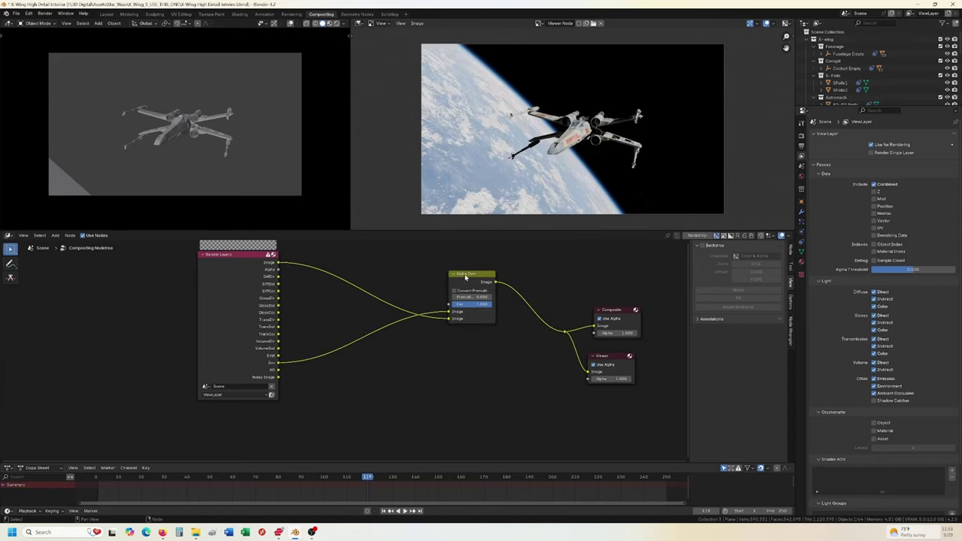
{"action": "scroll", "coordinate": [573, 127], "scroll_direction": "up", "scroll_amount": 3}
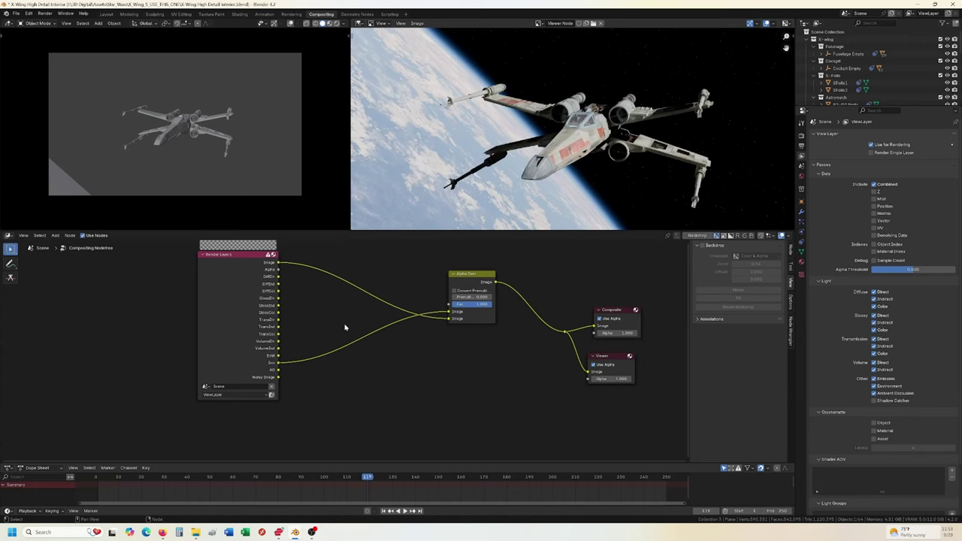
{"action": "key", "text": "shift+a"}
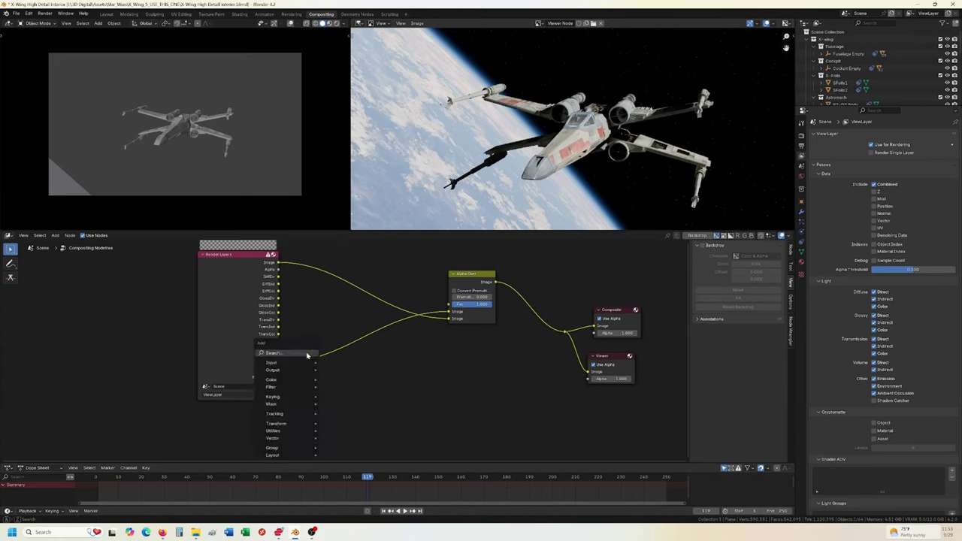
{"action": "left_click", "coordinate": [310, 354]}
{"action": "type", "text": "ex"}
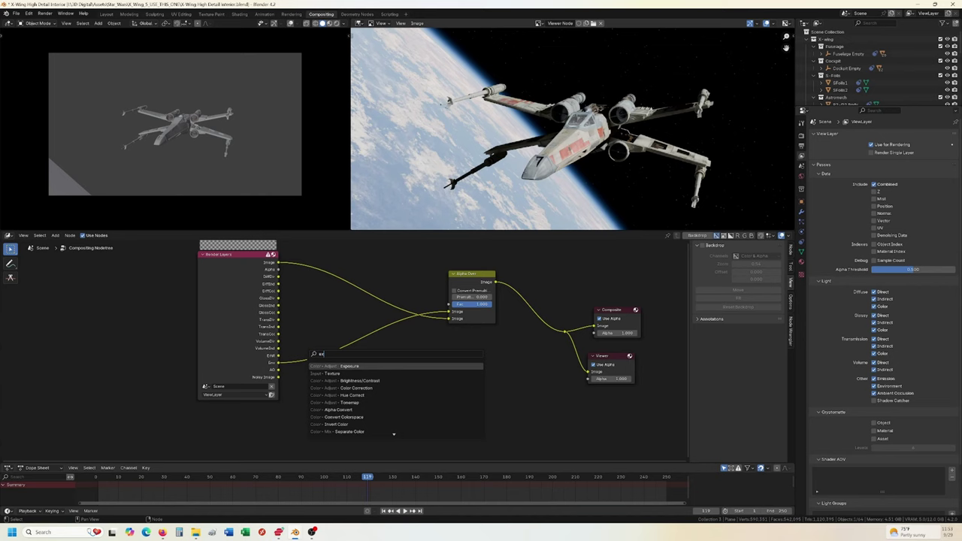
{"action": "key", "text": "Return"}
{"action": "left_click", "coordinate": [334, 359]}
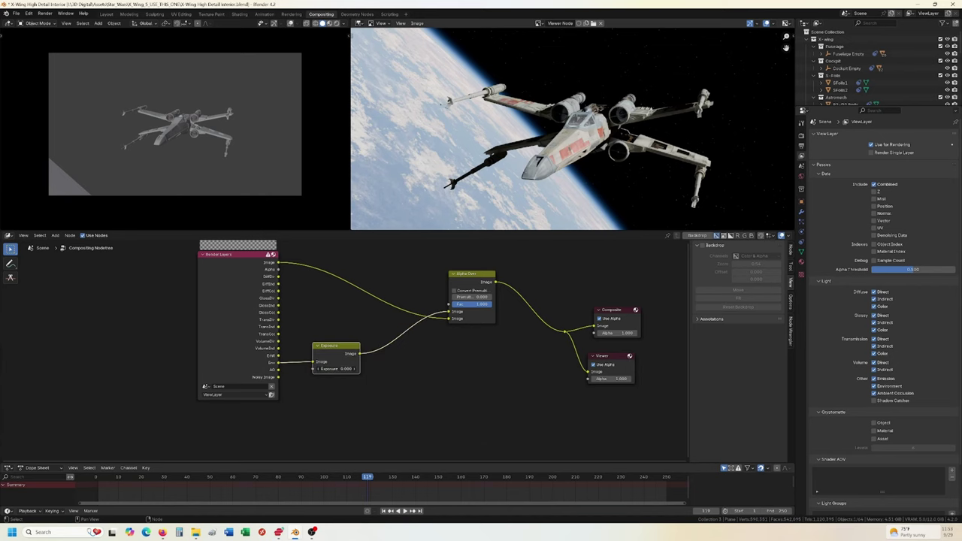
{"action": "left_click_drag", "start_coordinate": [336, 368], "coordinate": [346, 368]}
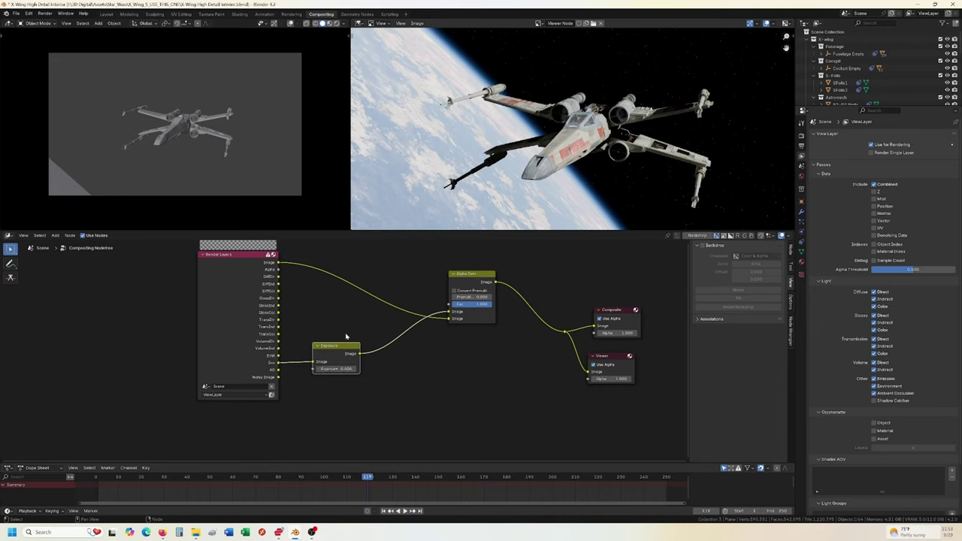
{"action": "left_click", "coordinate": [336, 368]}
{"action": "key", "text": "Return"}
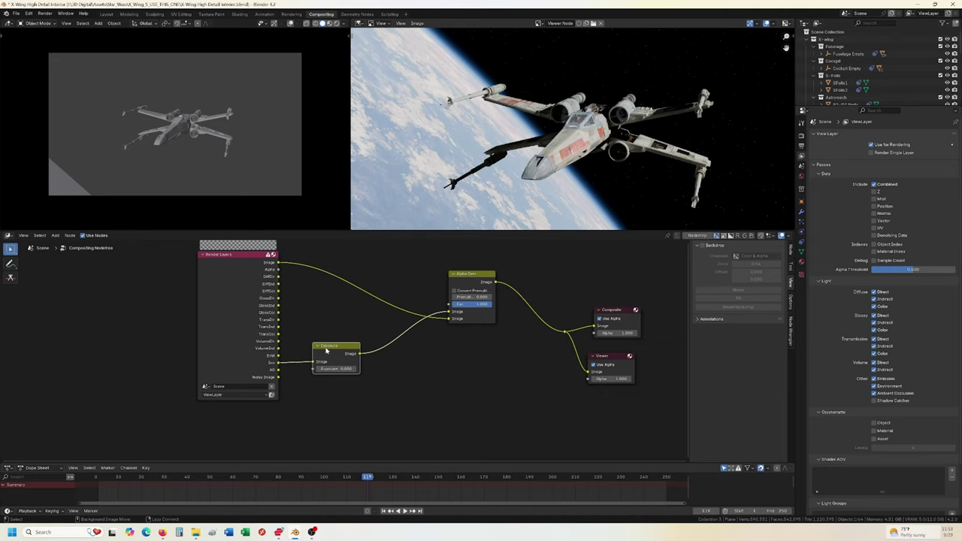
{"action": "left_click_drag", "start_coordinate": [324, 351], "coordinate": [401, 392], "text": "alt"}
{"action": "key", "text": "x"}
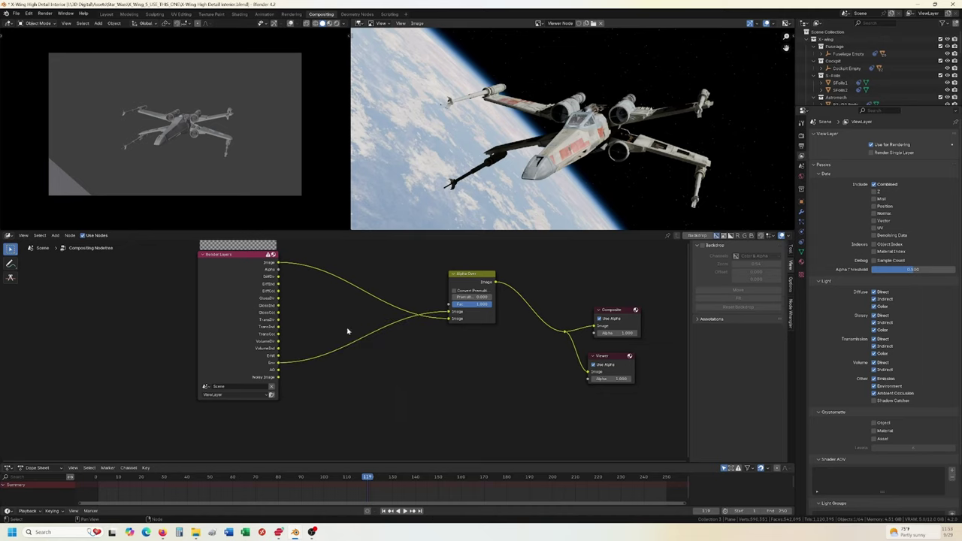
- Insert a Glare node onto the Env link in the compositor
{"action": "key", "text": "shift+a"}
{"action": "left_click", "coordinate": [345, 333]}
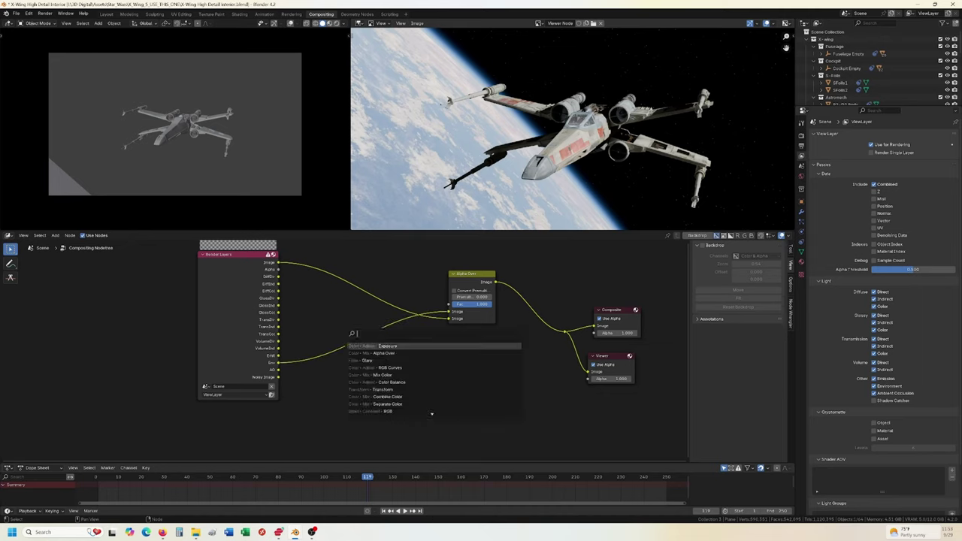
{"action": "left_click", "coordinate": [417, 360]}
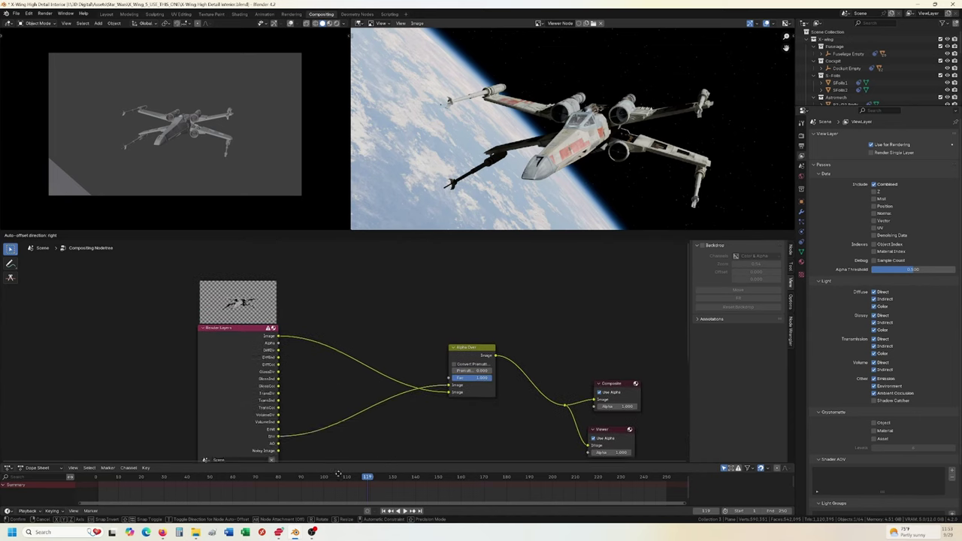
{"action": "left_click", "coordinate": [315, 384]}
- Set the Glare node's type to Fog Glow, trying Bloom first
{"action": "left_click", "coordinate": [340, 401]}
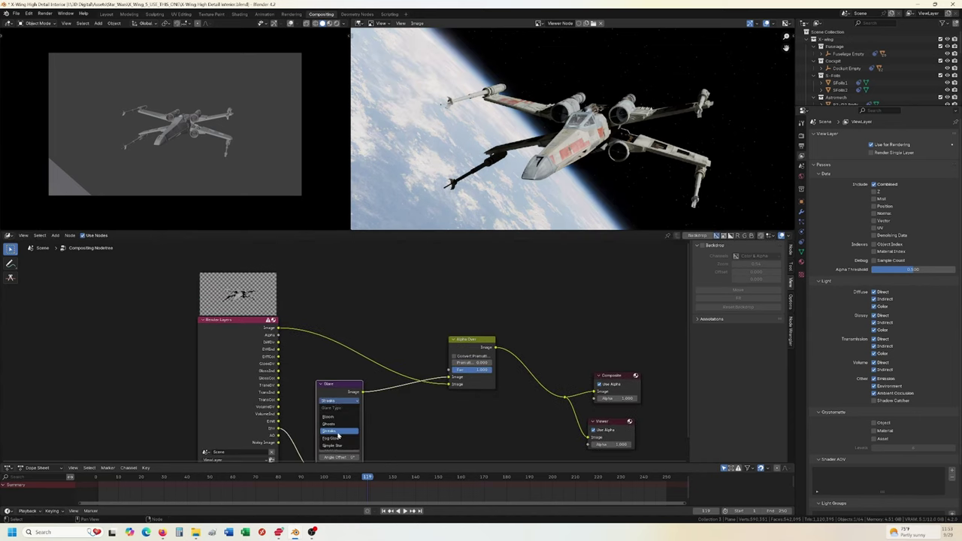
{"action": "left_click", "coordinate": [338, 417]}
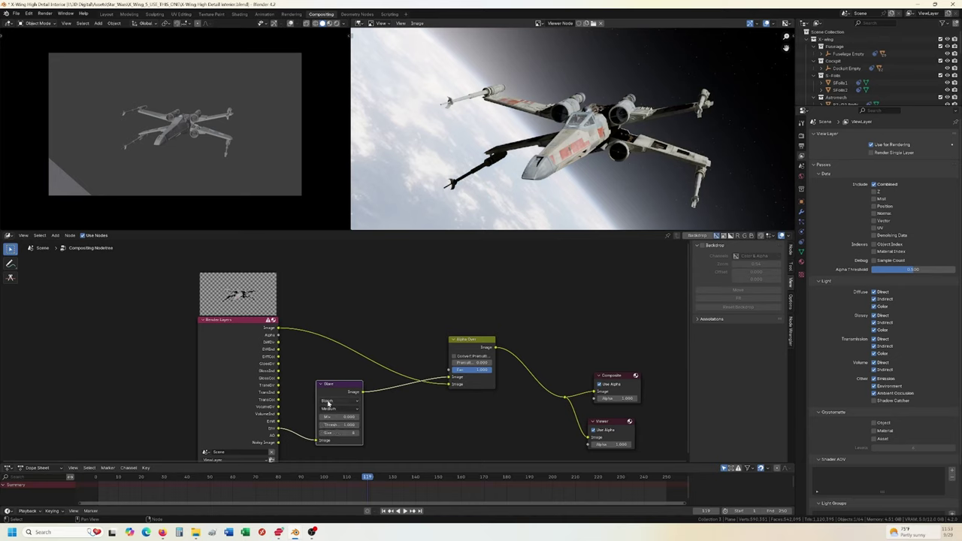
{"action": "left_click", "coordinate": [339, 401]}
{"action": "left_click", "coordinate": [337, 438]}
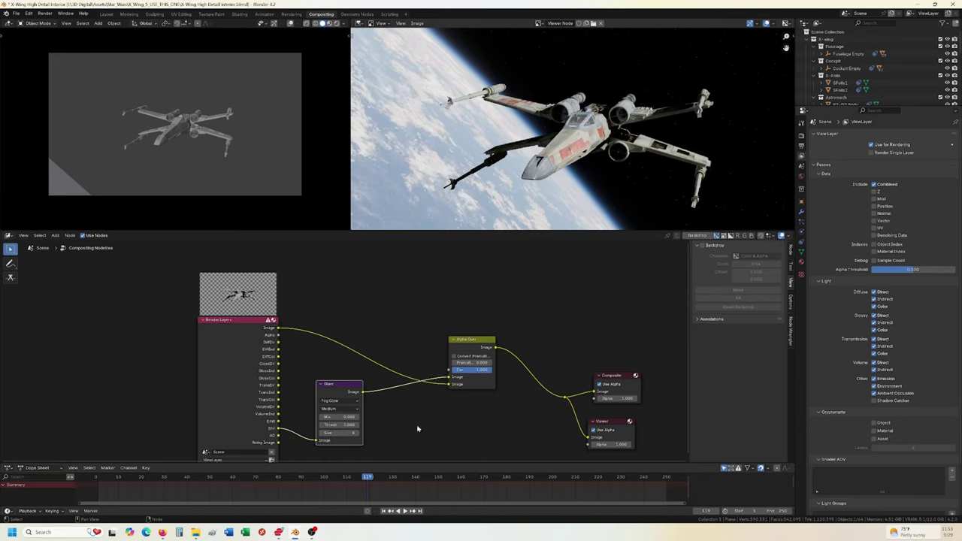
{"action": "middle_click_drag", "start_coordinate": [416, 427], "coordinate": [444, 380]}
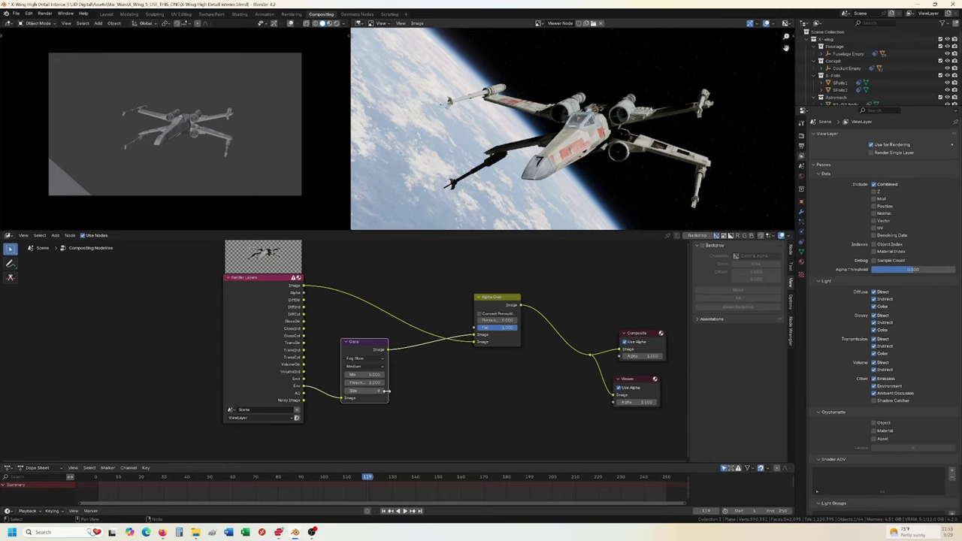
- Adjust the glare Size, set quality to Low, and mute it briefly to compare
{"action": "left_click", "coordinate": [384, 391]}
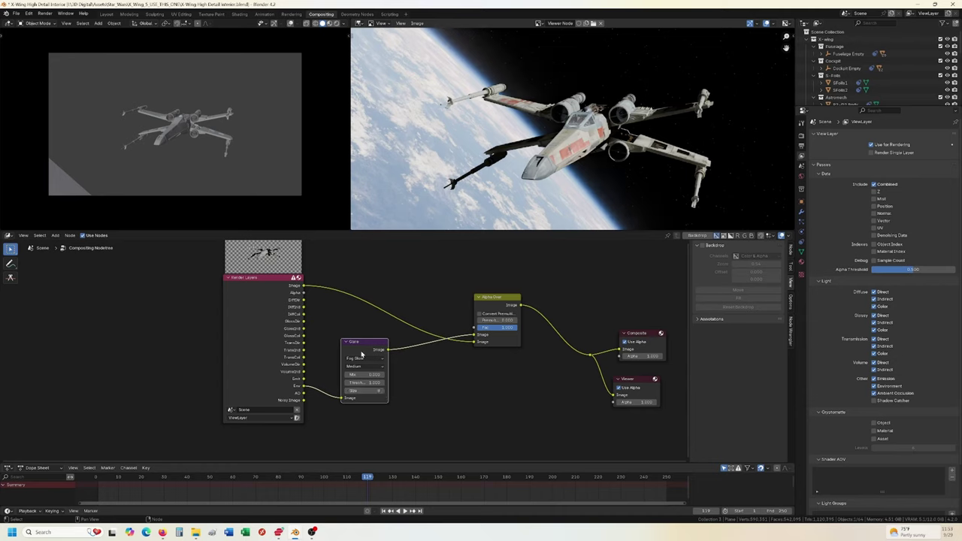
{"action": "left_click", "coordinate": [365, 366]}
{"action": "left_click", "coordinate": [364, 399]}
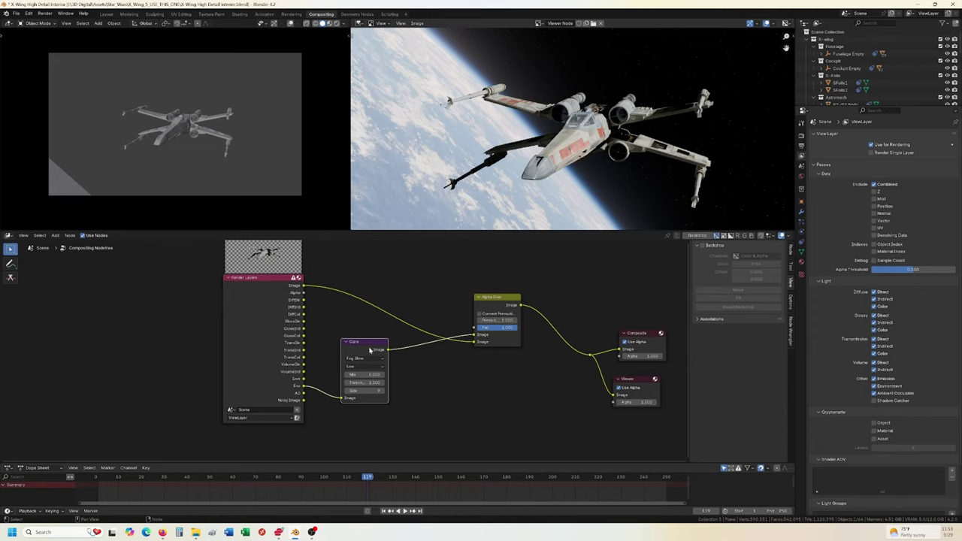
{"action": "key", "text": "m"}
{"action": "key", "text": "m"}
{"action": "key", "text": "m"}
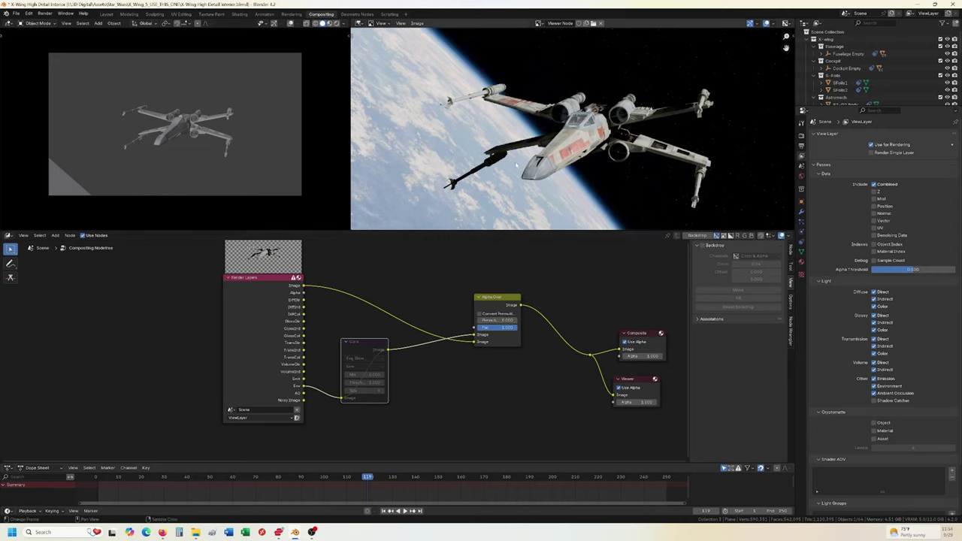
{"action": "key", "text": "m"}
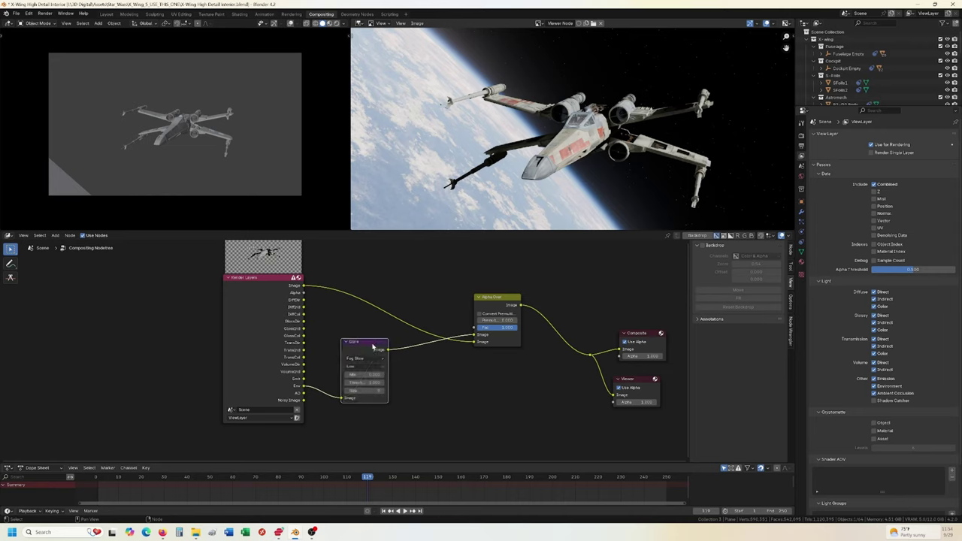